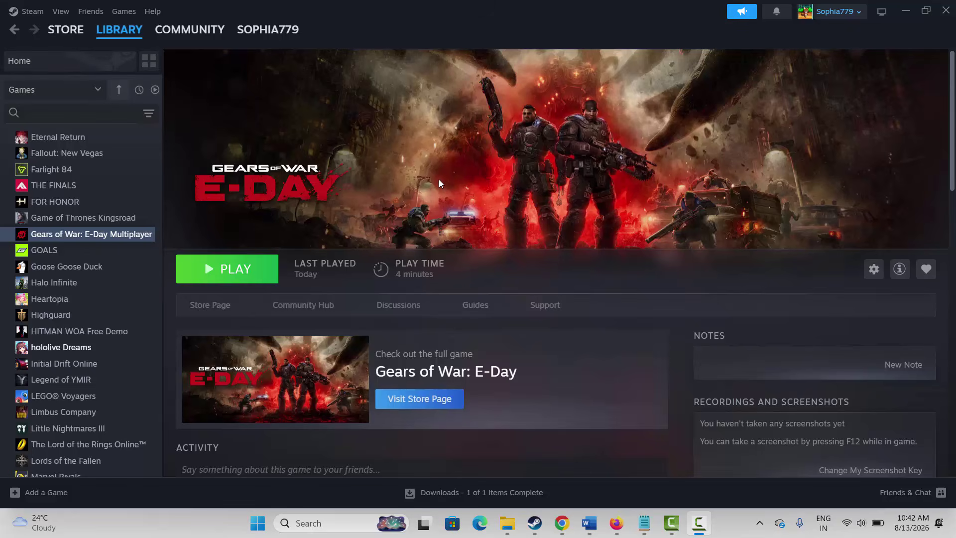
Step: Open the Gears of War: E-Day store page and examine its minimum and recommended system requirements
click(204, 307)
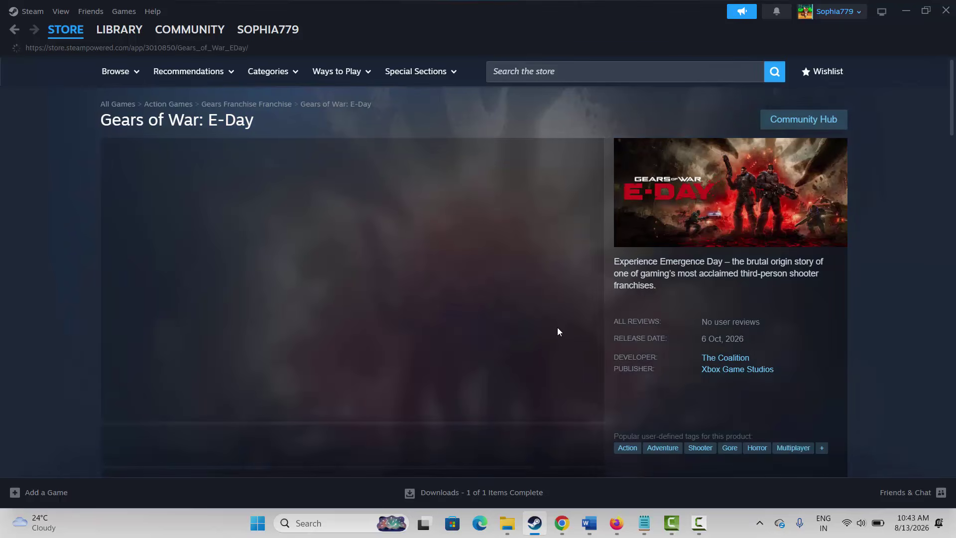
scroll(557, 331, down, 15)
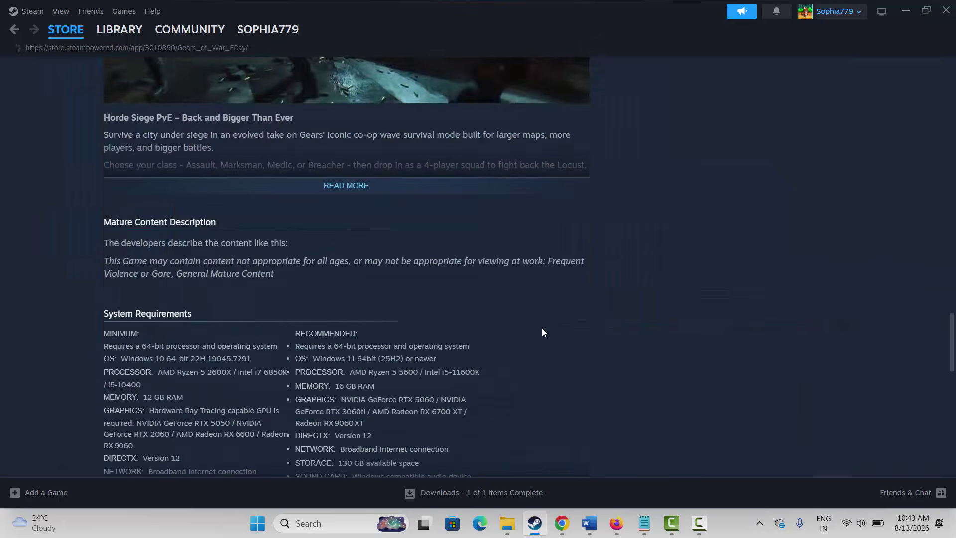
scroll(542, 331, down, 3)
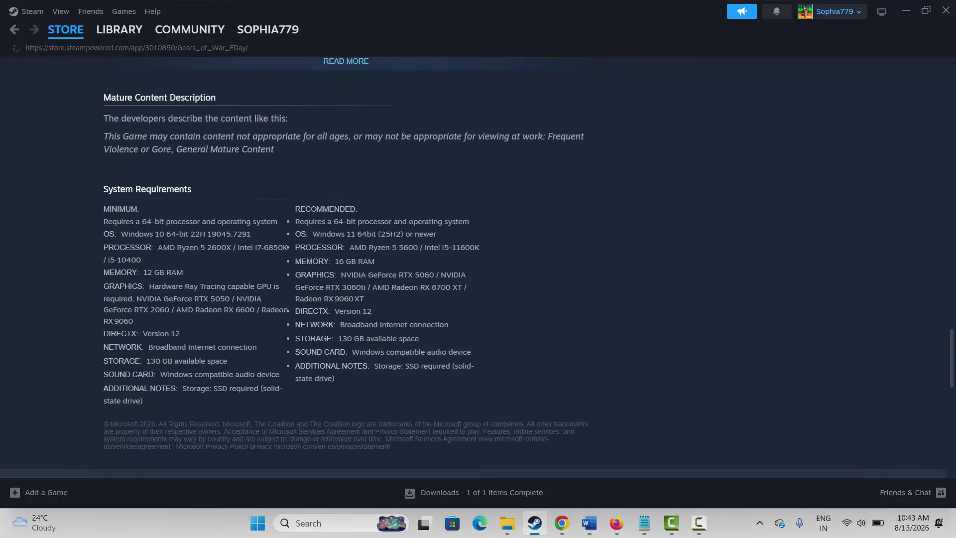
drag(149, 231, 344, 326)
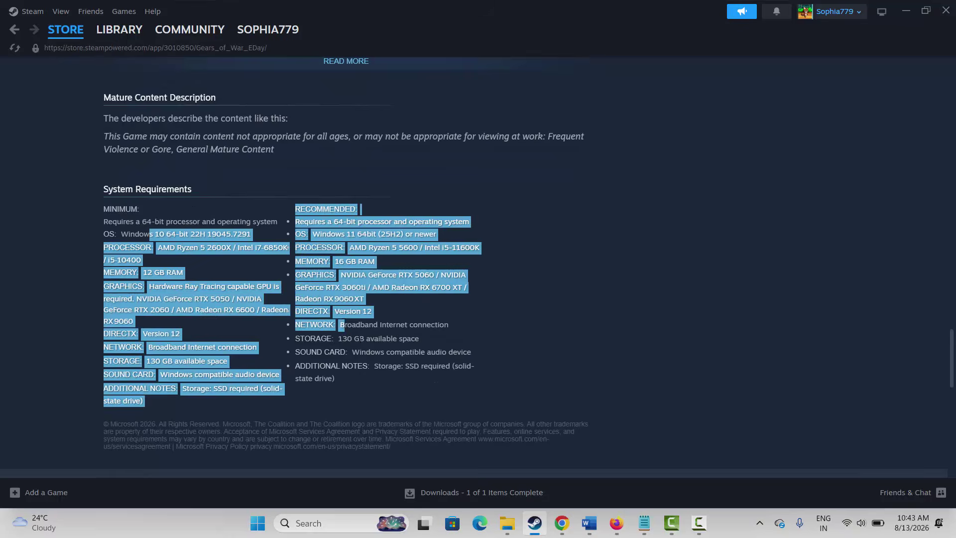
click(365, 344)
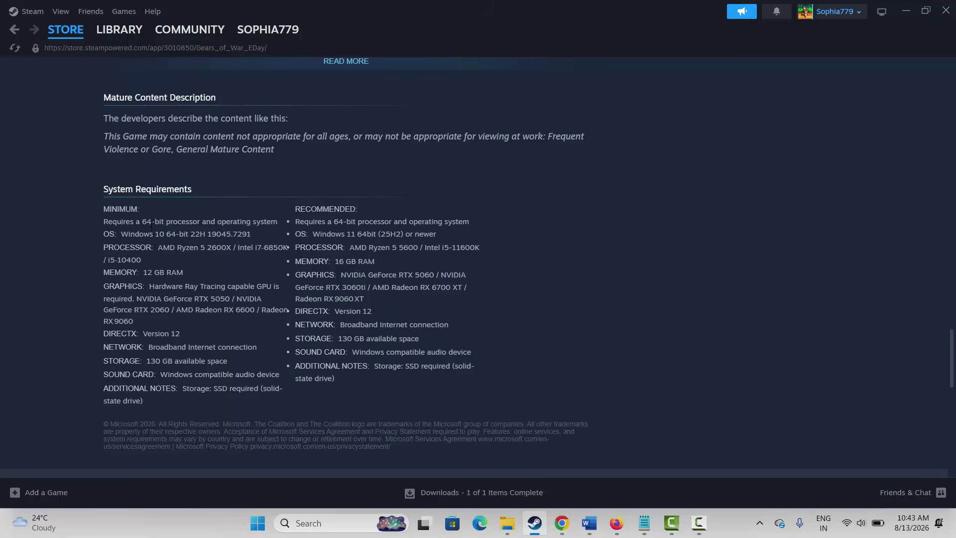
drag(152, 227, 306, 275)
click(454, 352)
drag(423, 369, 243, 257)
click(548, 296)
Step: Switch to the troubleshooting document in Word and read the required AMD, Intel and NVIDIA driver versions under Method 1
mouse_move(588, 523)
click(520, 463)
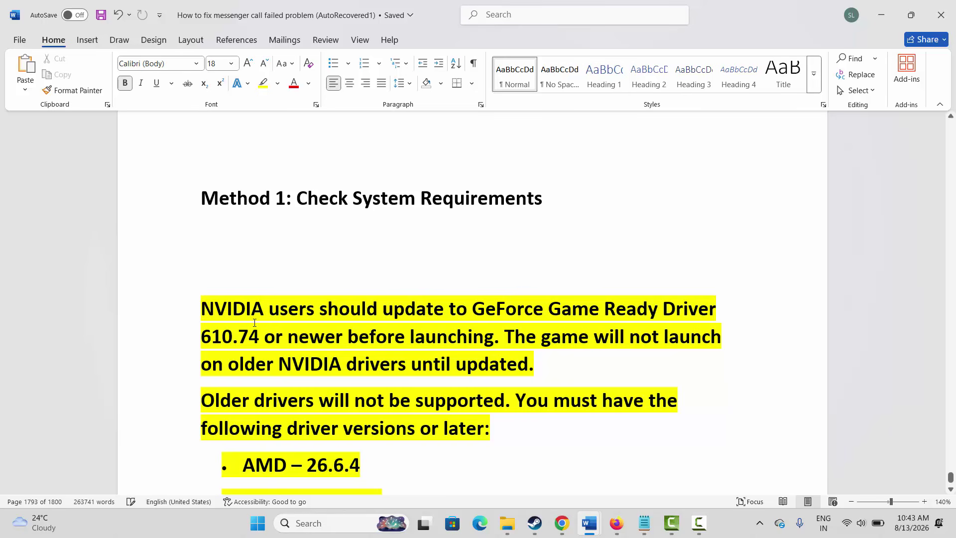
scroll(256, 308, down, 1)
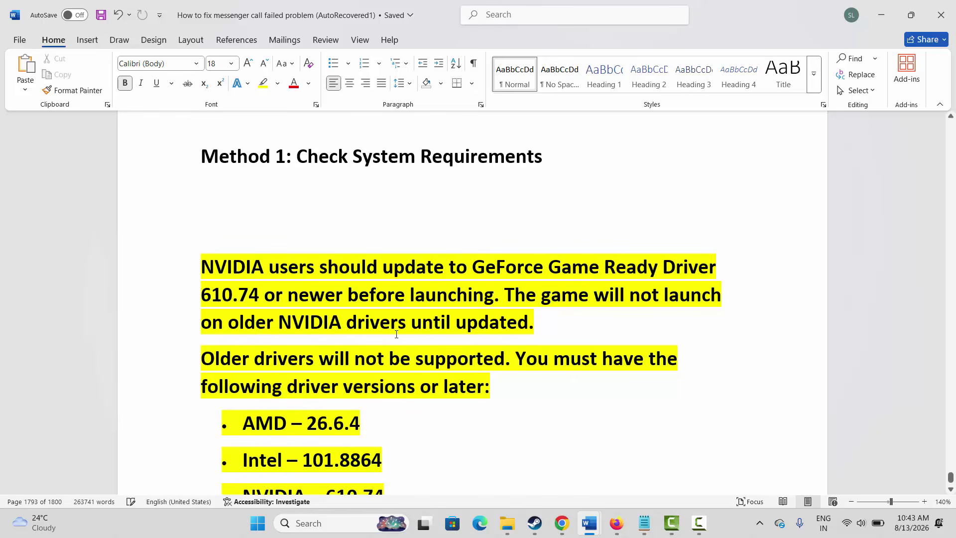
scroll(361, 332, down, 1)
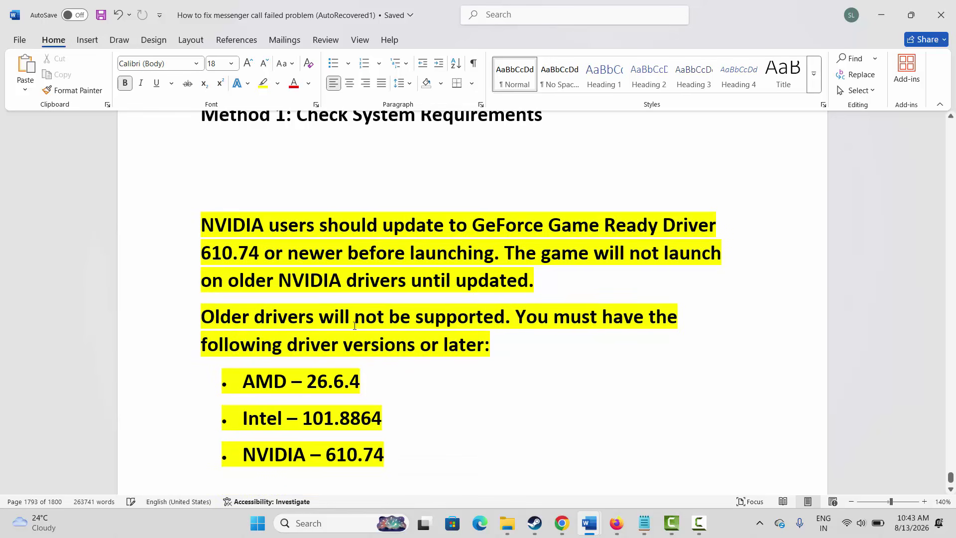
drag(435, 326, 383, 366)
scroll(288, 344, down, 1)
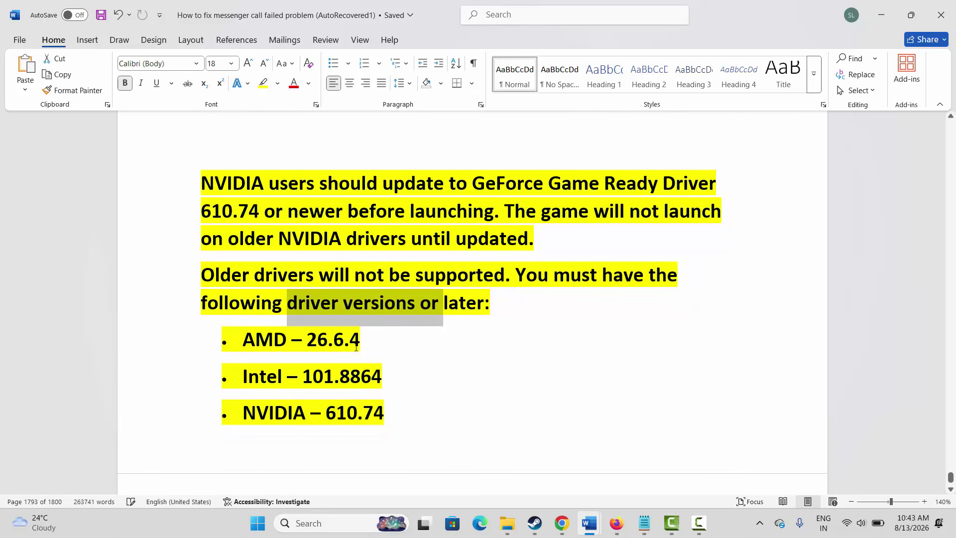
drag(323, 375, 350, 376)
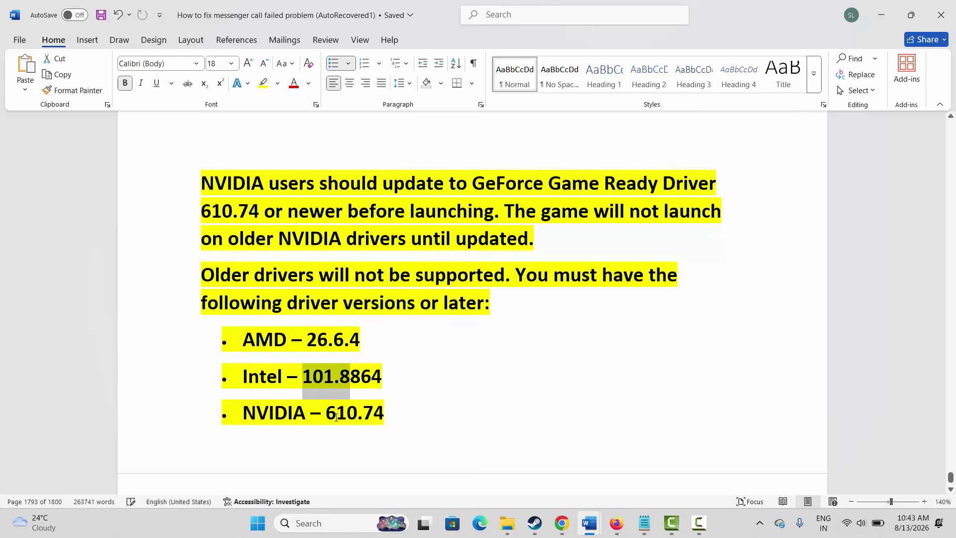
drag(326, 412, 361, 412)
click(267, 375)
scroll(268, 376, down, 1)
scroll(271, 371, down, 3)
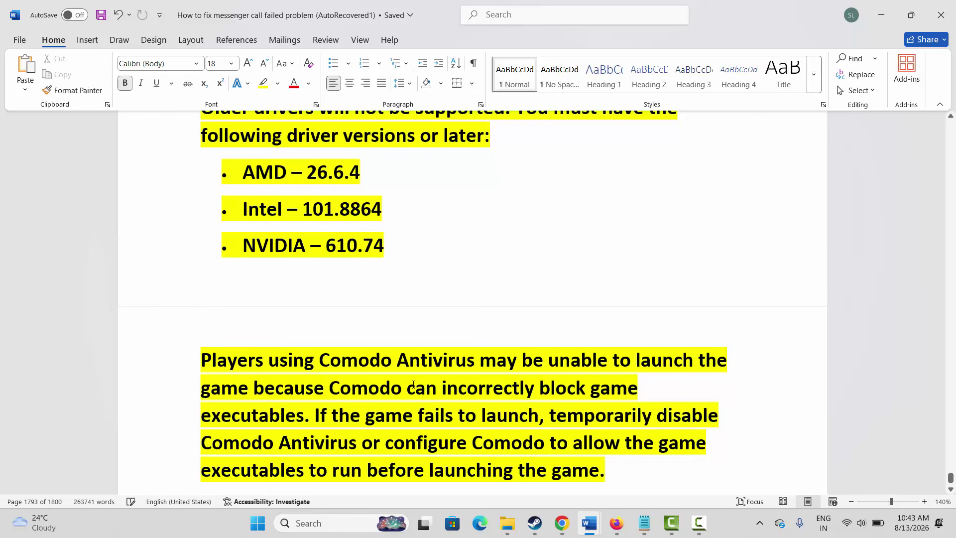
Step: Read the Comodo Antivirus note in the document and recheck the driver version list above it
scroll(420, 386, down, 1)
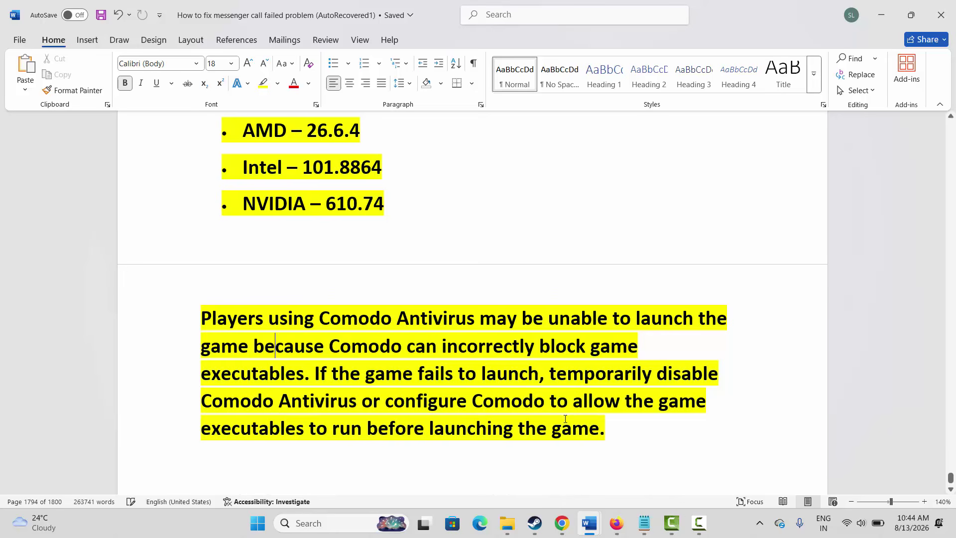
drag(579, 418, 455, 298)
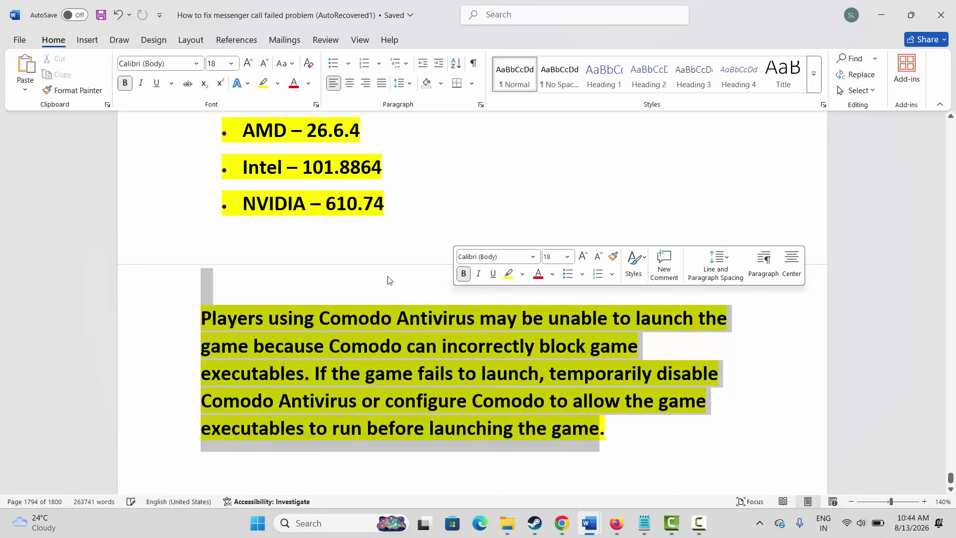
click(393, 294)
scroll(388, 318, up, 3)
drag(387, 344, 293, 190)
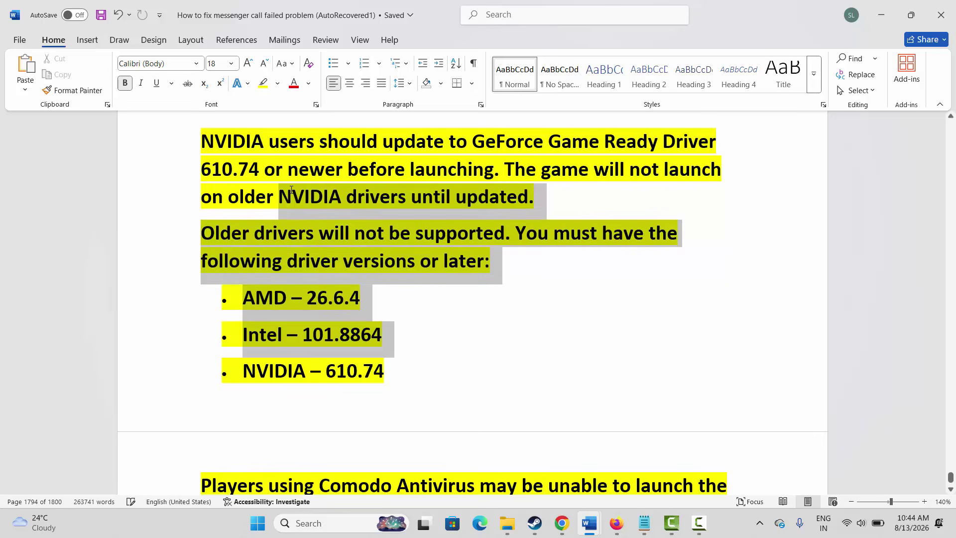
scroll(341, 209, up, 1)
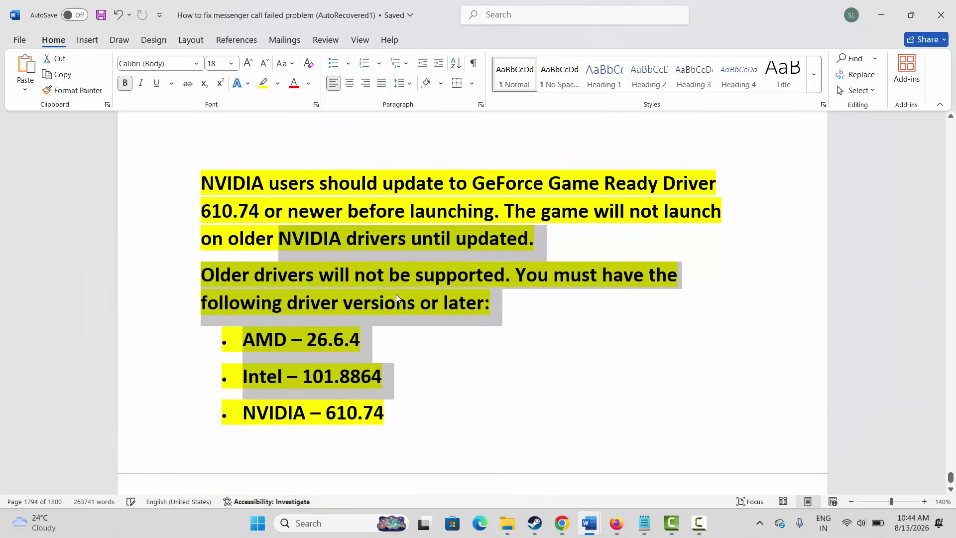
scroll(398, 303, down, 2)
scroll(404, 305, down, 1)
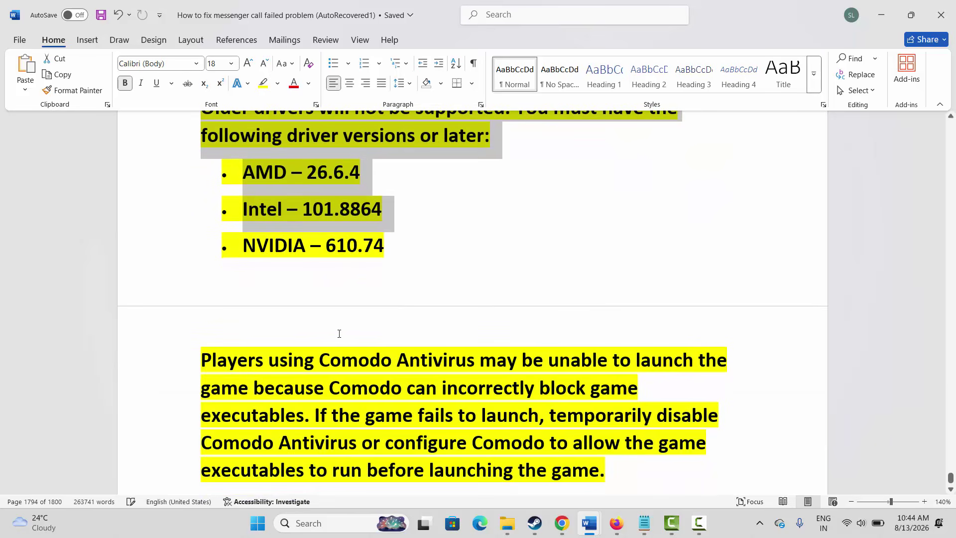
click(342, 334)
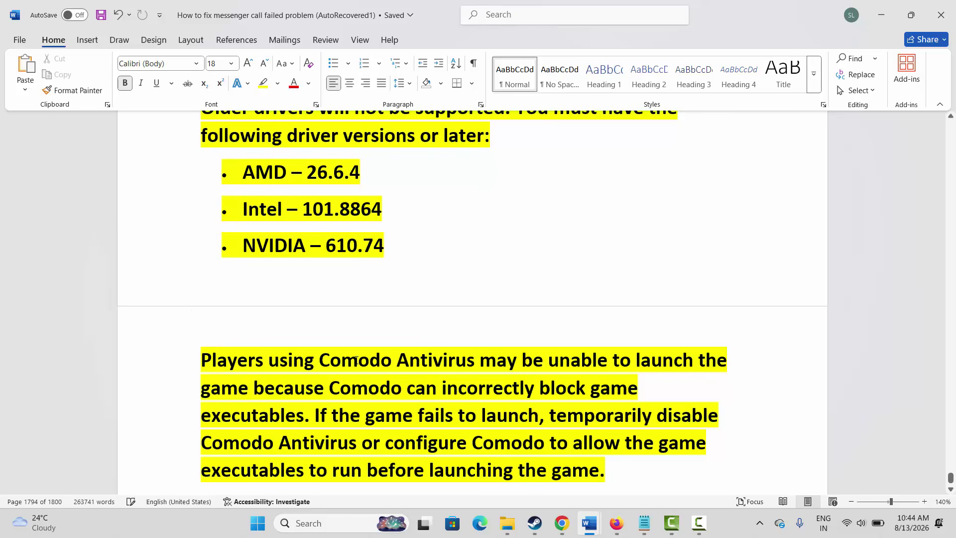
Step: Read the Method 2 instructions on repairing or running EasyAntiCheat as administrator
scroll(357, 359, down, 1)
scroll(357, 359, down, 6)
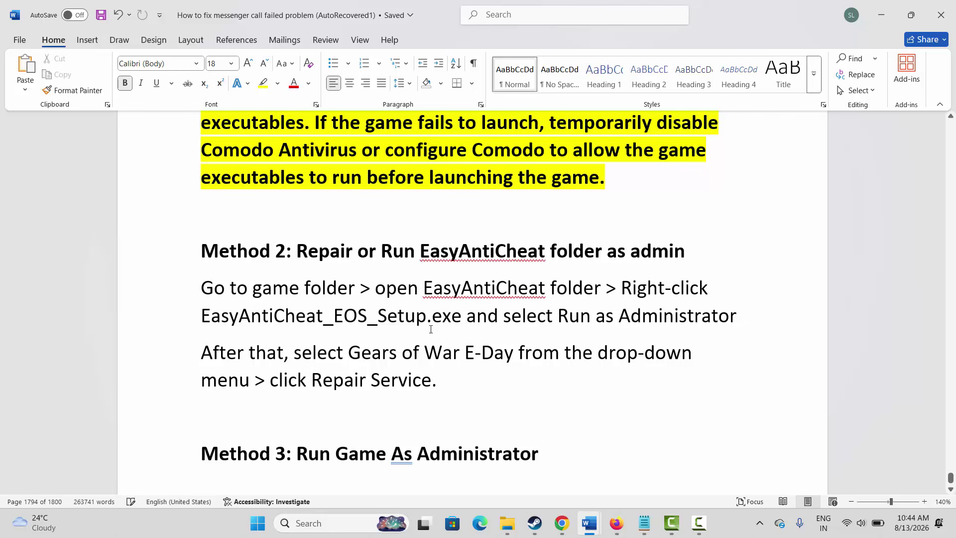
drag(438, 294, 542, 294)
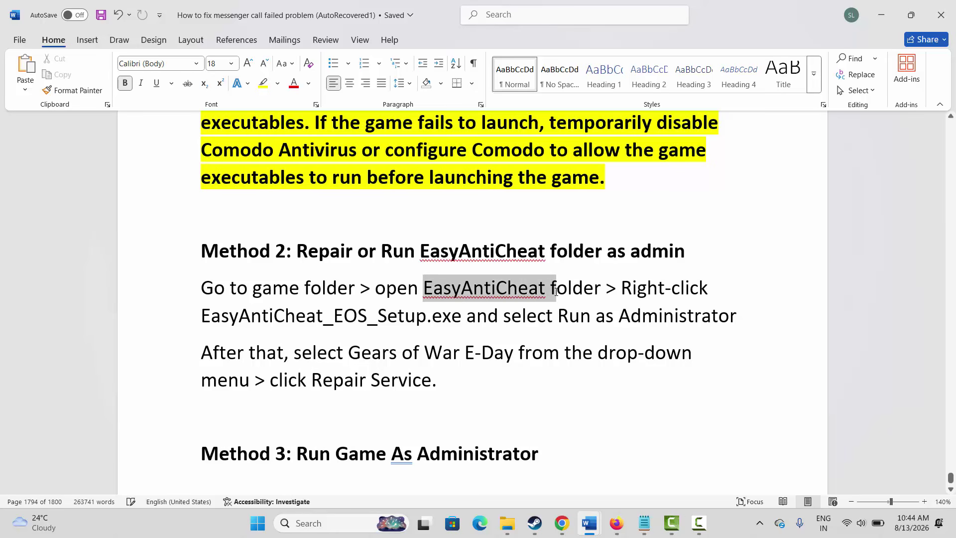
click(522, 315)
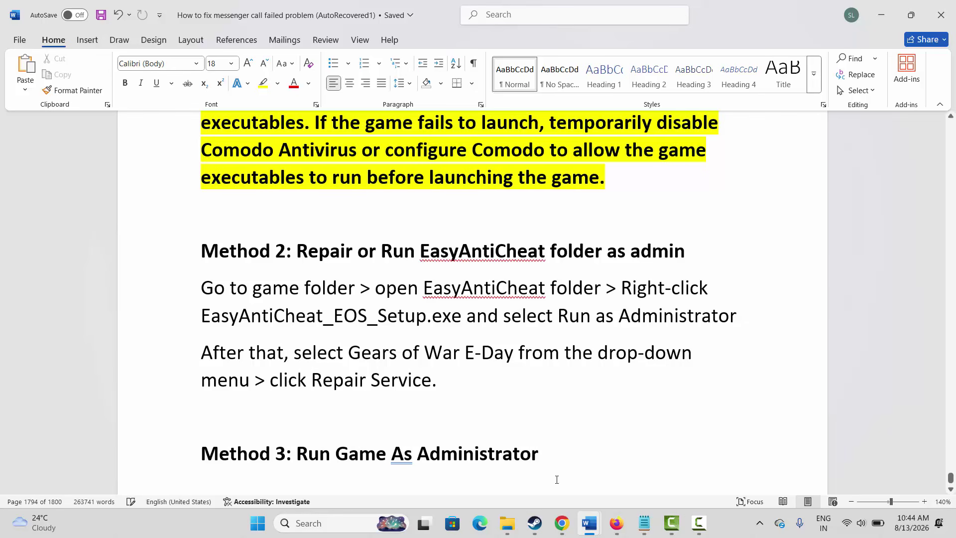
Step: Switch to Steam, browse the local files of Gears of War: E-Day Multiplayer Beta and open the EasyAntiCheat folder
click(535, 522)
mouse_move(116, 31)
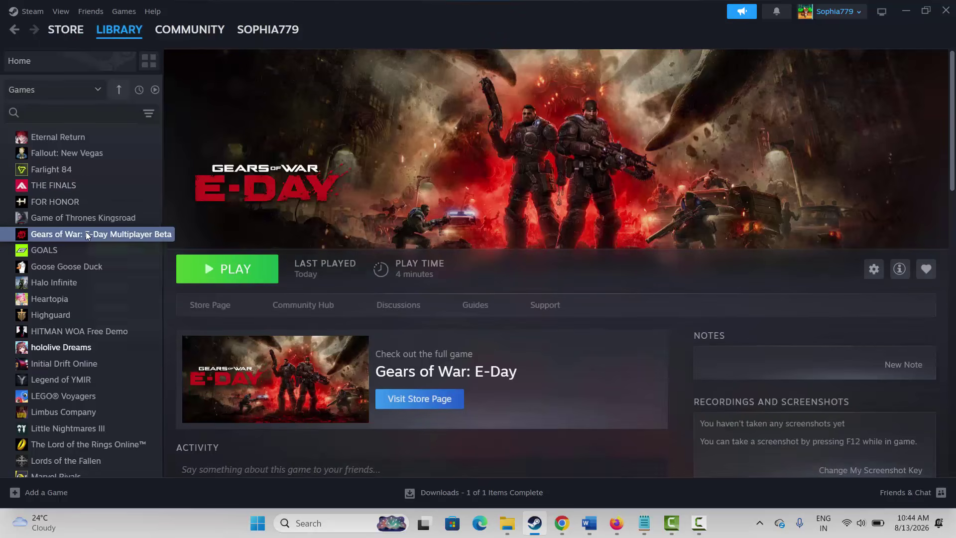
right_click(86, 233)
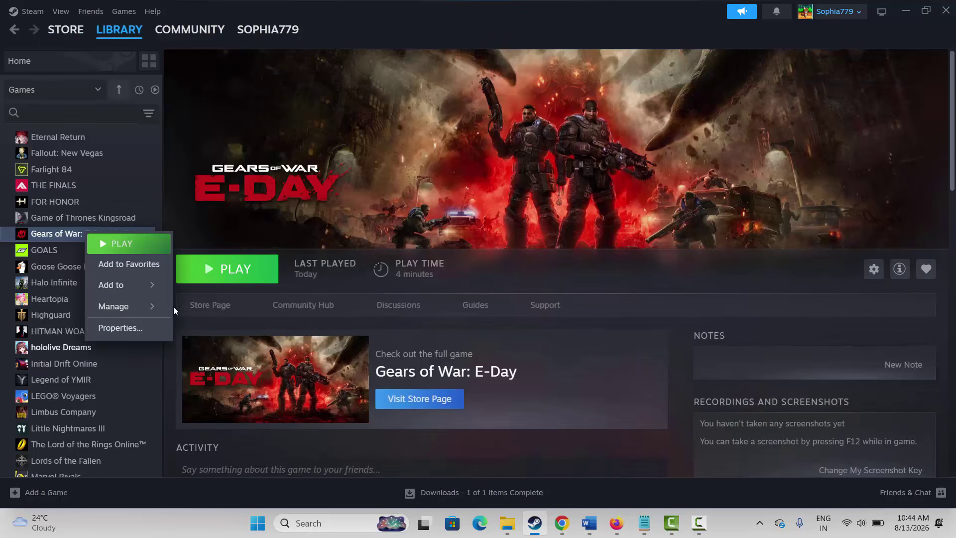
mouse_move(170, 306)
click(213, 325)
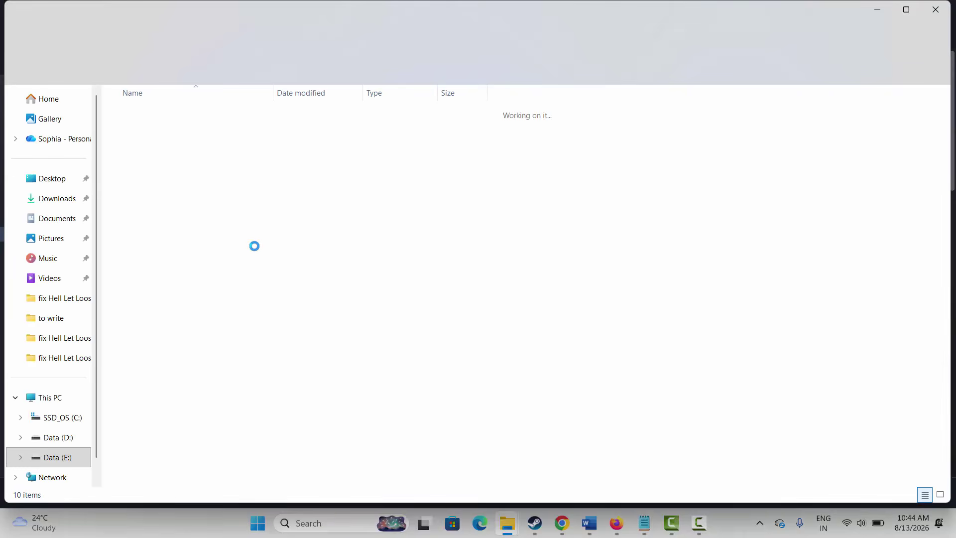
double_click(152, 132)
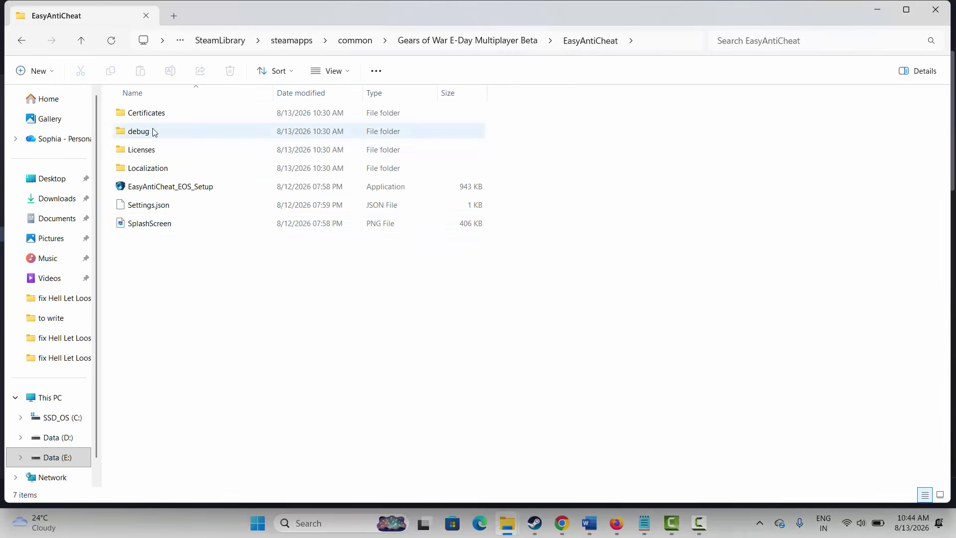
Step: Check the Run as administrator option for EasyAntiCheat_EOS_Setup without running it, and close the folder window
click(160, 190)
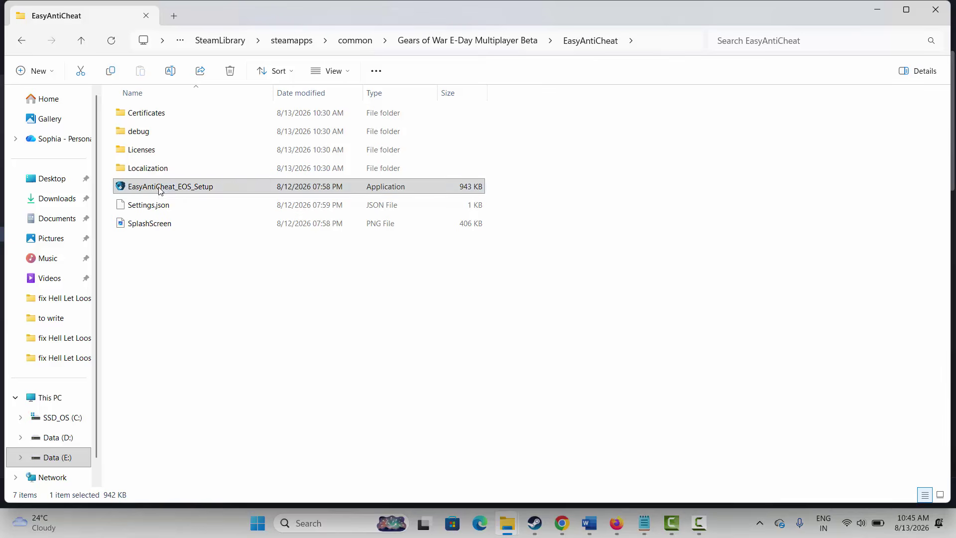
right_click(159, 190)
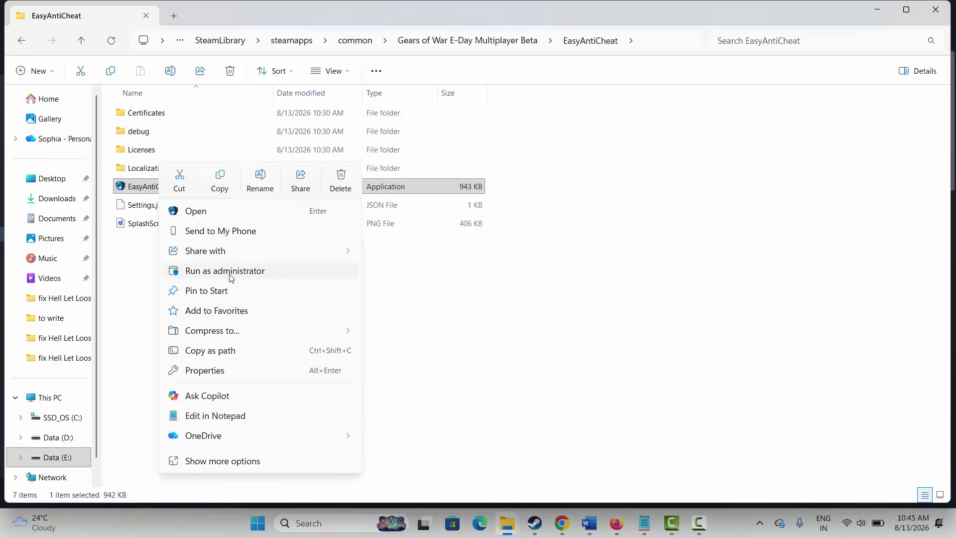
click(413, 305)
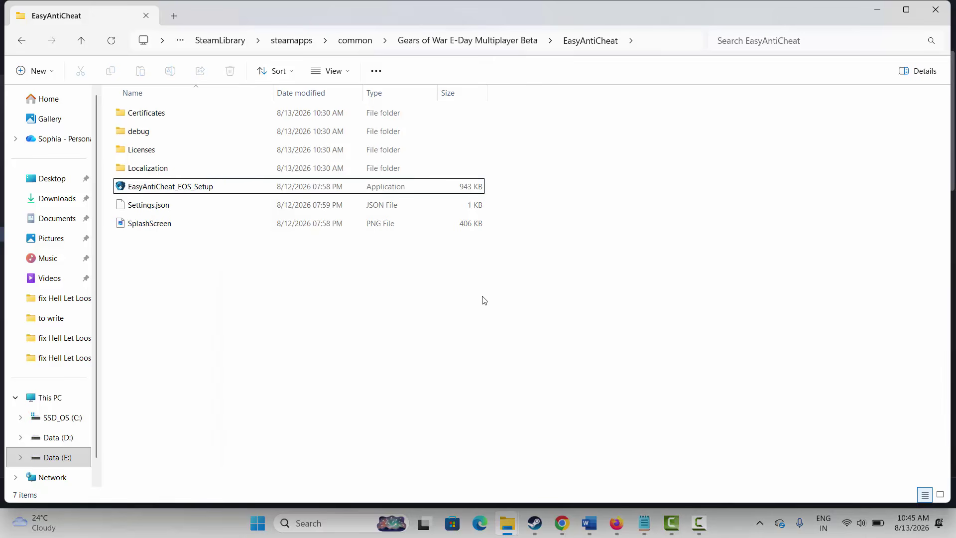
click(935, 9)
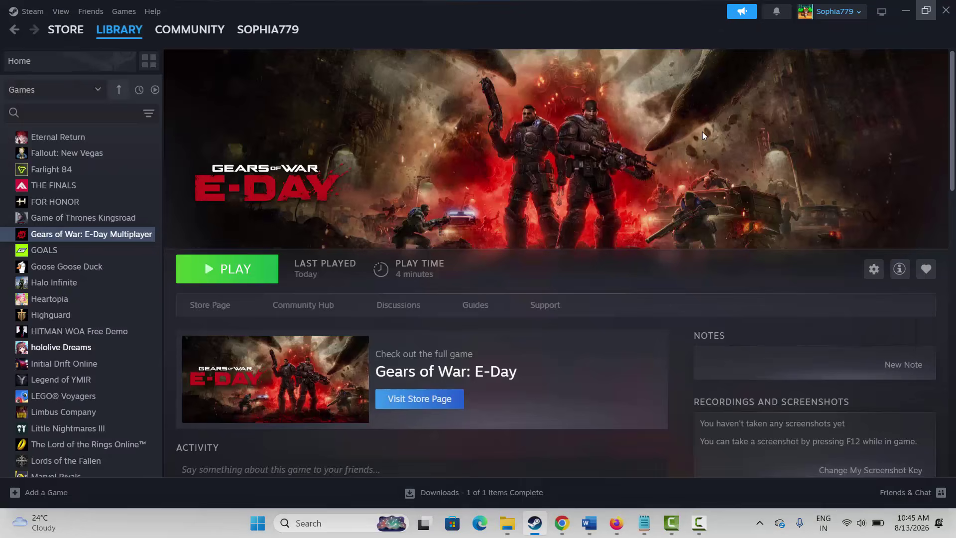
Step: Switch back to the troubleshooting document in Word and read the Method 3 heading on running the game as administrator
mouse_move(589, 522)
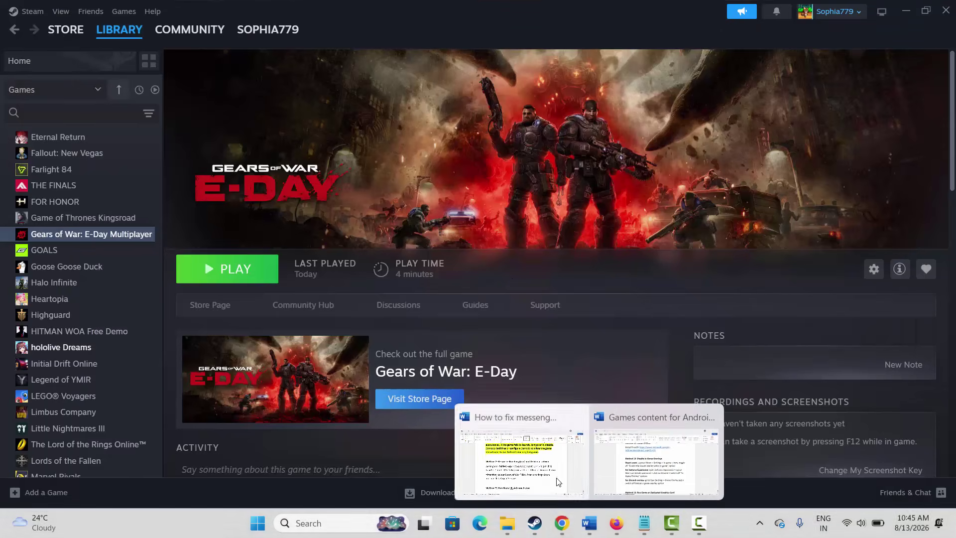
click(521, 450)
scroll(324, 338, down, 3)
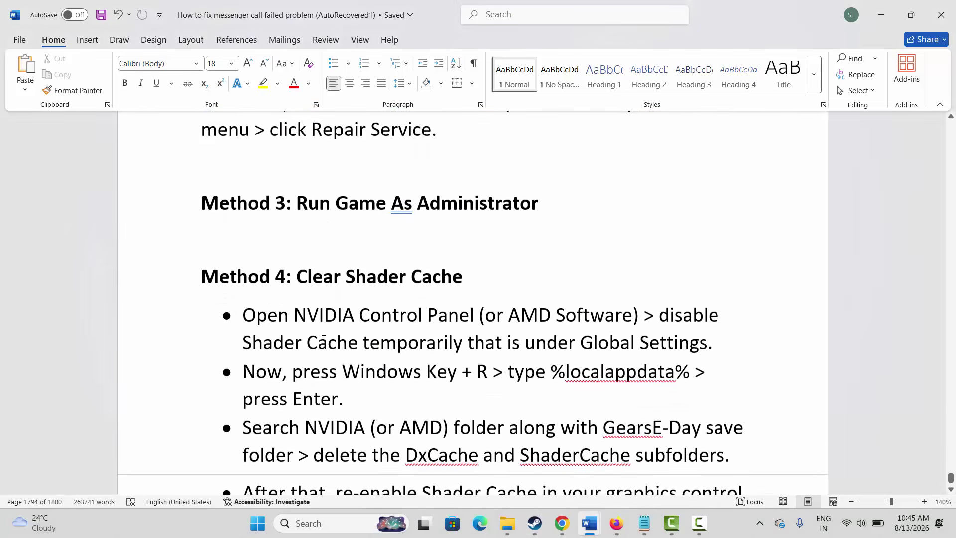
Step: Switch to Steam, browse the local files of Gears of War: E-Day Multiplayer Beta and open Win64 inside the FairlightConcept folder
click(535, 523)
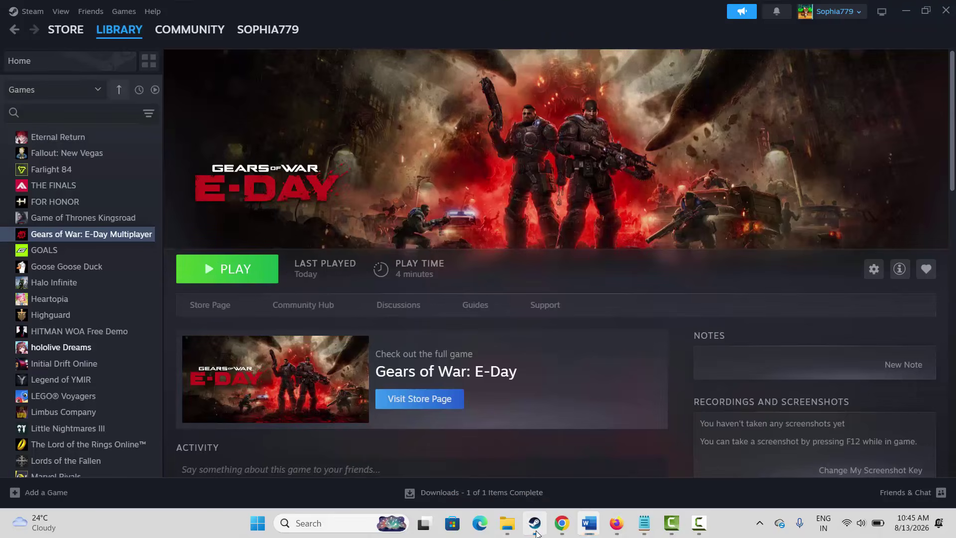
right_click(92, 233)
mouse_move(121, 305)
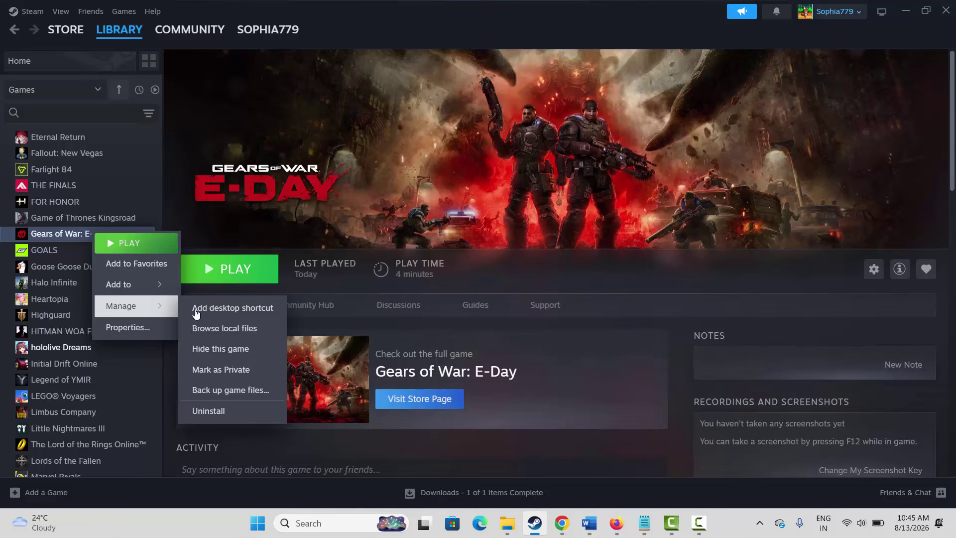
click(231, 327)
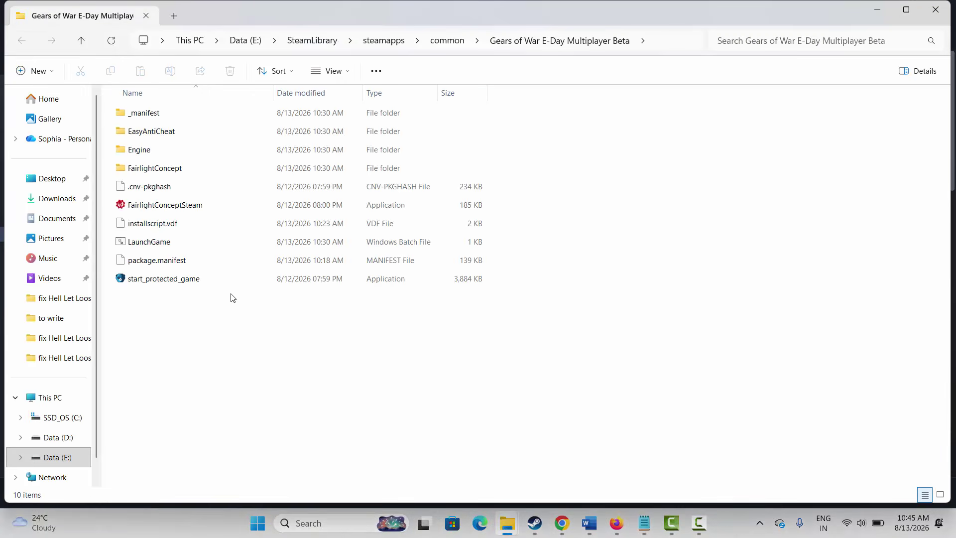
click(189, 206)
click(156, 208)
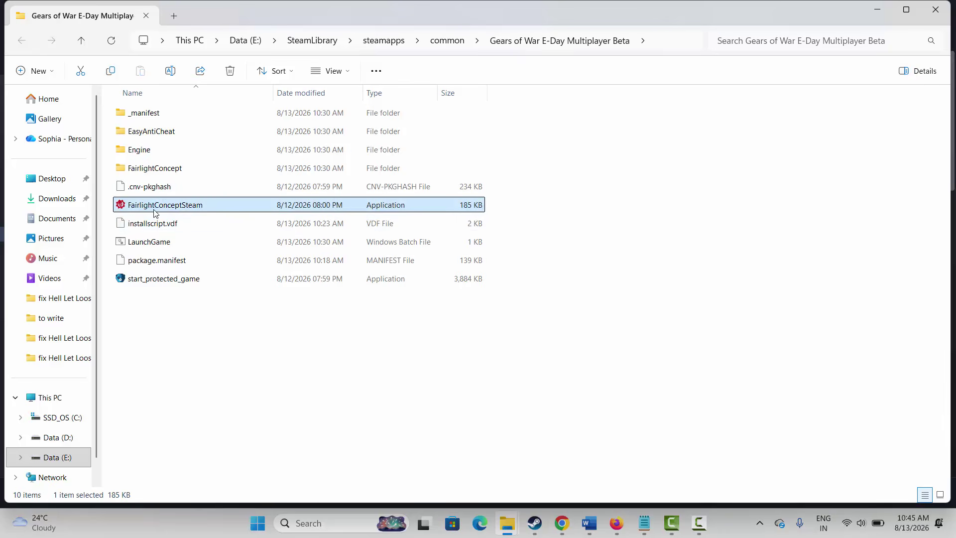
double_click(155, 171)
double_click(146, 119)
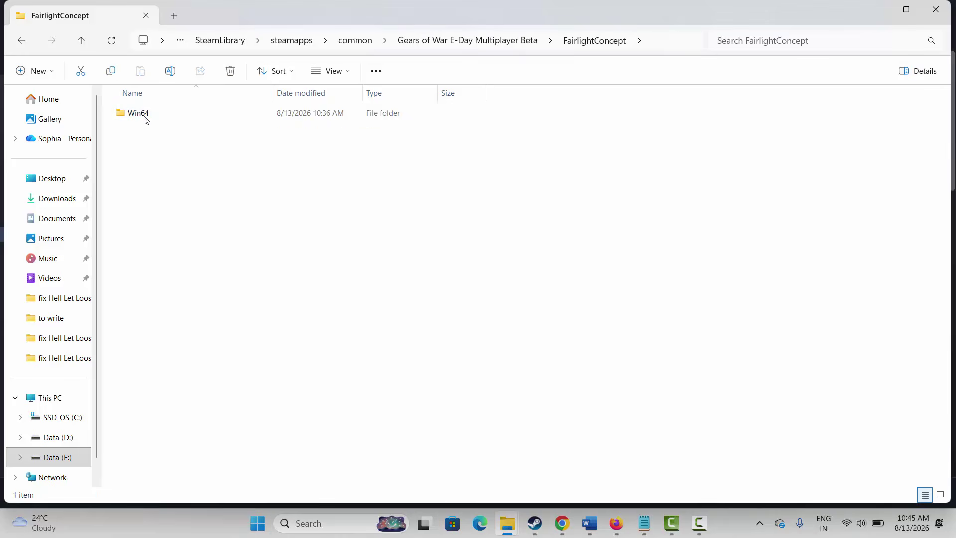
Step: Set GoWEDay-Steam in the Win64 folder to run as an administrator through its compatibility properties and apply the change
double_click(146, 118)
scroll(202, 299, down, 5)
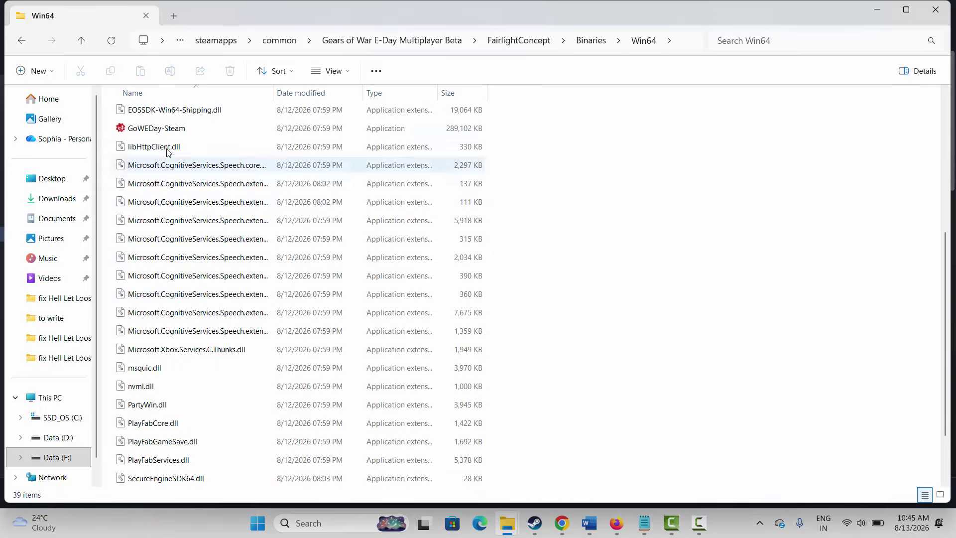
click(164, 132)
right_click(164, 131)
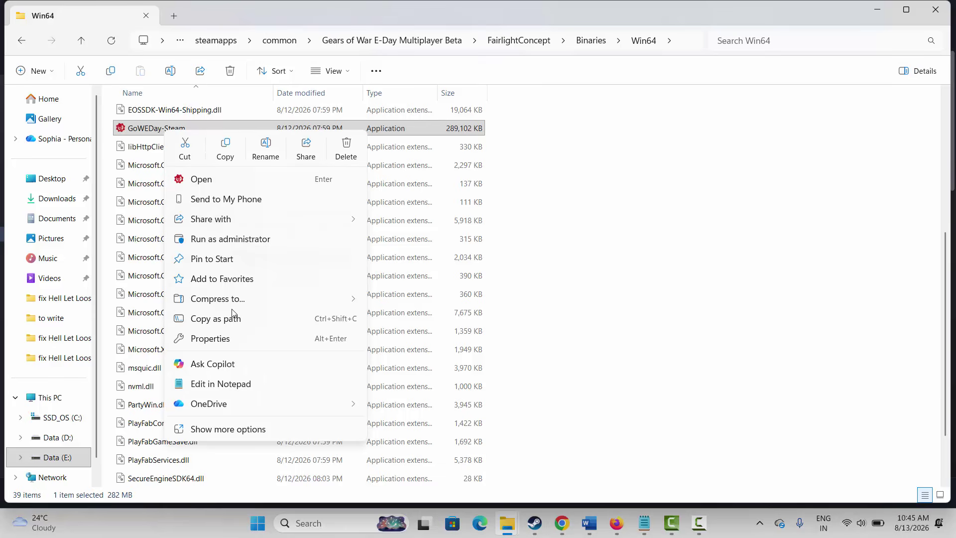
click(221, 339)
click(268, 172)
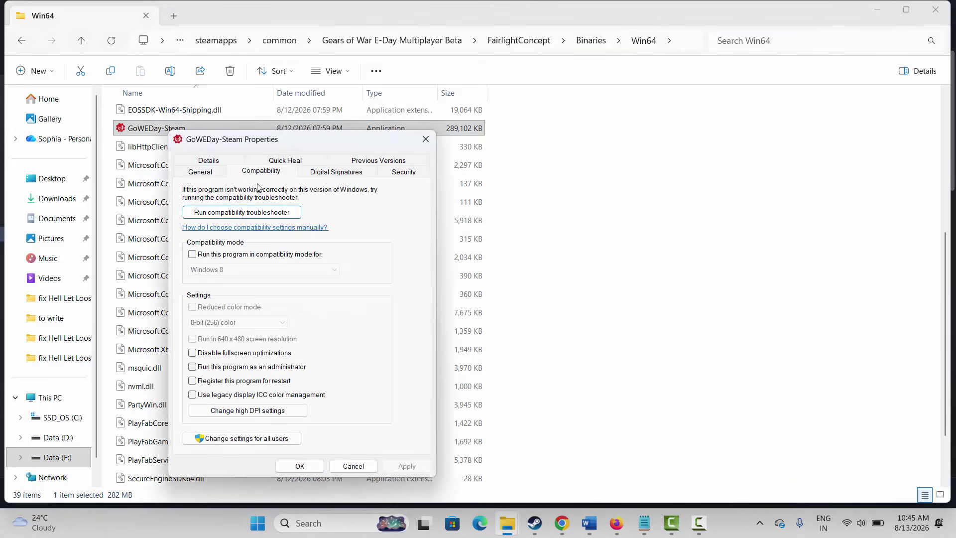
click(193, 367)
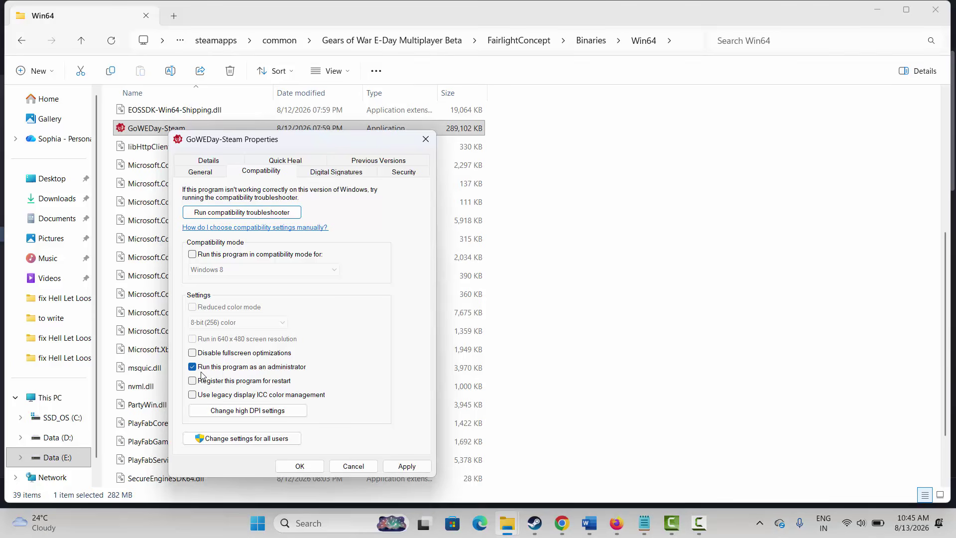
click(406, 466)
Step: Try compatibility mode for Windows 8 on GoWEDay-Steam, clear the compatibility options and close its properties without applying
click(253, 255)
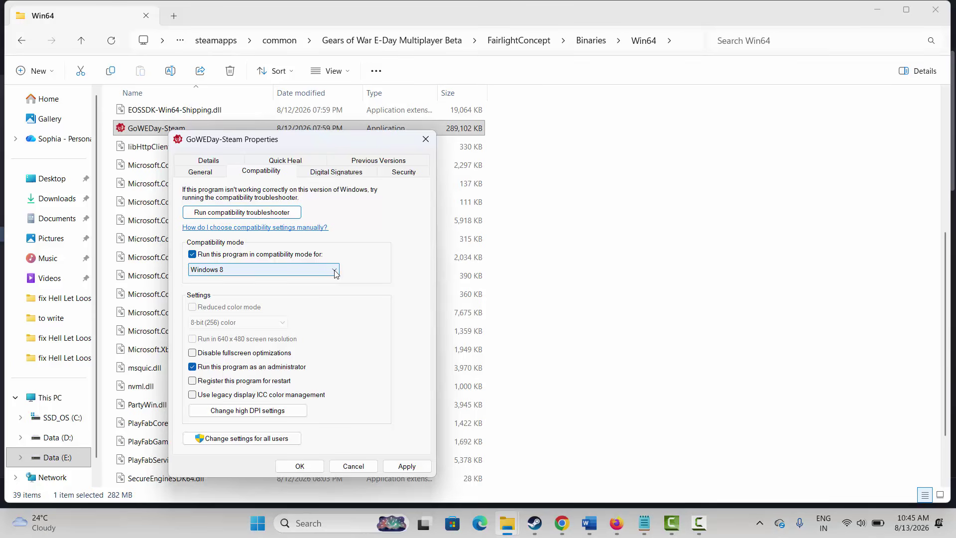
click(334, 274)
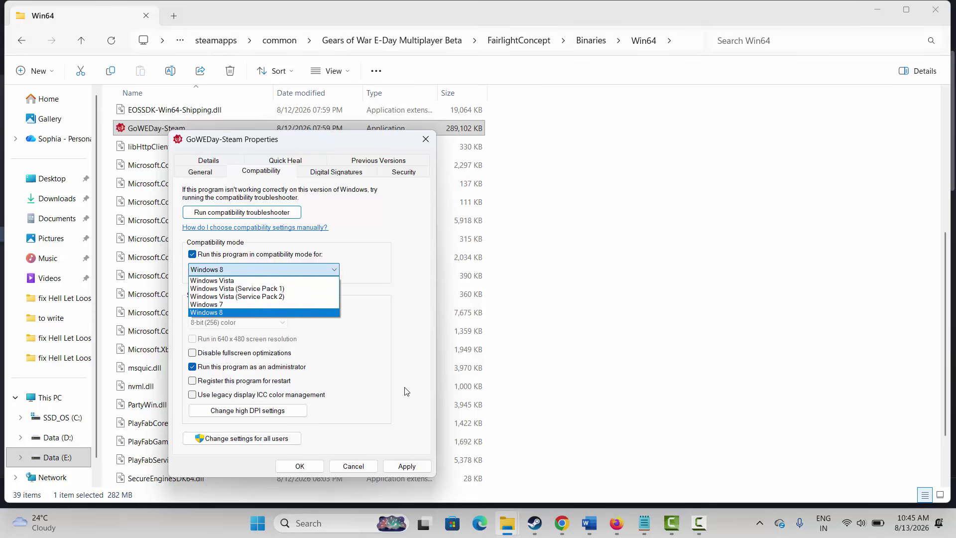
click(410, 408)
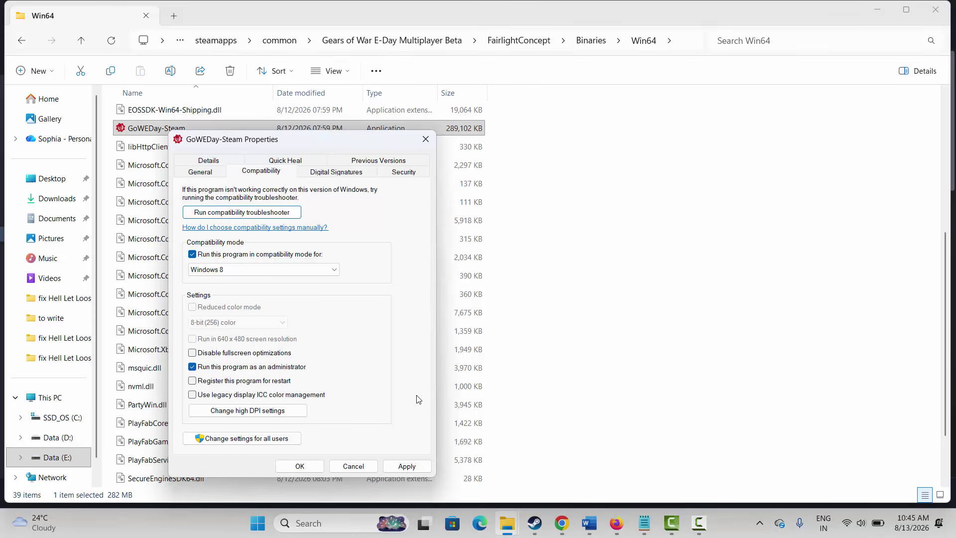
click(206, 353)
click(278, 255)
click(287, 353)
click(294, 367)
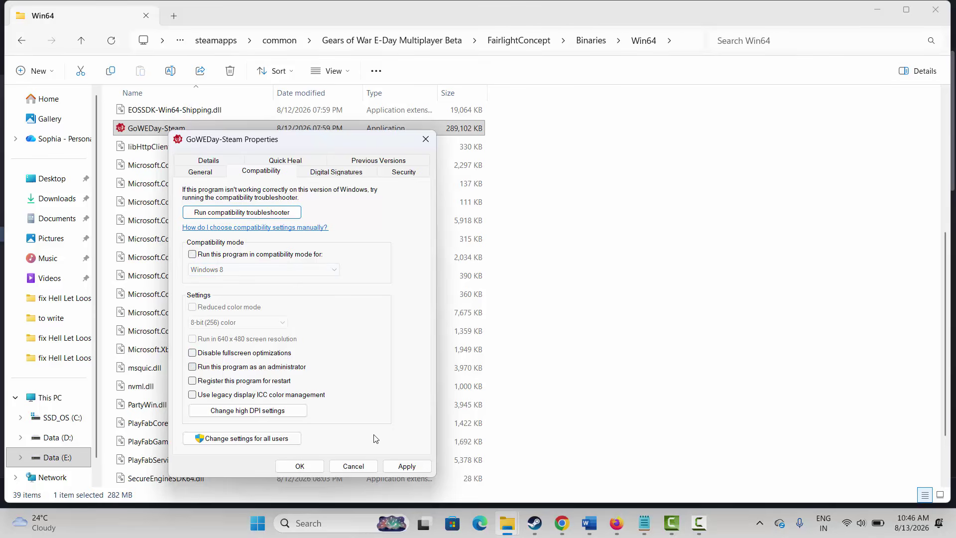
click(425, 139)
Step: Close the folder window, switch to the troubleshooting document in Word and read Method 4's instruction on temporarily disabling Shader Cache
click(935, 9)
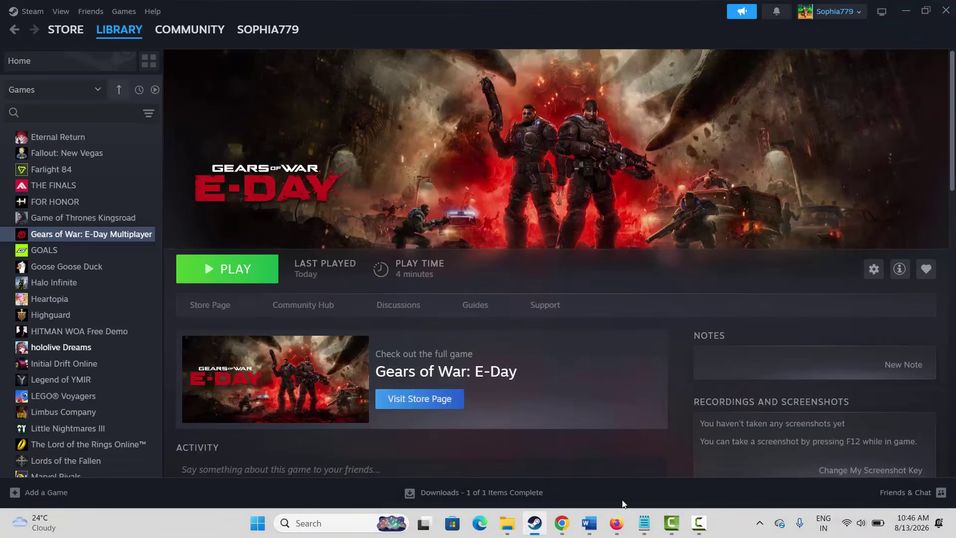
mouse_move(589, 523)
click(512, 452)
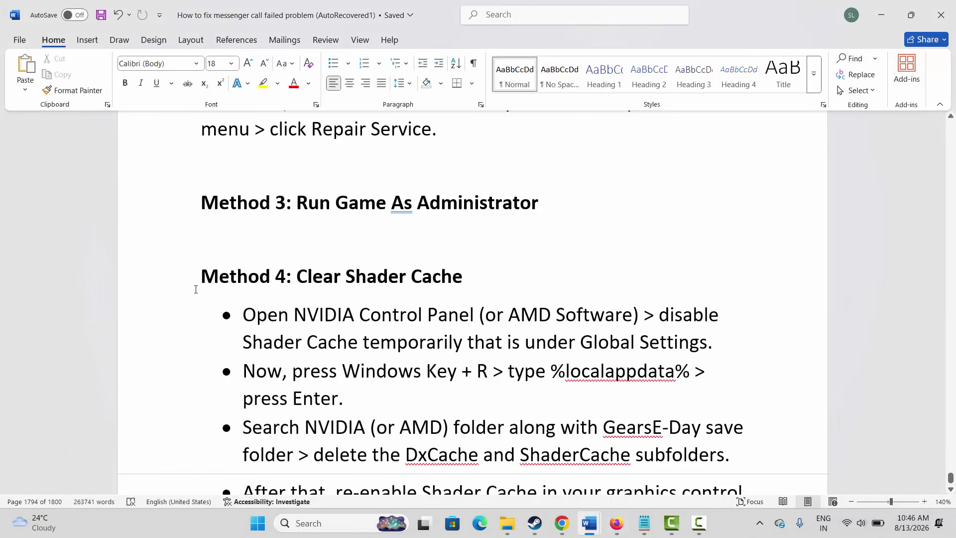
click(171, 278)
click(325, 314)
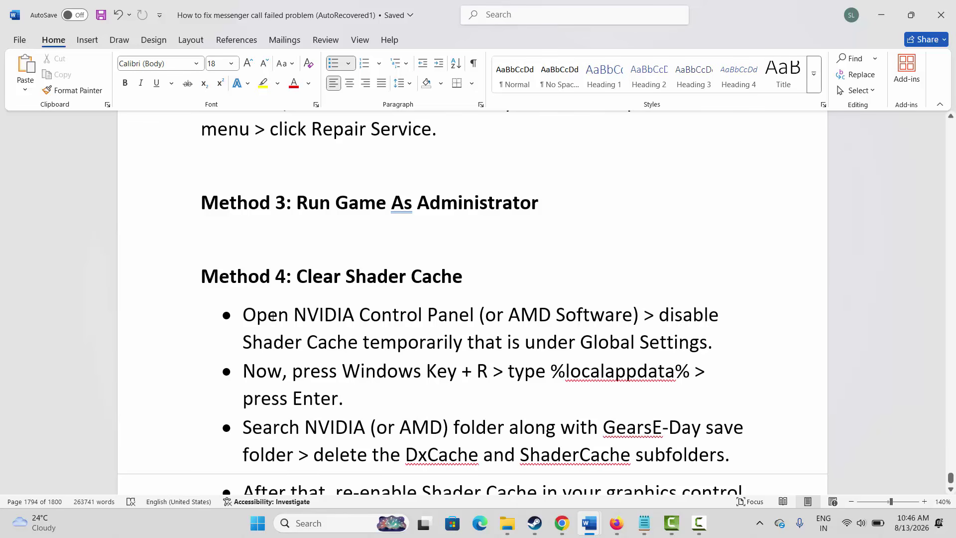
drag(273, 314, 470, 314)
click(566, 331)
drag(243, 341, 467, 342)
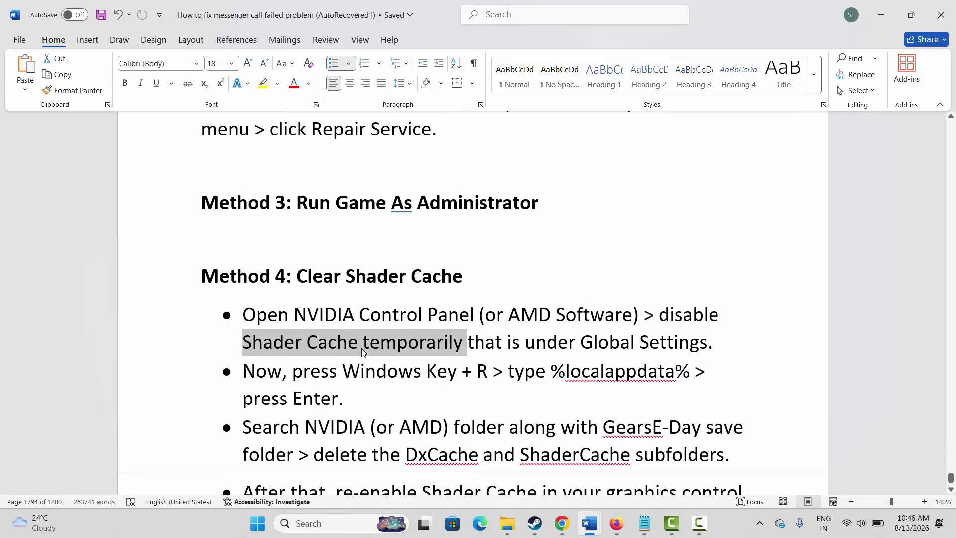
Step: Read the remaining Method 4 instructions on deleting the DxCache and ShaderCache subfolders and re-enabling Shader Cache
scroll(344, 386, down, 1)
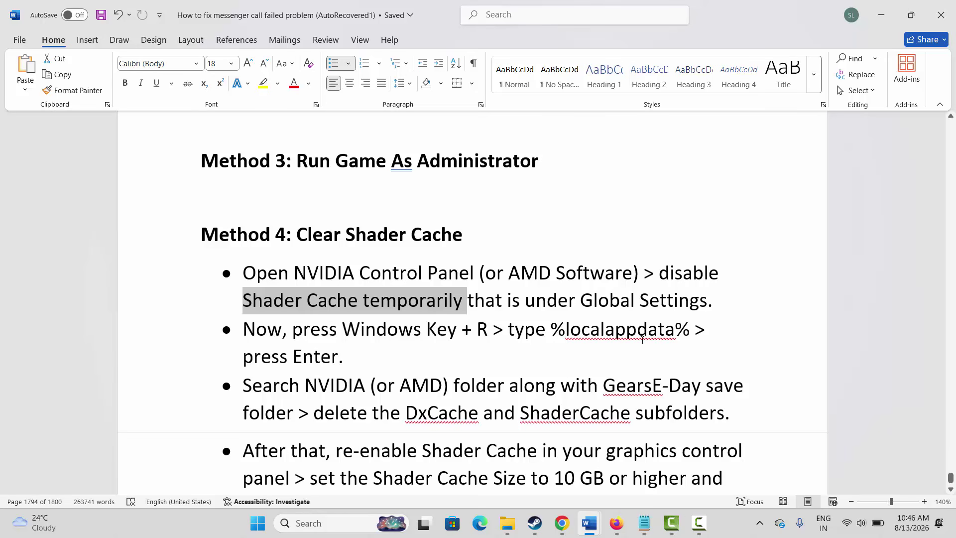
scroll(373, 339, down, 1)
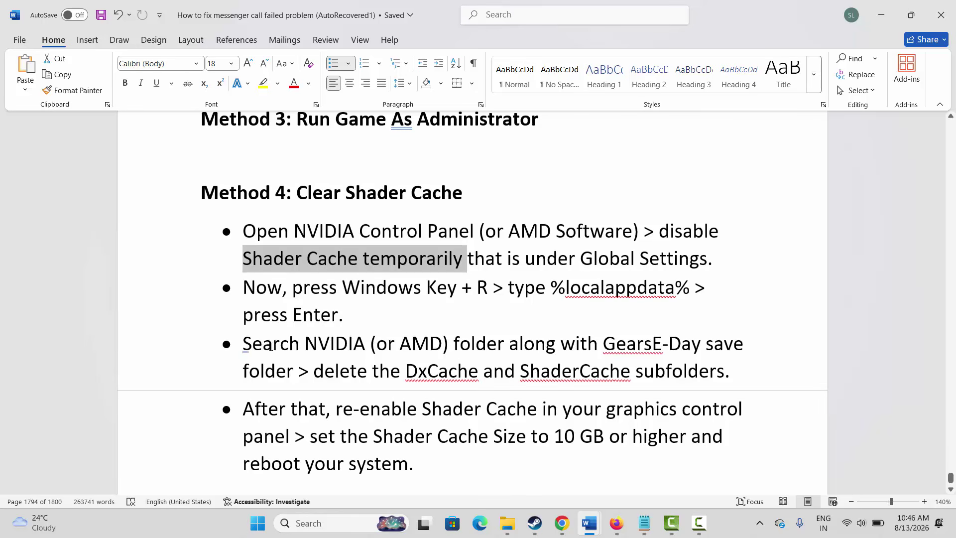
drag(282, 347, 349, 345)
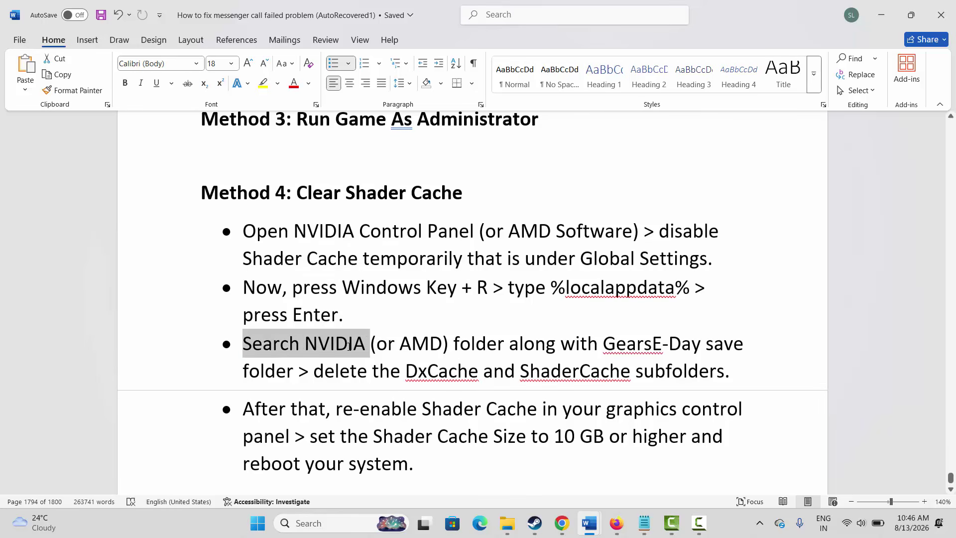
click(411, 345)
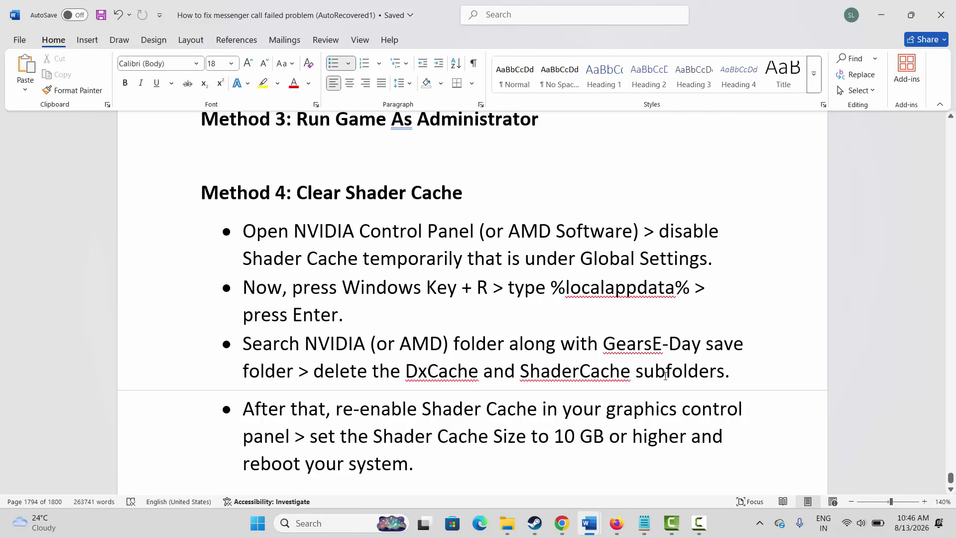
drag(339, 409, 496, 412)
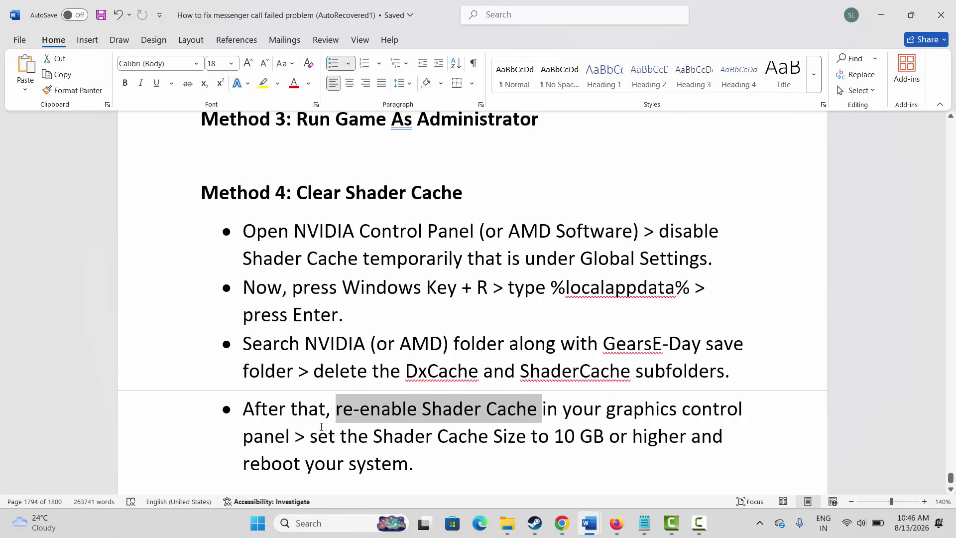
drag(325, 437, 530, 438)
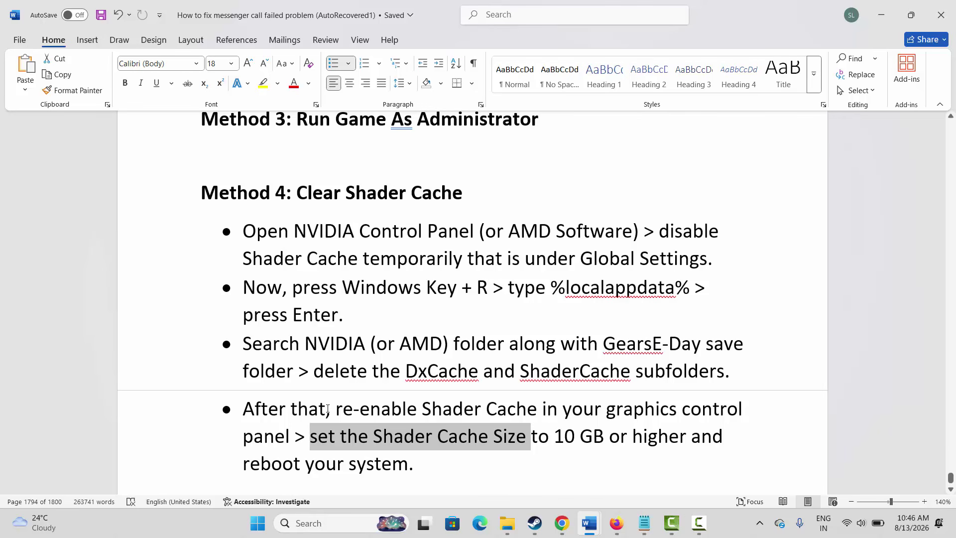
click(347, 344)
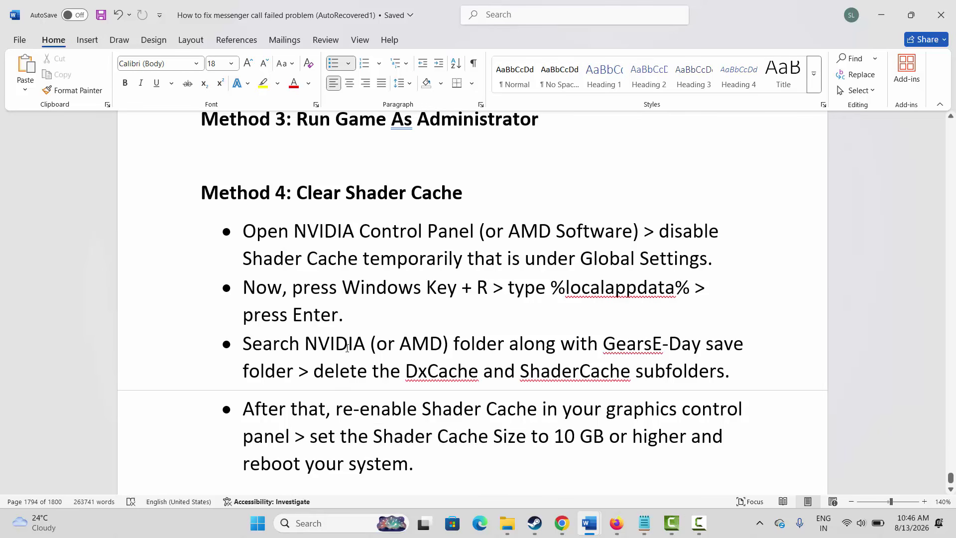
Step: Run an automatic driver update search for the Intel(R) UHD Graphics display adapter in Device Manager and close Device Manager
scroll(339, 353, down, 3)
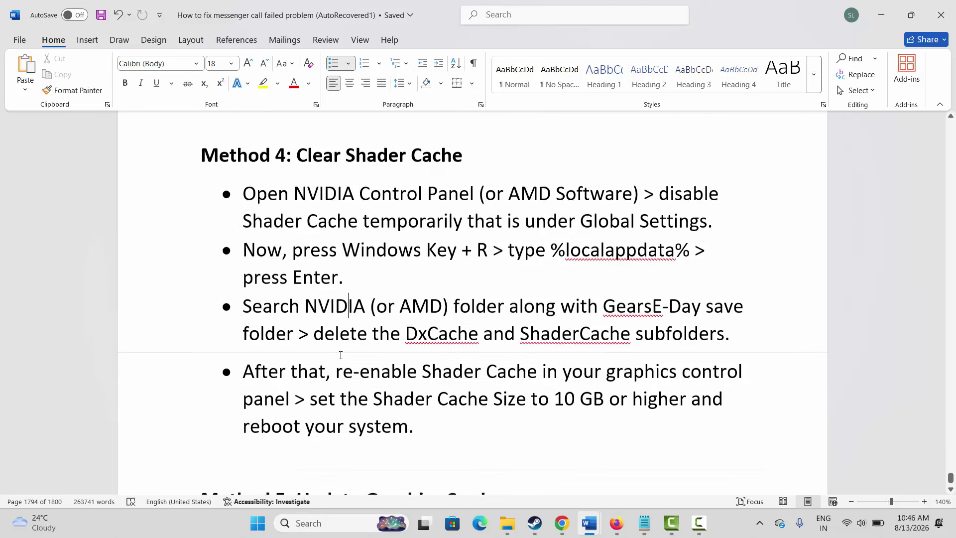
scroll(341, 357, down, 1)
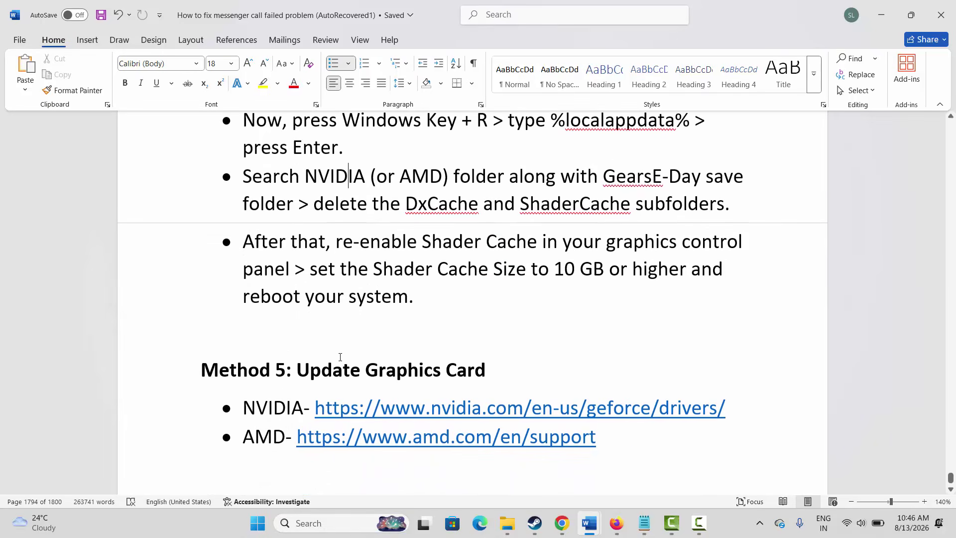
click(322, 523)
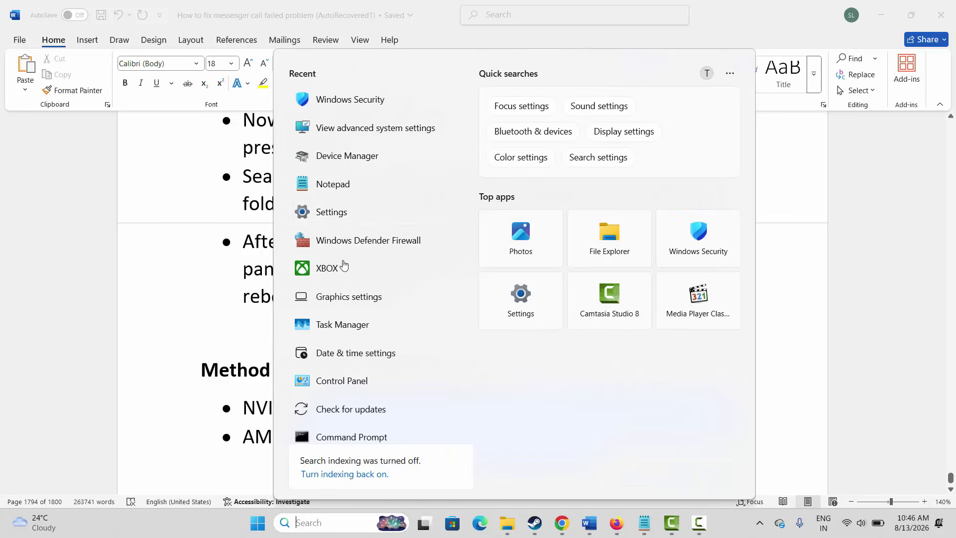
click(344, 158)
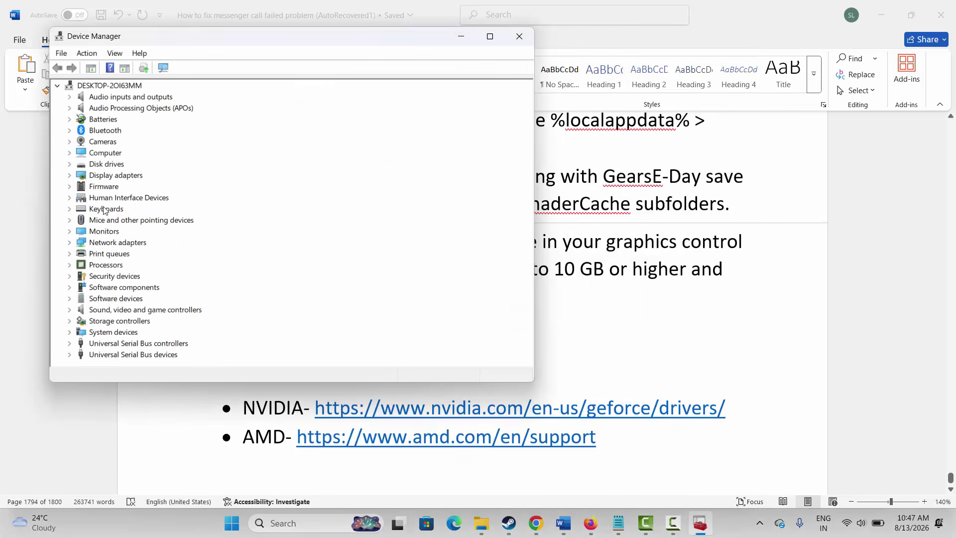
click(69, 175)
click(128, 187)
right_click(129, 187)
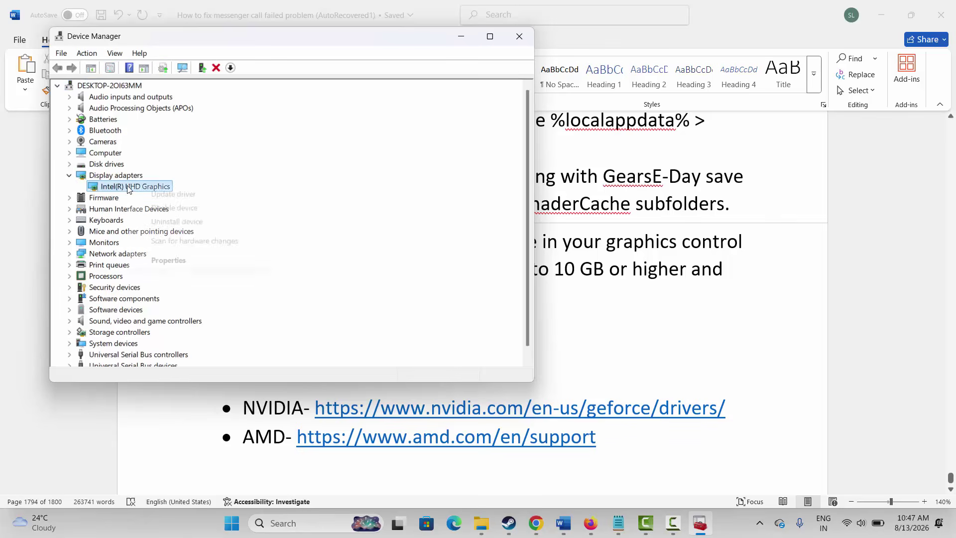
click(166, 194)
click(256, 182)
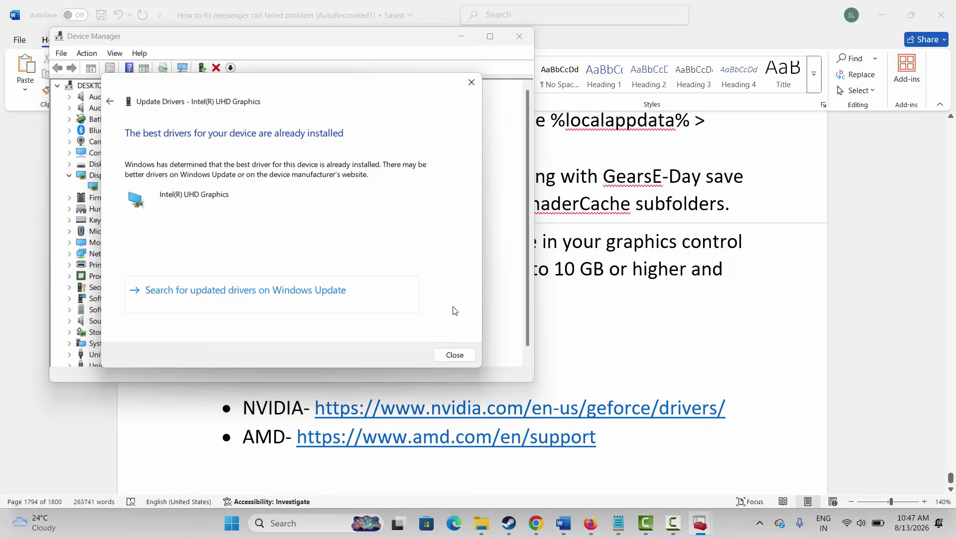
click(451, 356)
click(524, 40)
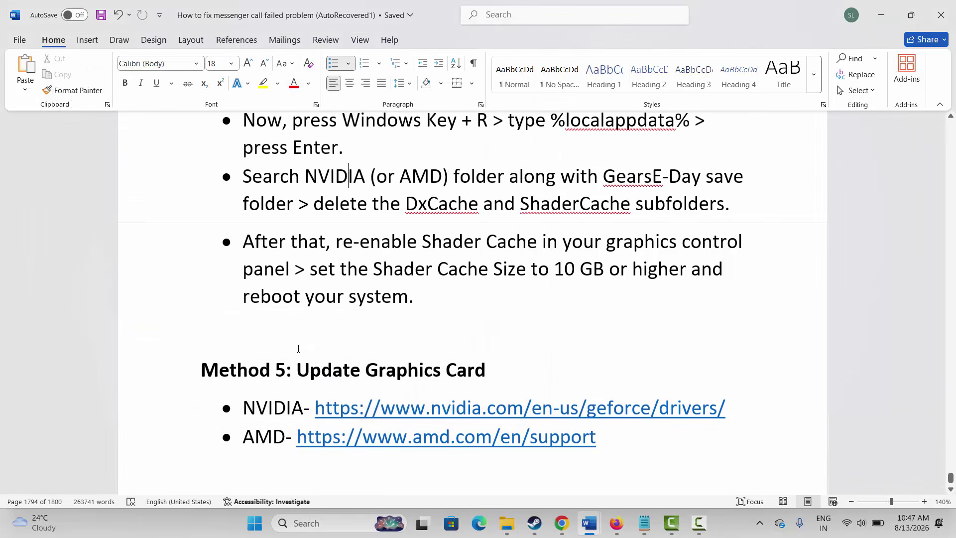
Step: Review the NVIDIA and AMD driver links under Method 5, view the NVIDIA App download page in Chrome and return to Word
drag(242, 407, 273, 437)
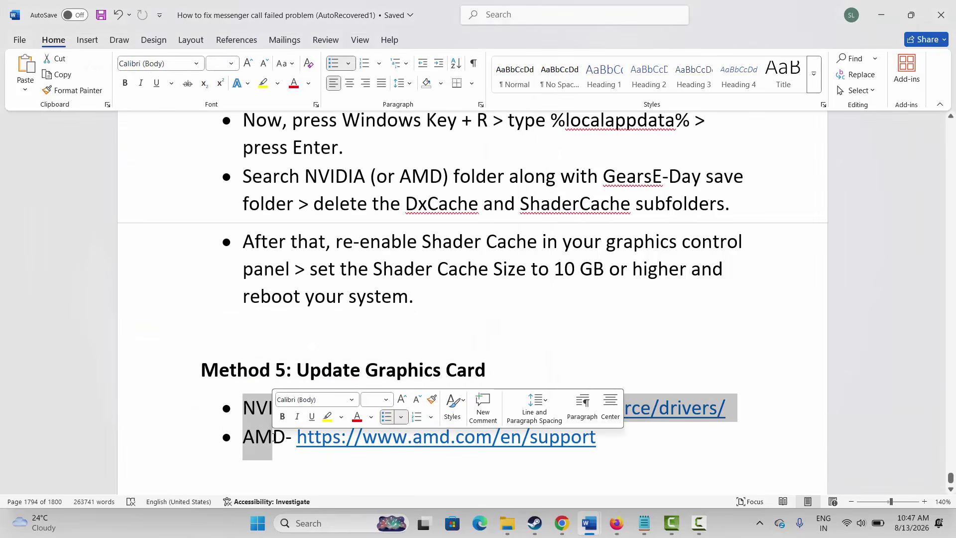
click(356, 297)
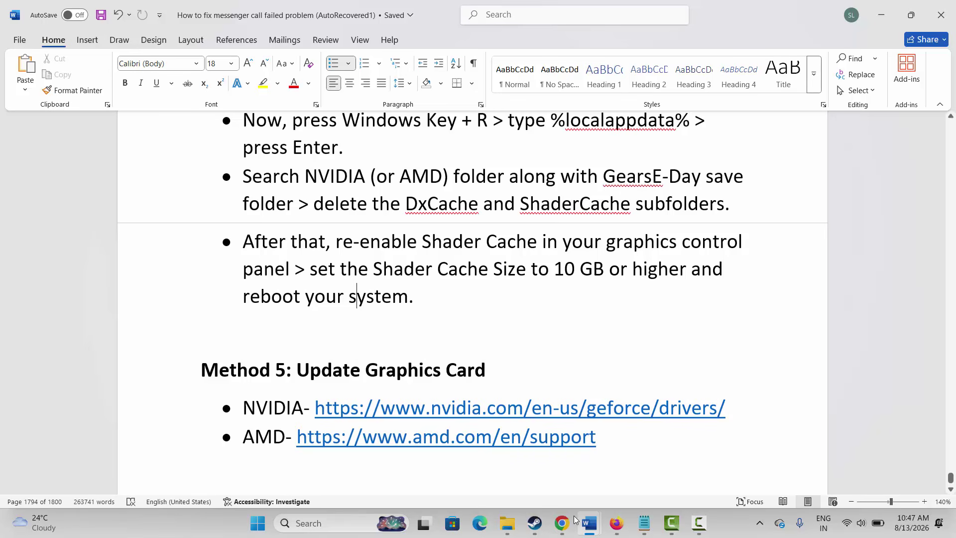
mouse_move(573, 515)
click(547, 462)
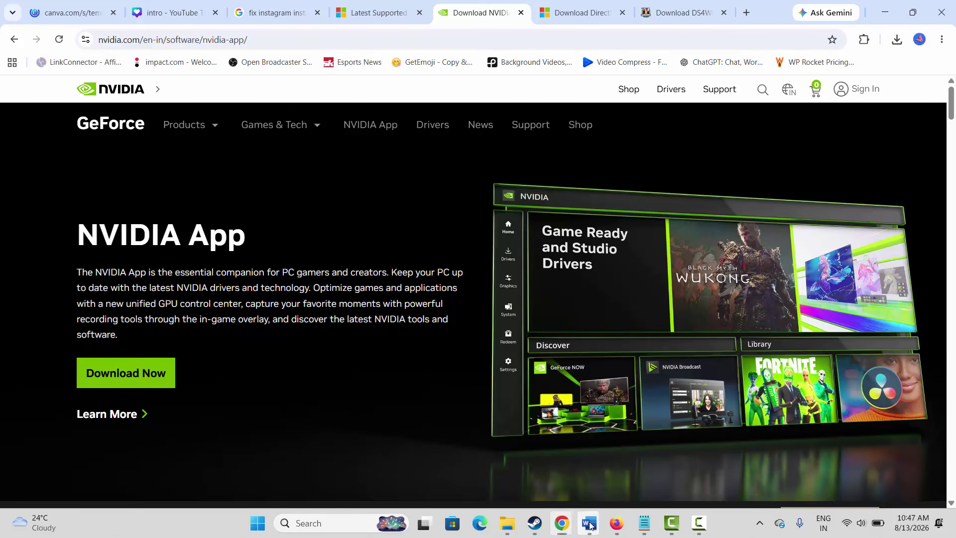
mouse_move(589, 523)
click(520, 458)
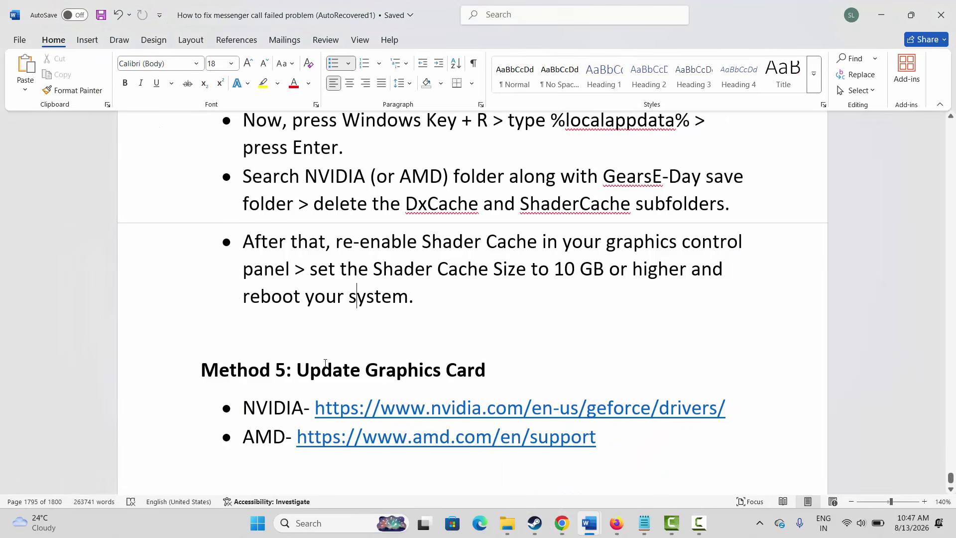
Step: Read the Method 6 heading on allowing Gears of War: E-Day through the firewall
scroll(324, 363, down, 3)
click(163, 431)
click(363, 450)
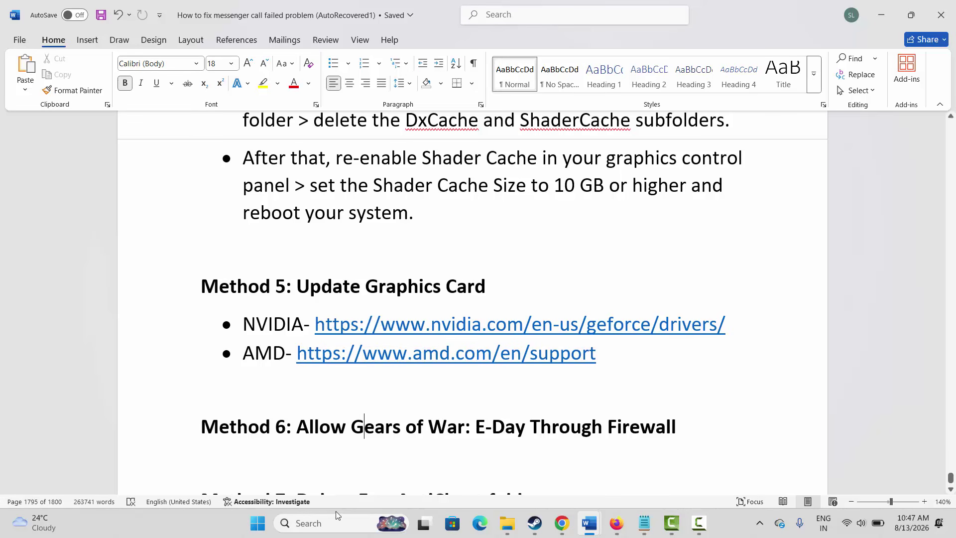
Step: Open Windows Security and bring up the list of apps allowed through the firewall under Firewall & network protection
click(334, 522)
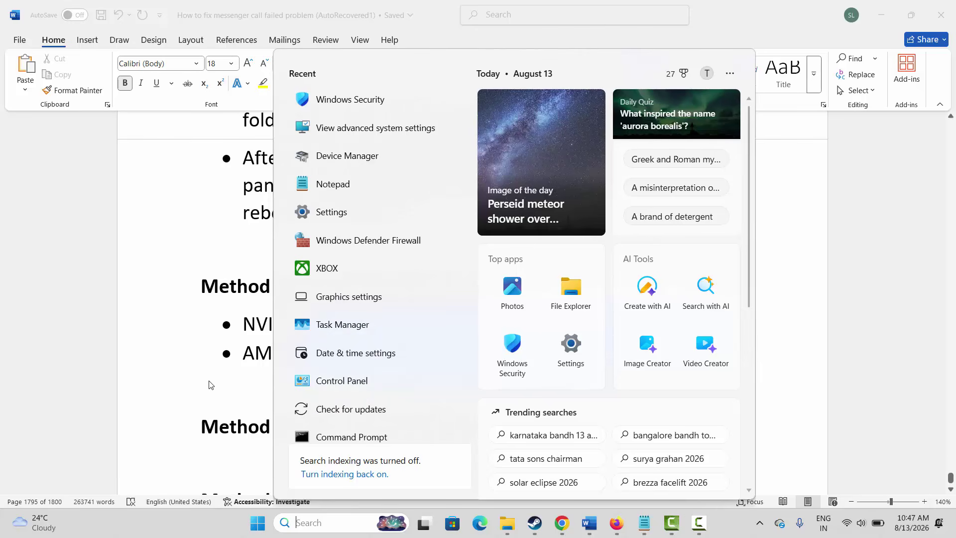
click(367, 99)
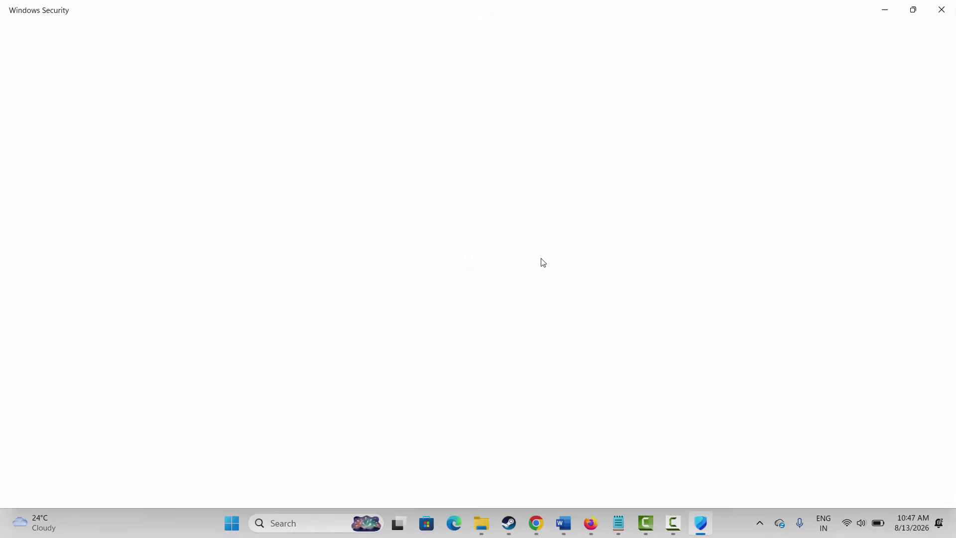
click(580, 214)
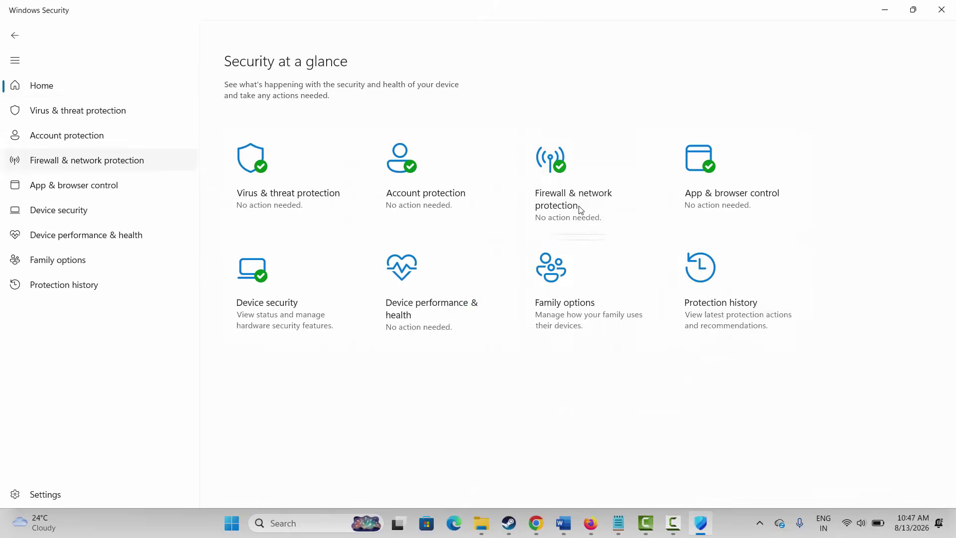
click(317, 307)
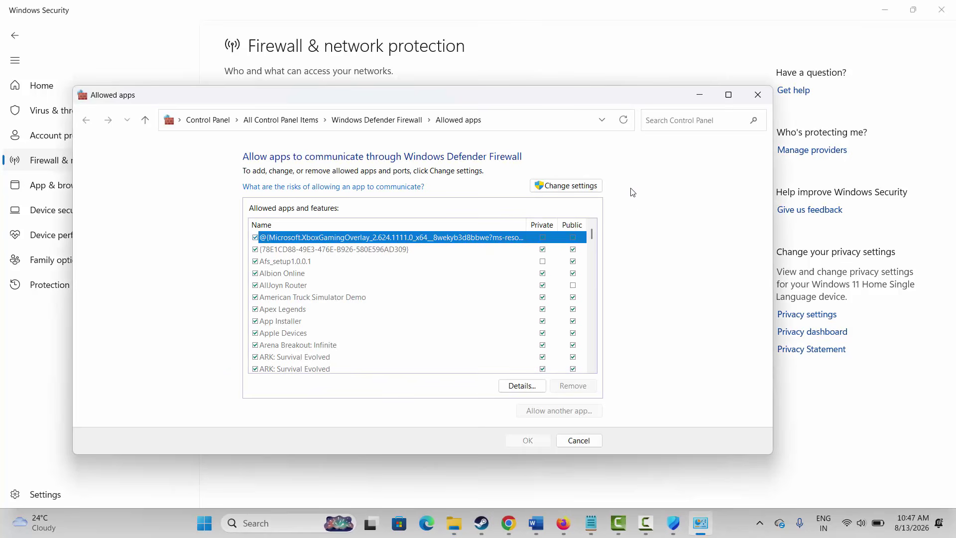
Step: Unlock the allowed apps list and select Gears of War: E-Day Multiplayer Beta to check its Private and Public access
scroll(312, 314, down, 10)
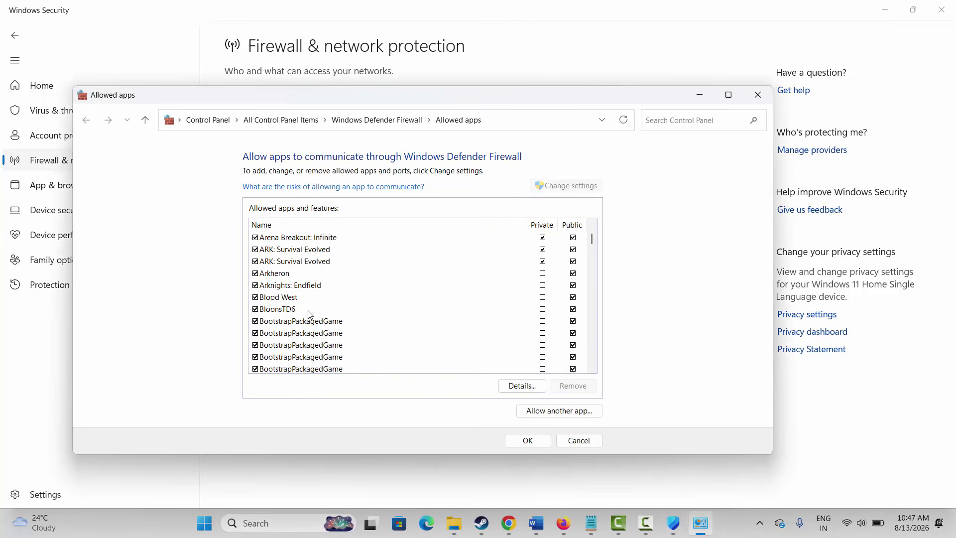
scroll(312, 320, down, 6)
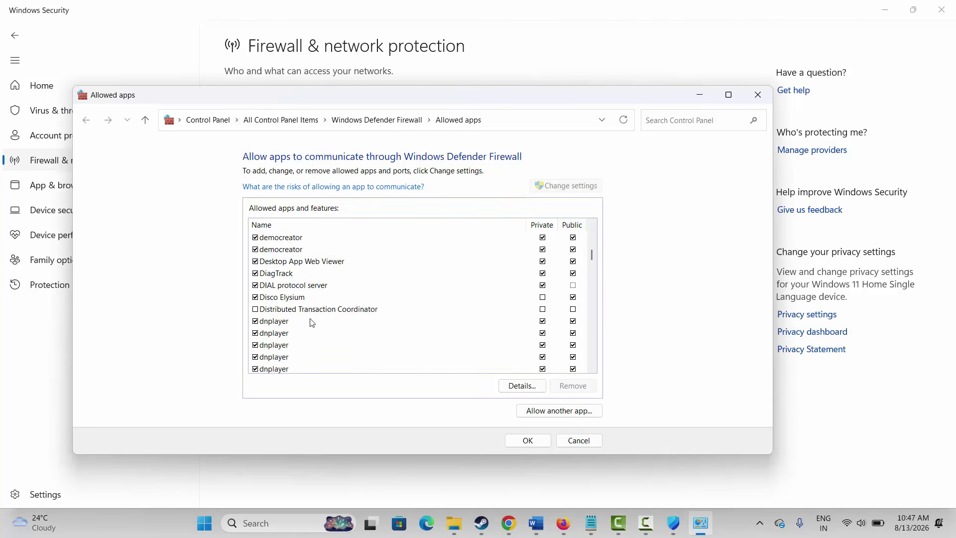
scroll(312, 322, down, 2)
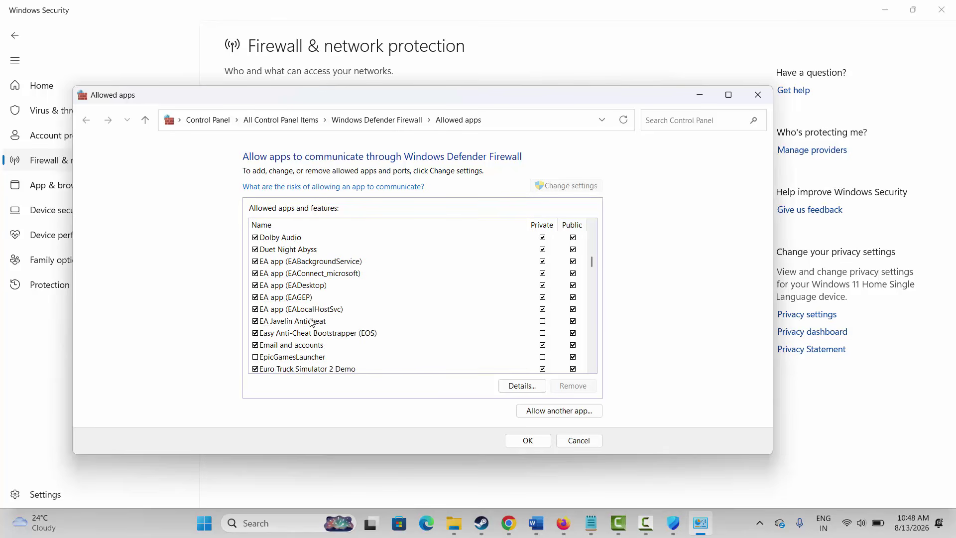
scroll(312, 322, down, 4)
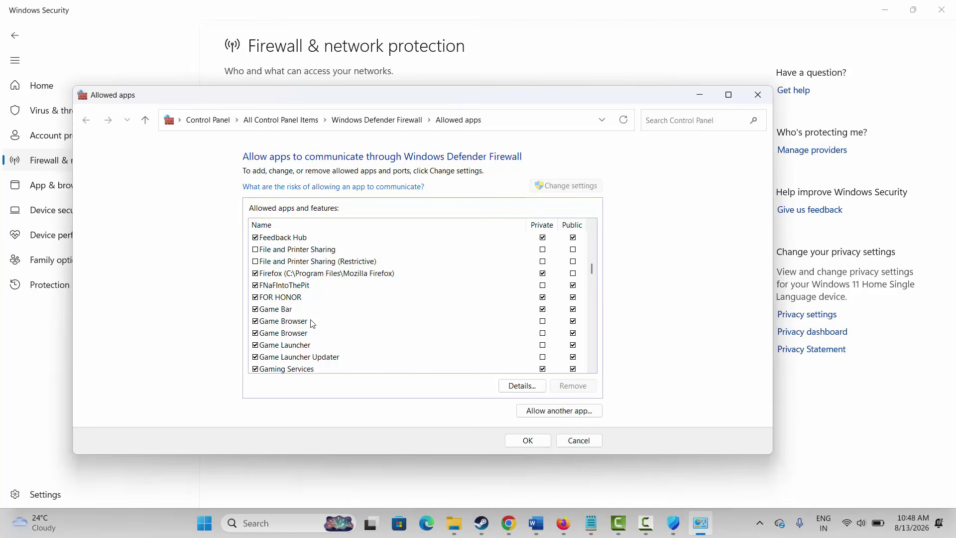
scroll(312, 322, down, 2)
click(311, 313)
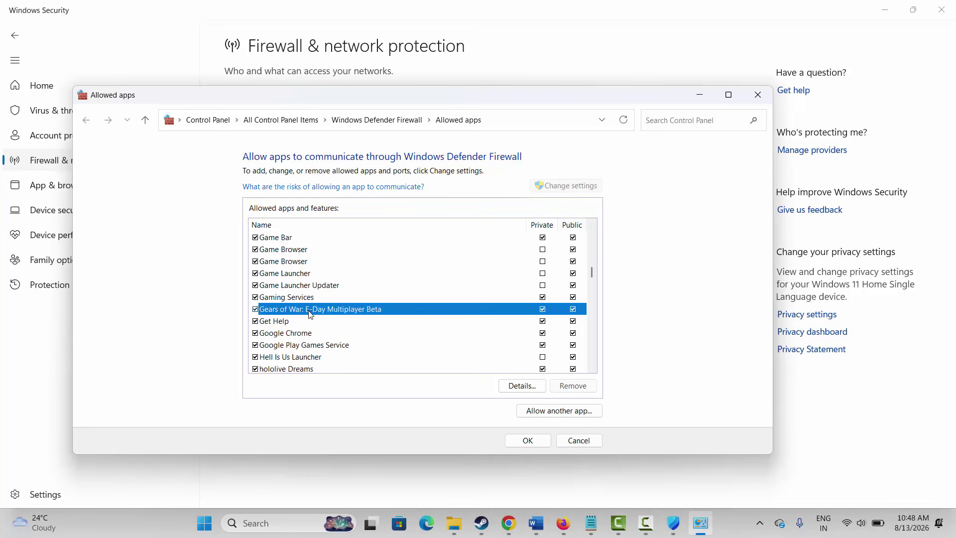
Step: Bring up the dialog for adding another allowed app, browse for a program file and cancel both dialogs
click(553, 412)
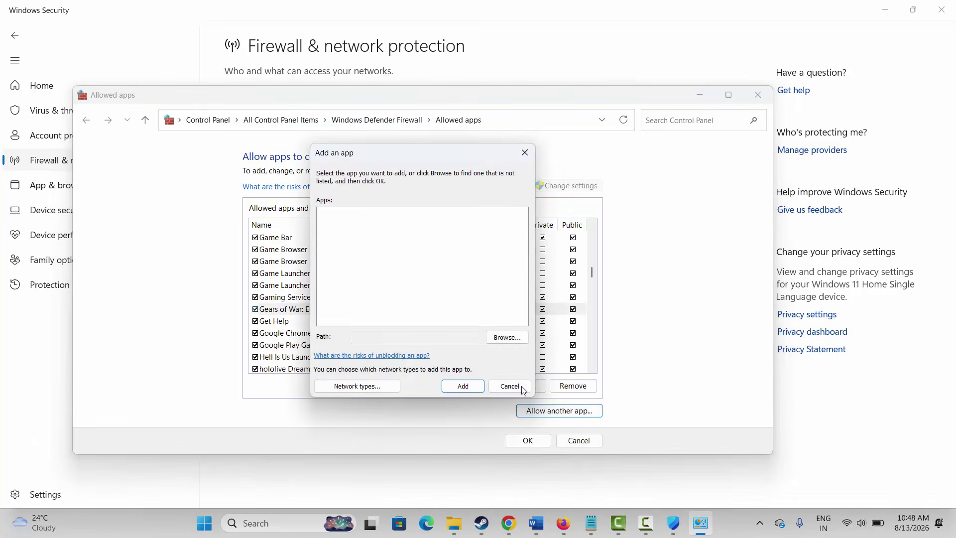
click(500, 340)
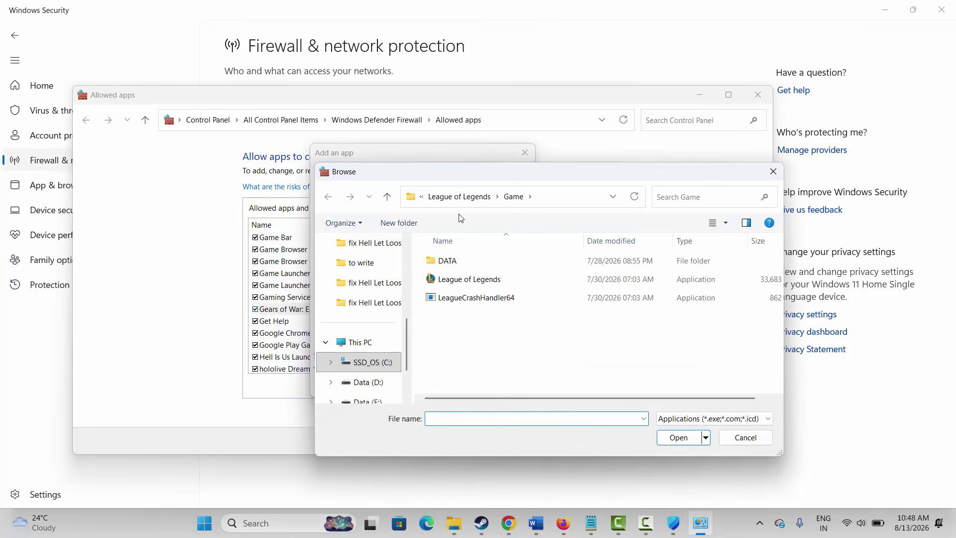
click(458, 199)
click(743, 437)
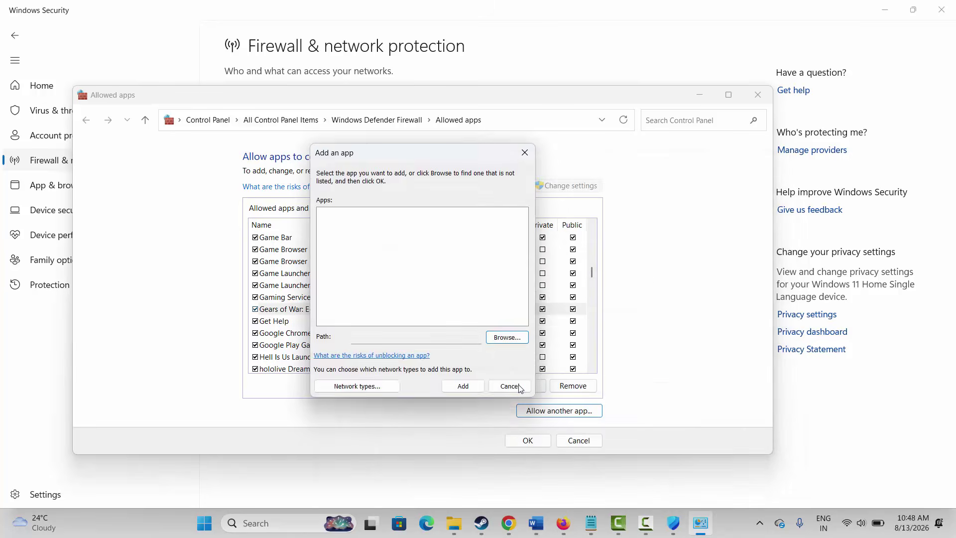
click(518, 386)
Step: Select the Gears of War: E-Day Multiplayer Beta entry again, cancel the allowed apps window and close Windows Security
click(309, 314)
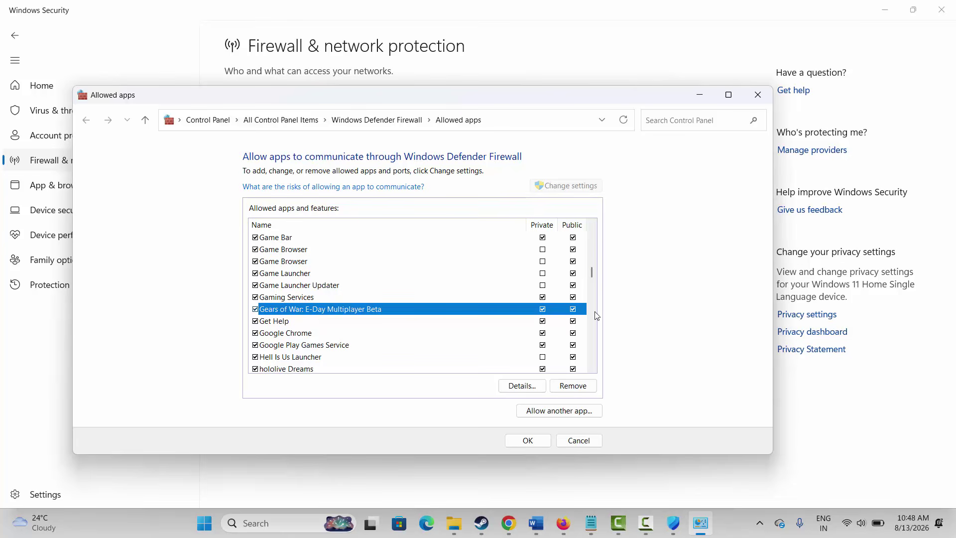
click(586, 441)
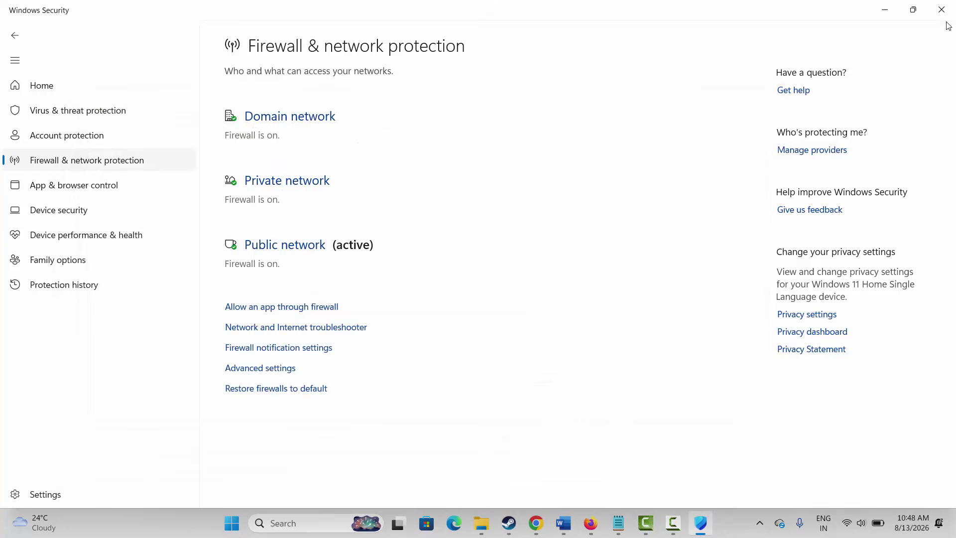
click(941, 9)
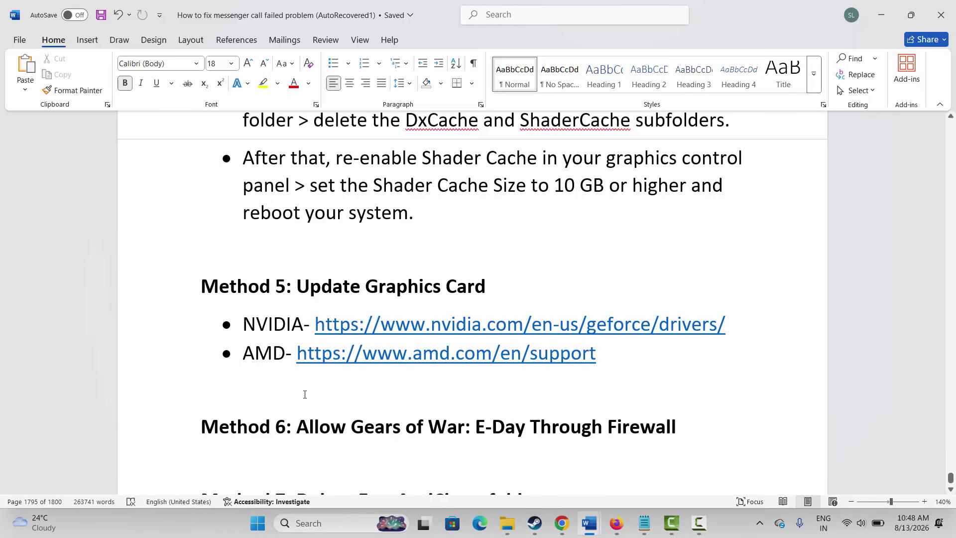
Step: Read the Method 7 instructions in Word on deleting the EasyAntiCheat folder and verifying the game files
scroll(304, 395, down, 2)
scroll(299, 391, down, 1)
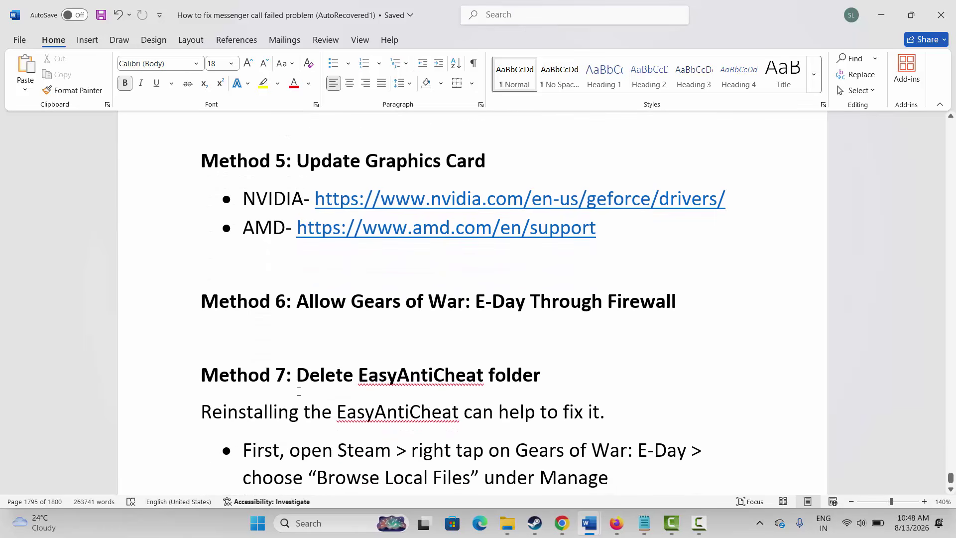
scroll(299, 391, down, 3)
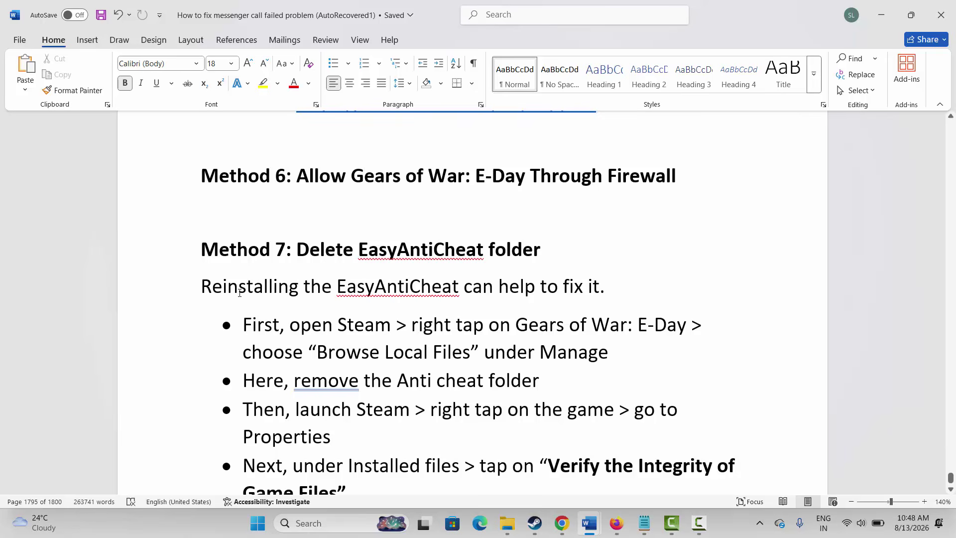
drag(240, 293, 458, 294)
click(394, 353)
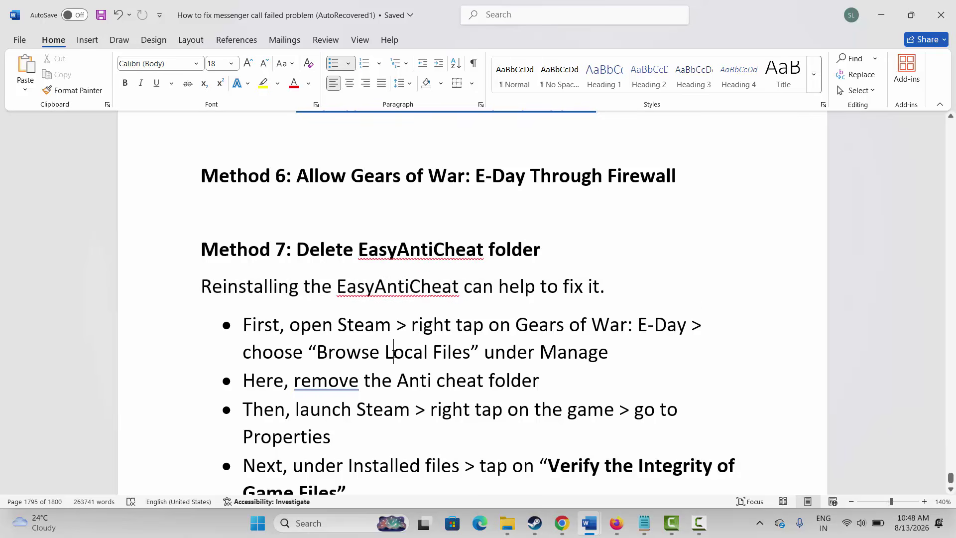
scroll(394, 355, down, 2)
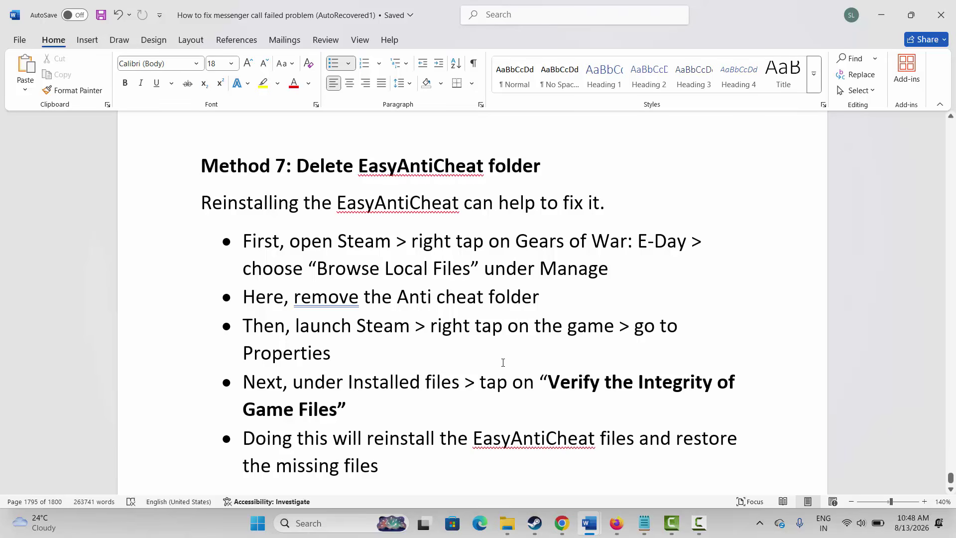
Step: Switch to Steam and open the local files folder of Gears of War: E-Day Multiplayer Beta
click(535, 522)
right_click(97, 234)
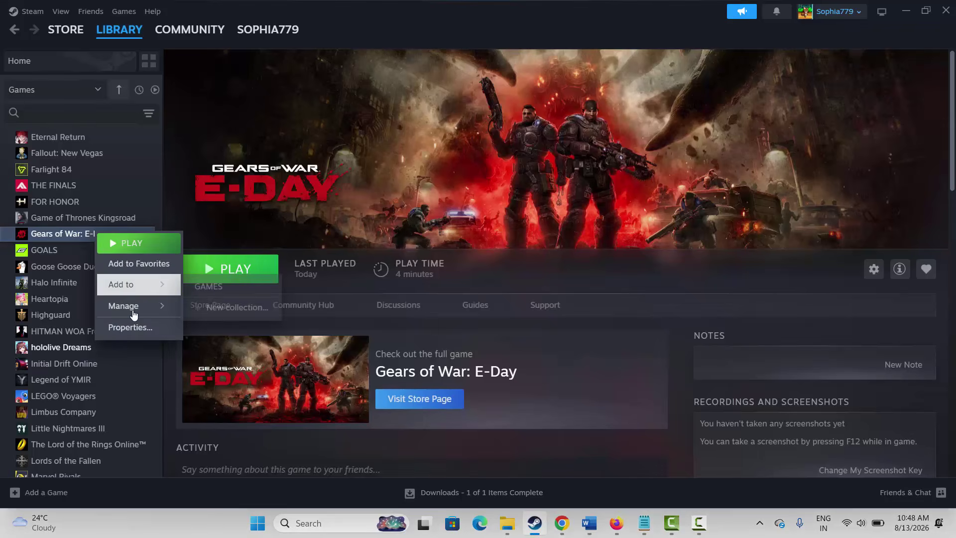
mouse_move(122, 305)
click(221, 326)
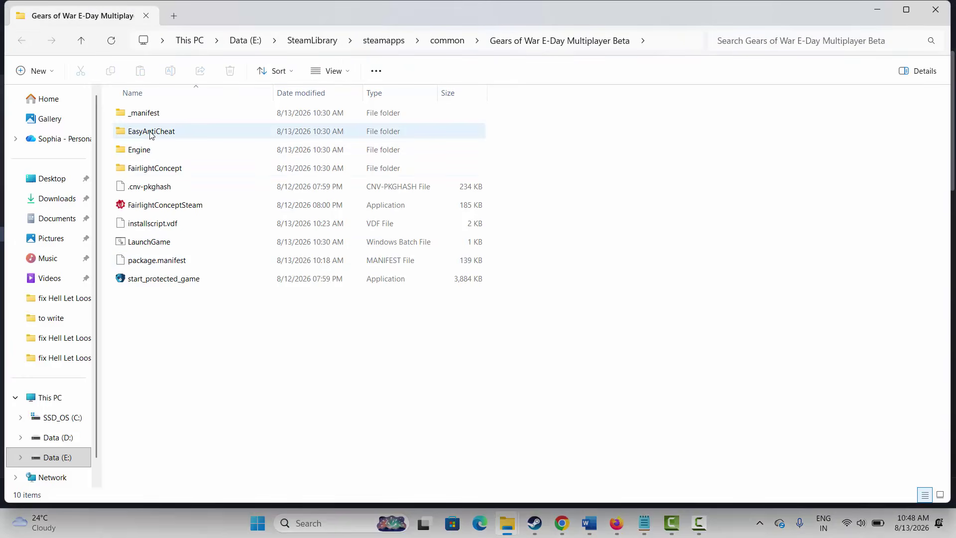
Step: Select the EasyAntiCheat folder, bring up its available actions and dismiss them without deleting the folder
click(150, 133)
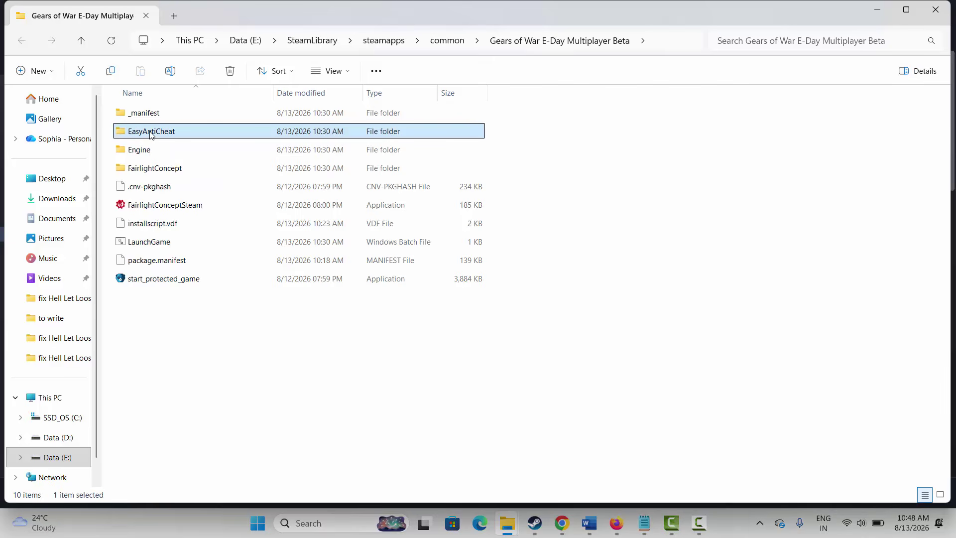
right_click(151, 135)
click(291, 147)
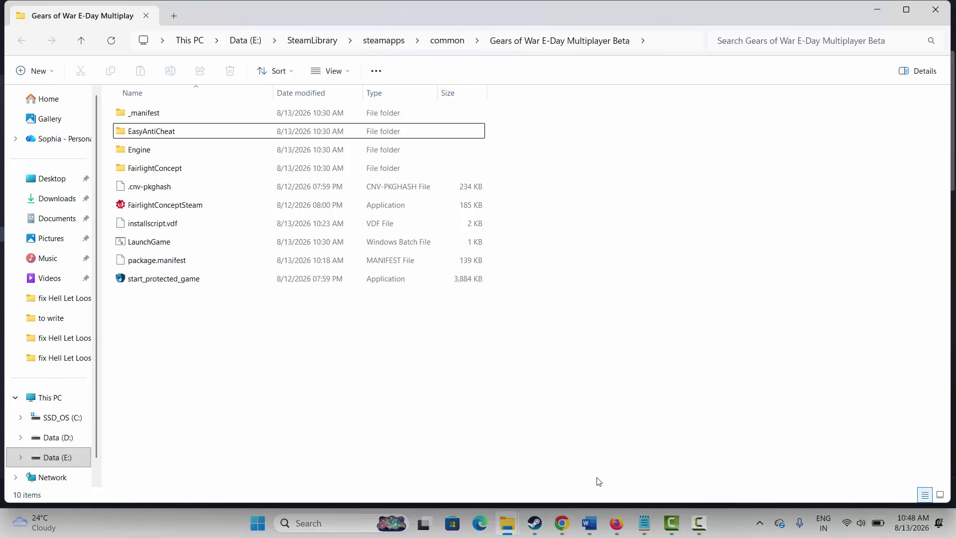
Step: Return to Steam, view the file verification option in the Installed Files properties of Gears of War: E-Day Multiplayer Beta and close the properties
click(540, 526)
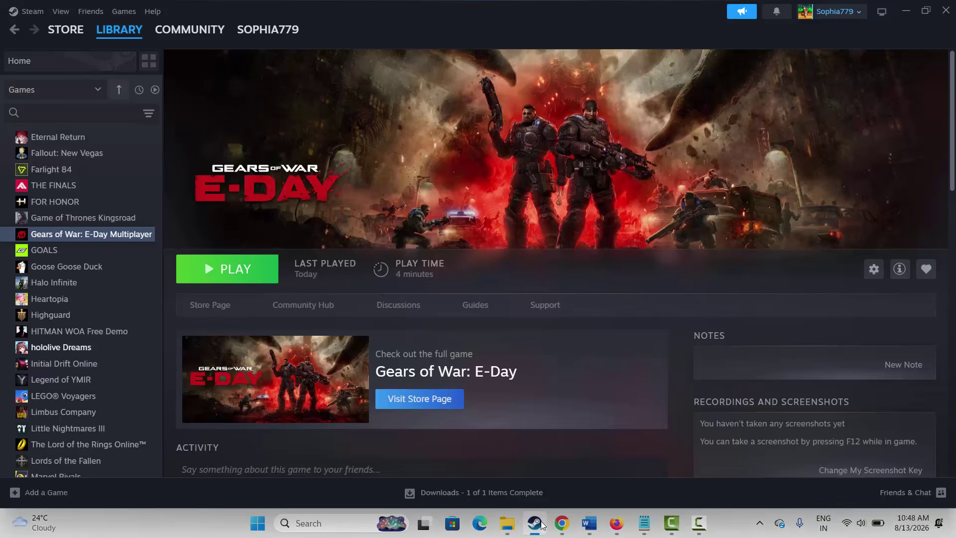
right_click(90, 237)
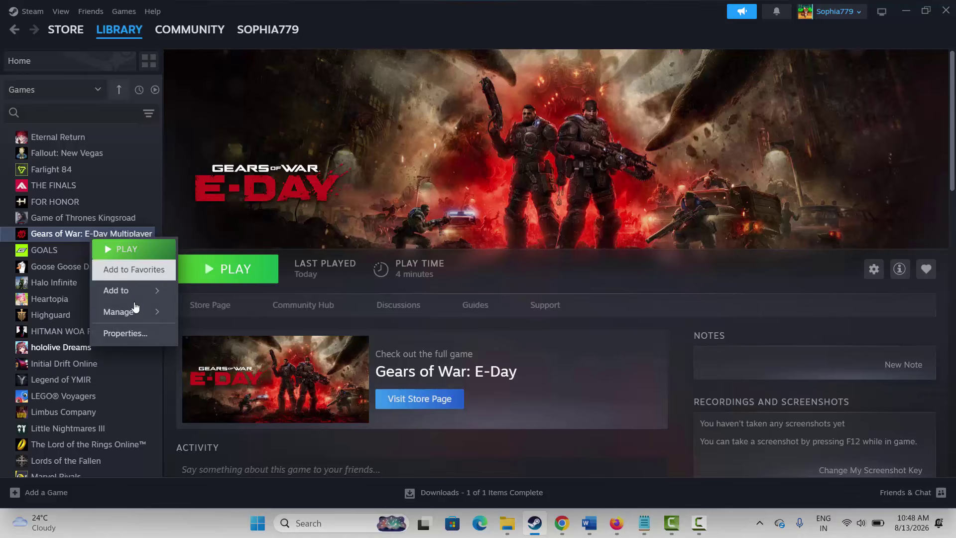
click(125, 333)
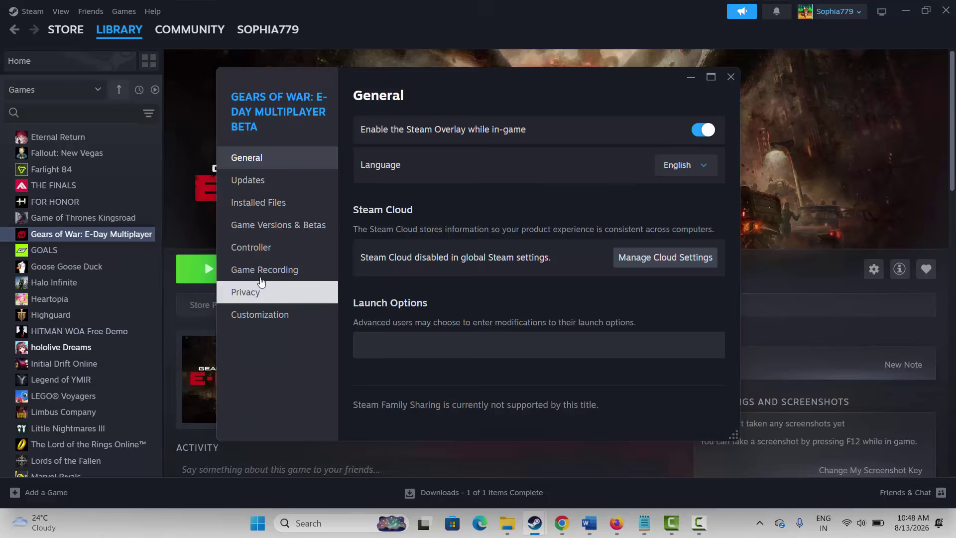
click(269, 203)
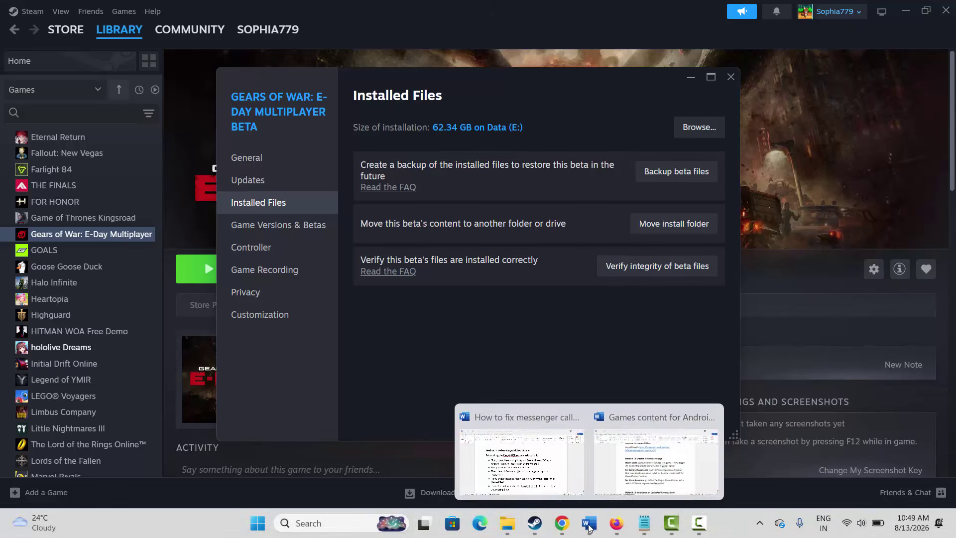
click(730, 76)
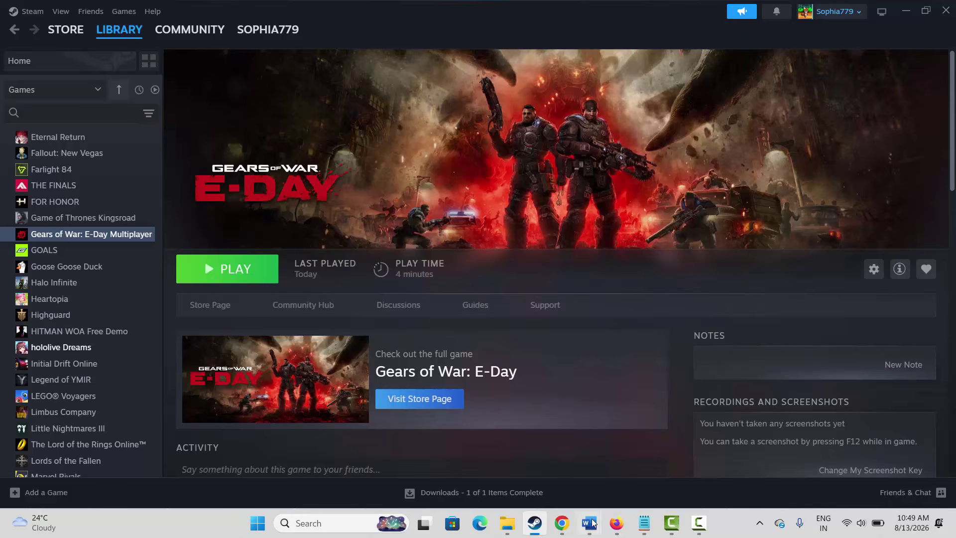
Step: Return to the Word document, review the end of Method 7 and read the Method 8 launch option values
mouse_move(589, 522)
click(519, 466)
click(393, 410)
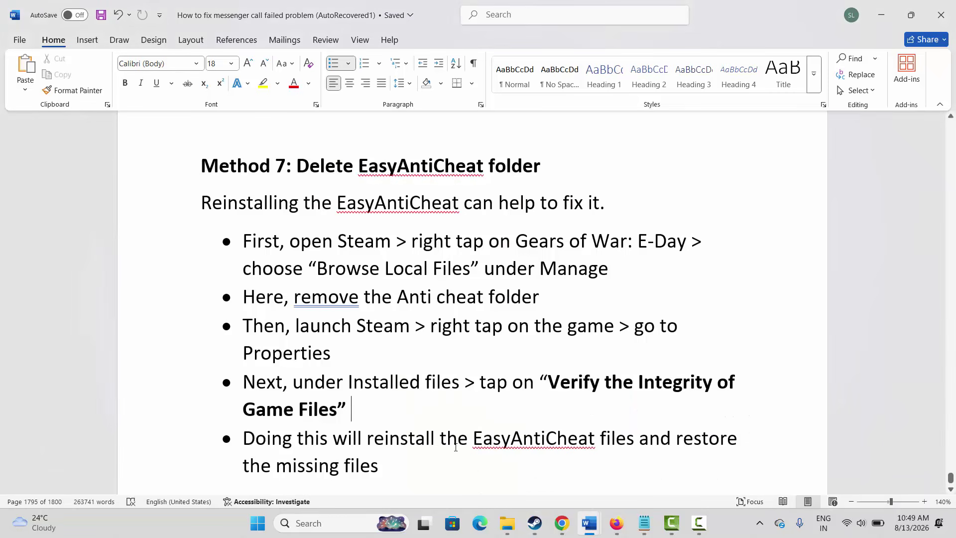
drag(440, 439, 637, 438)
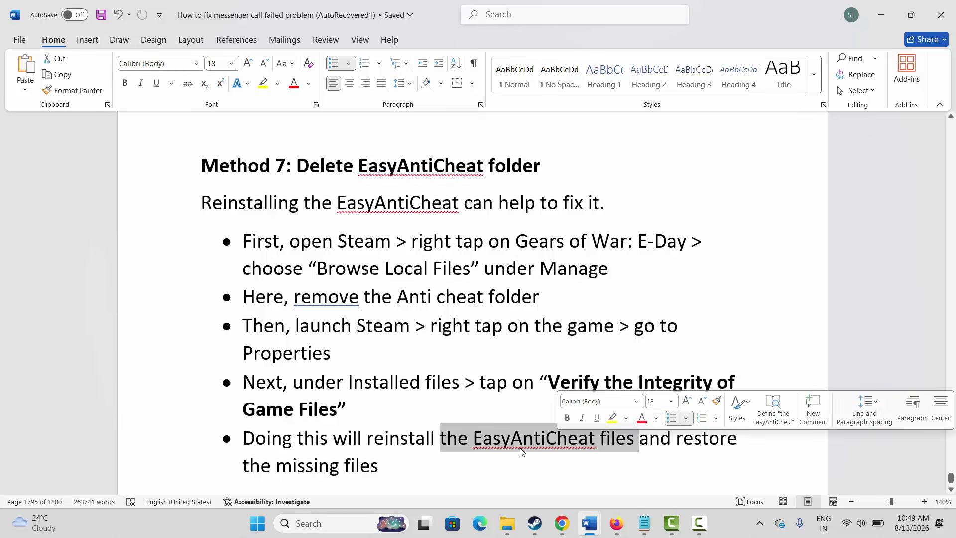
click(318, 466)
scroll(348, 413, down, 1)
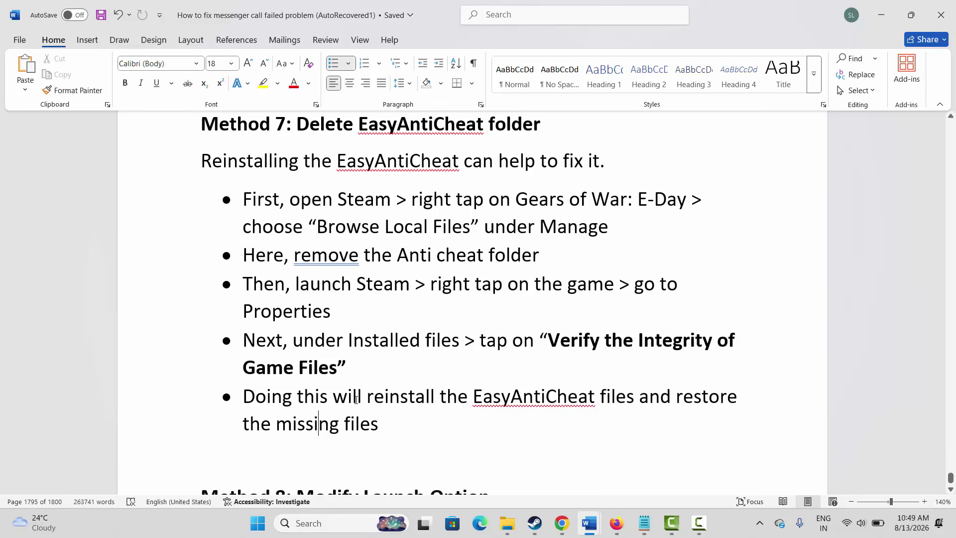
scroll(356, 398, down, 2)
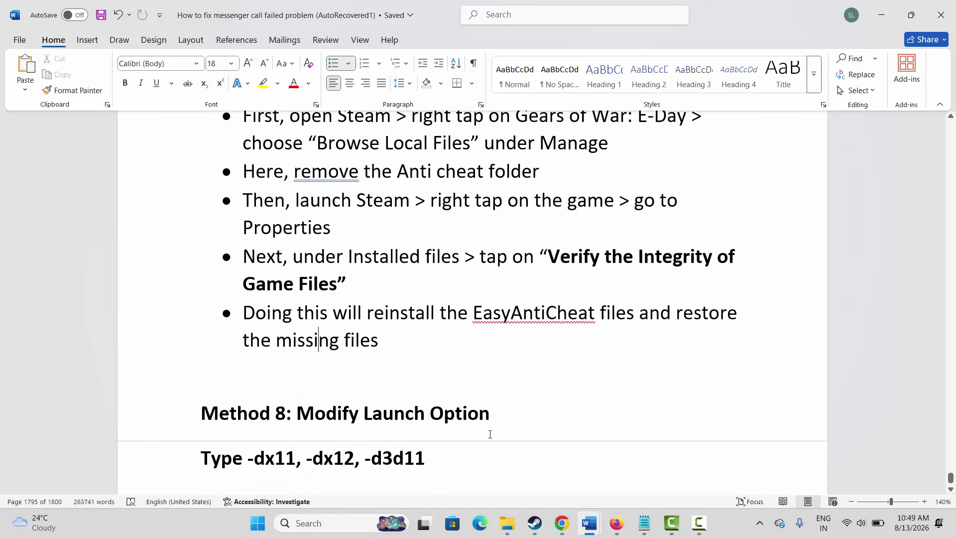
Step: Open the Steam properties of Gears of War: E-Day Multiplayer Beta and enter the launch option -dx11, changing it to -dx12
click(534, 523)
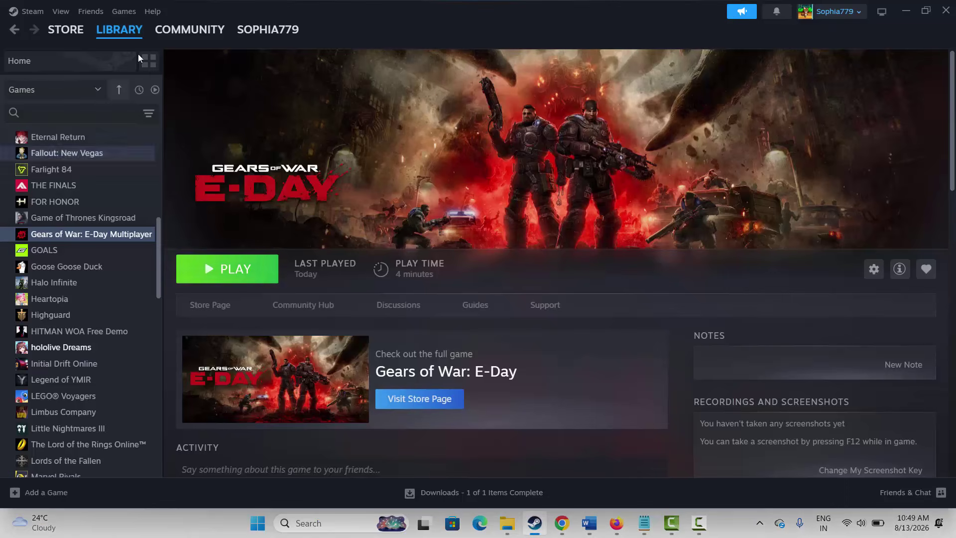
right_click(91, 234)
click(136, 328)
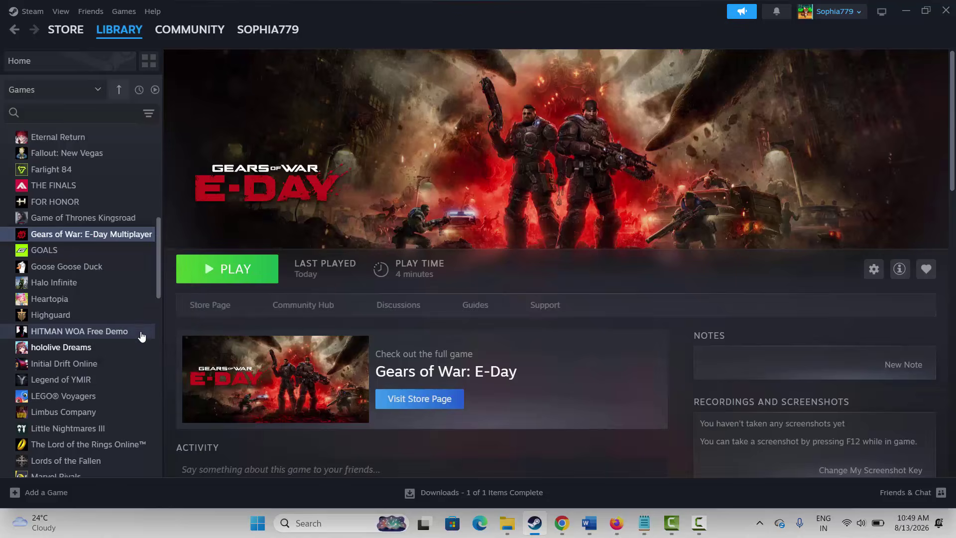
click(380, 344)
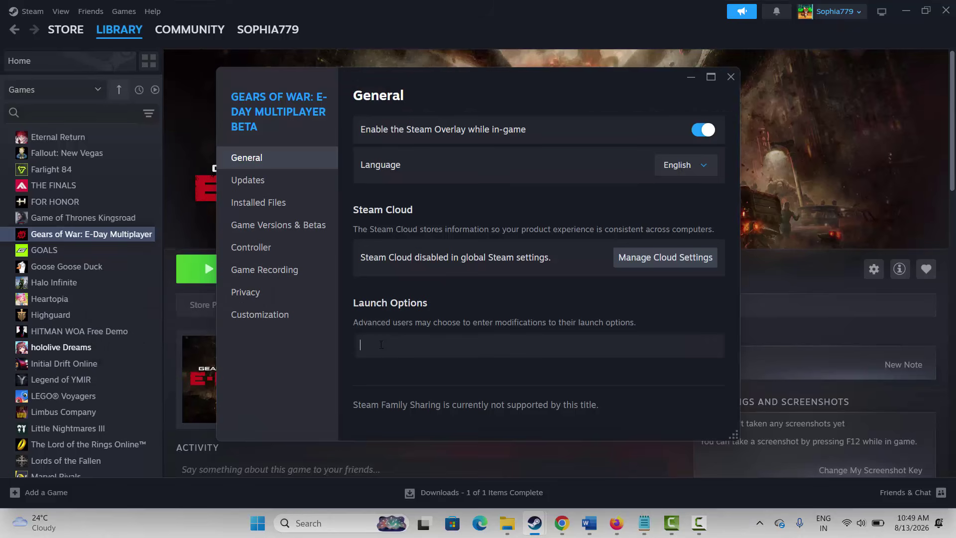
text(-dx11)
key(BackSpace)
text(2)
Step: Replace the launch option with -d3d11, delete the entry and close the properties window
key(BackSpace)
key(BackSpace)
text(3d11)
key(BackSpace)
key(BackSpace)
key(BackSpace)
click(730, 77)
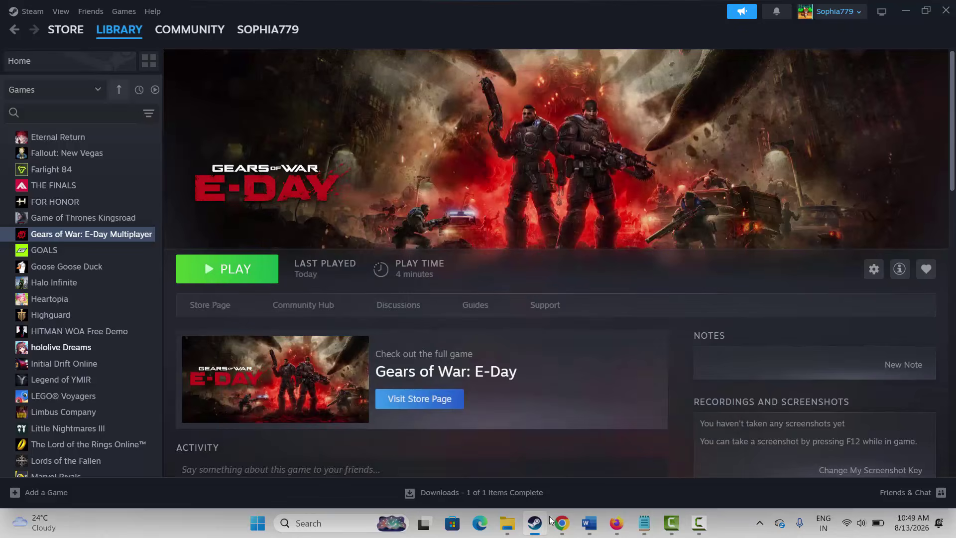
Step: Read Method 9 in the Word document and open the local user's folder under Users on drive C in File Explorer
click(589, 523)
scroll(276, 340, down, 2)
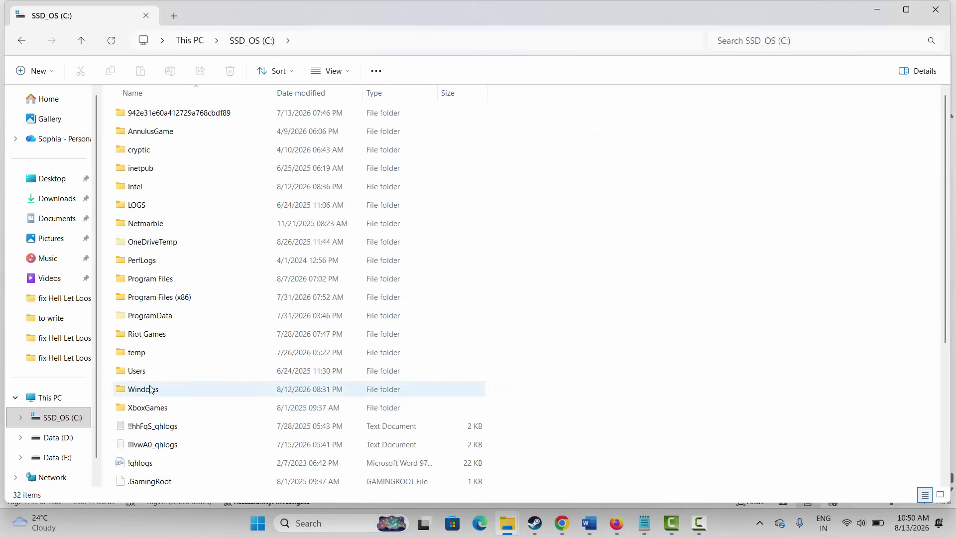
double_click(138, 370)
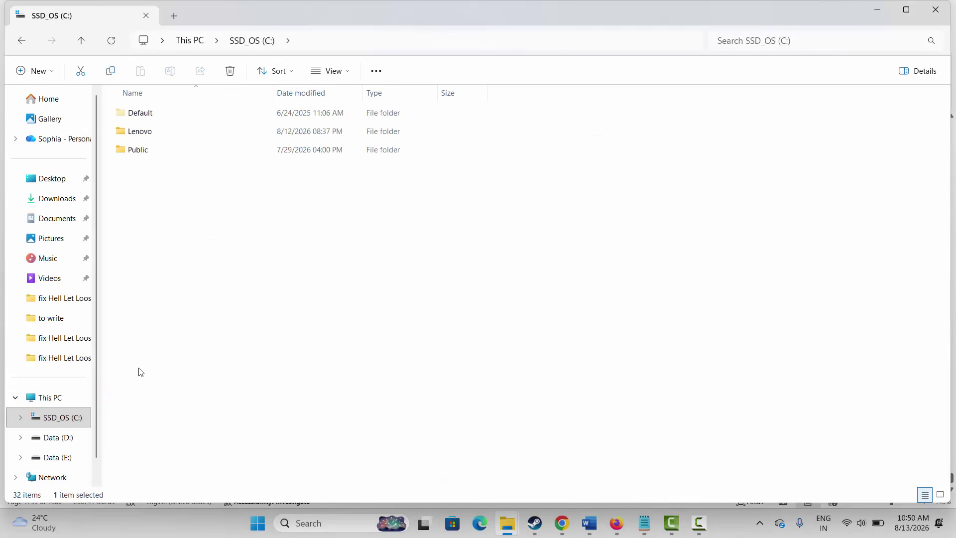
click(149, 133)
double_click(149, 132)
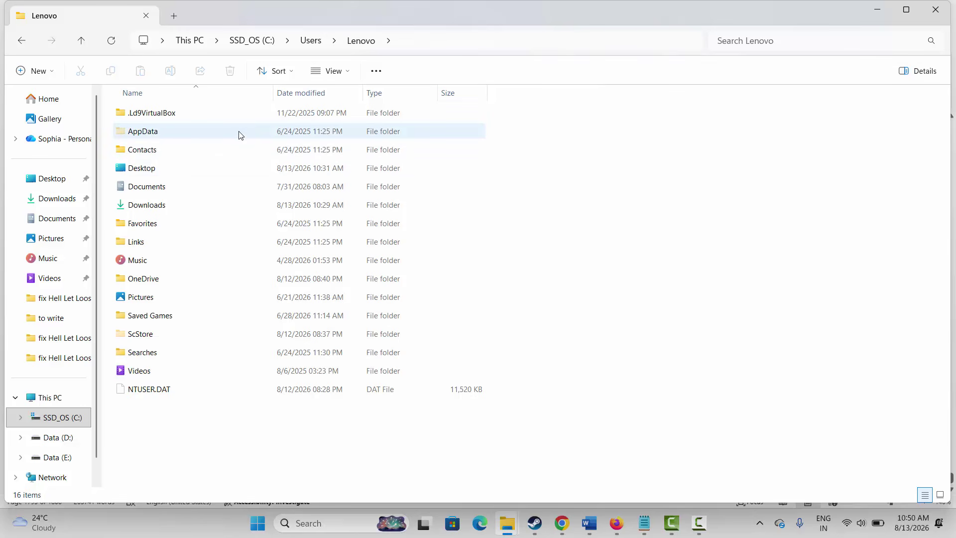
Step: Check the Hidden items display option in the user folder and open AppData > Local
click(348, 73)
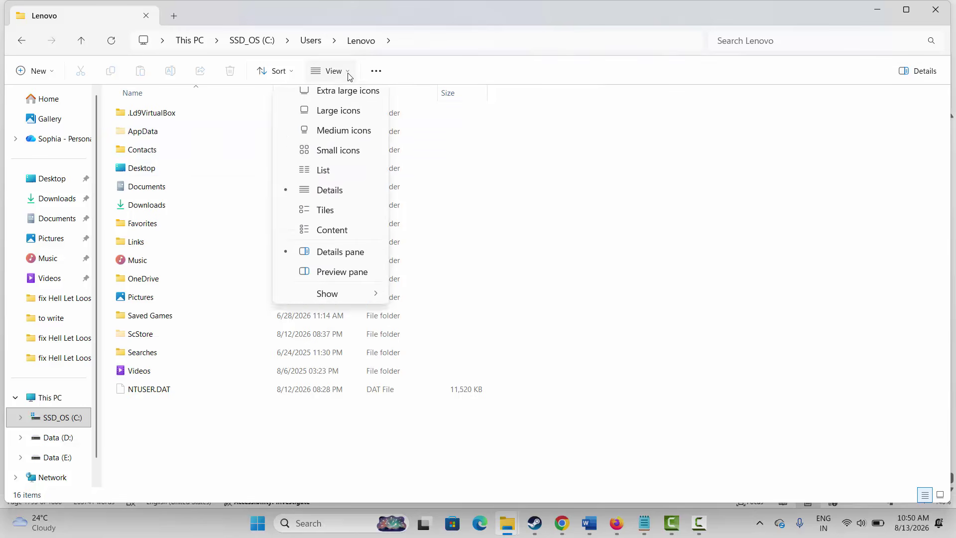
mouse_move(344, 306)
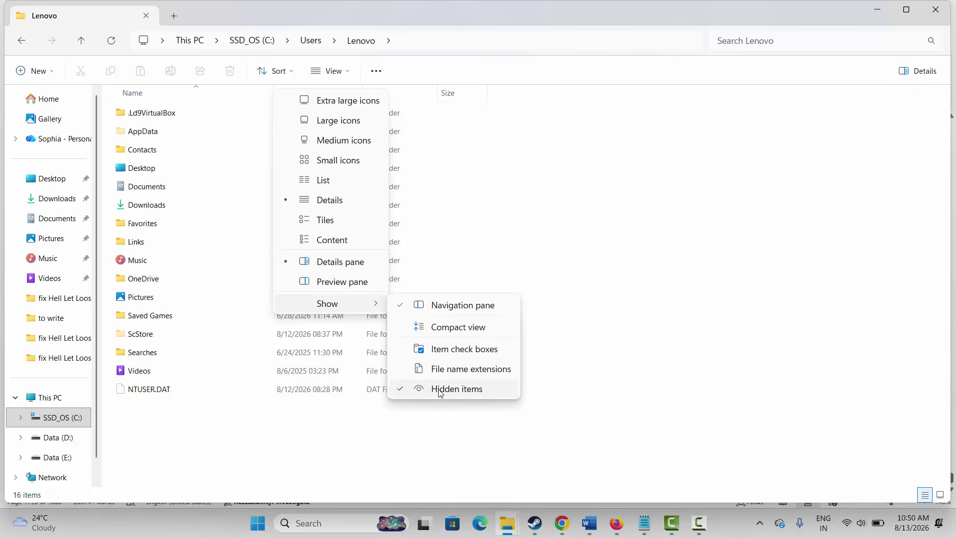
click(495, 235)
double_click(140, 132)
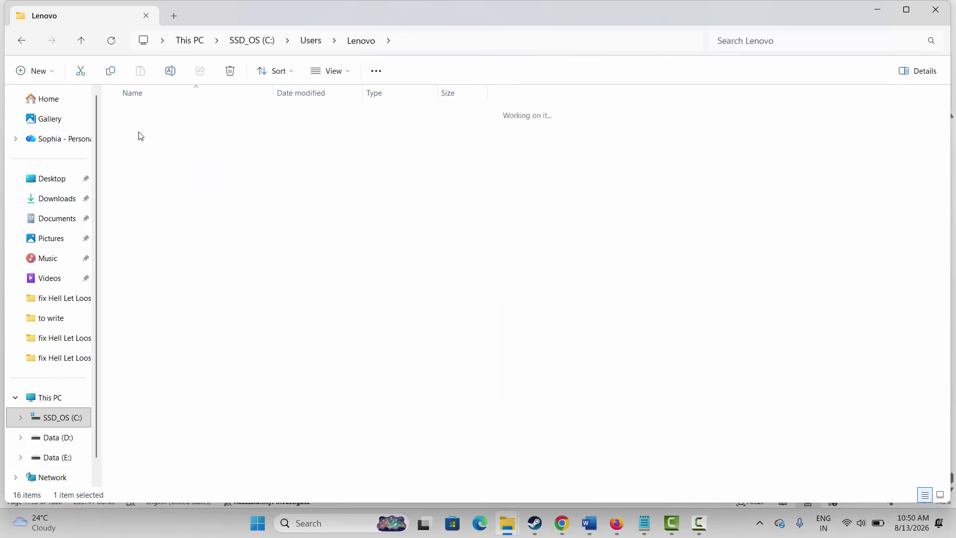
double_click(140, 118)
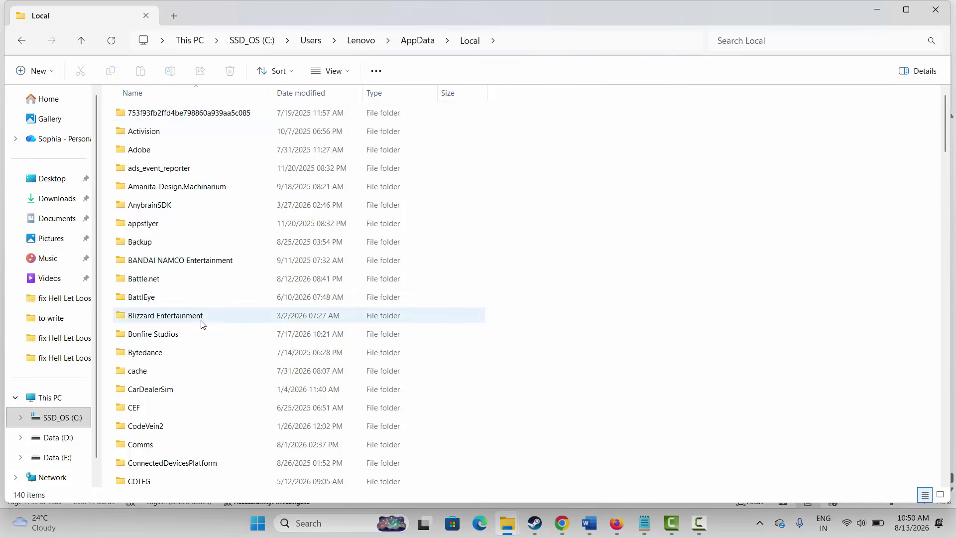
Step: Open the FairlightConcept folder in Local, view the available actions for its Saved folder and dismiss them without deleting it
scroll(193, 341, down, 4)
scroll(194, 347, down, 3)
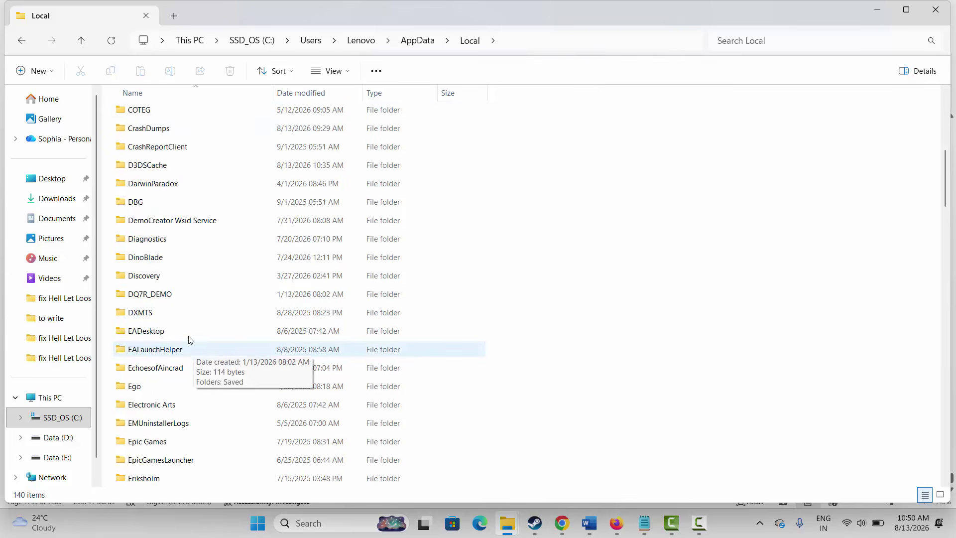
scroll(166, 385, down, 3)
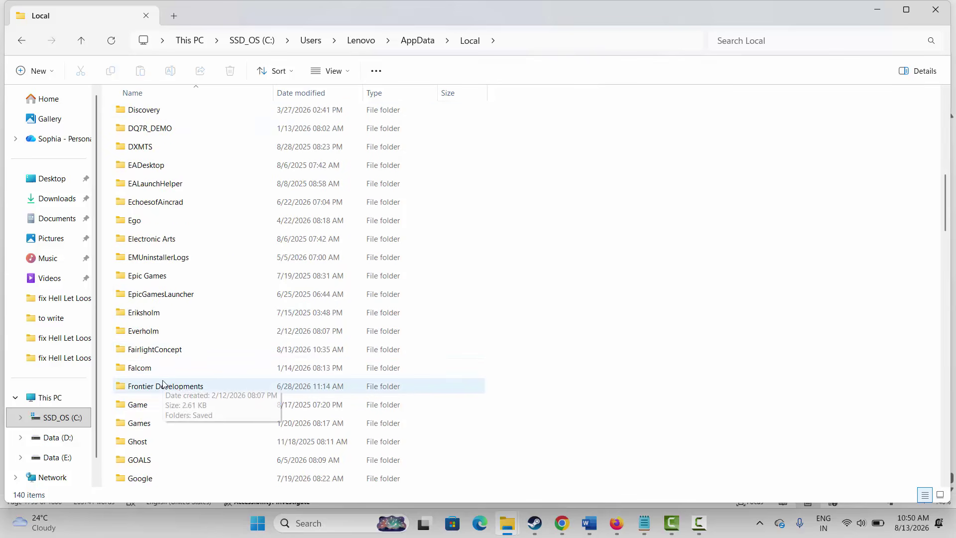
double_click(151, 352)
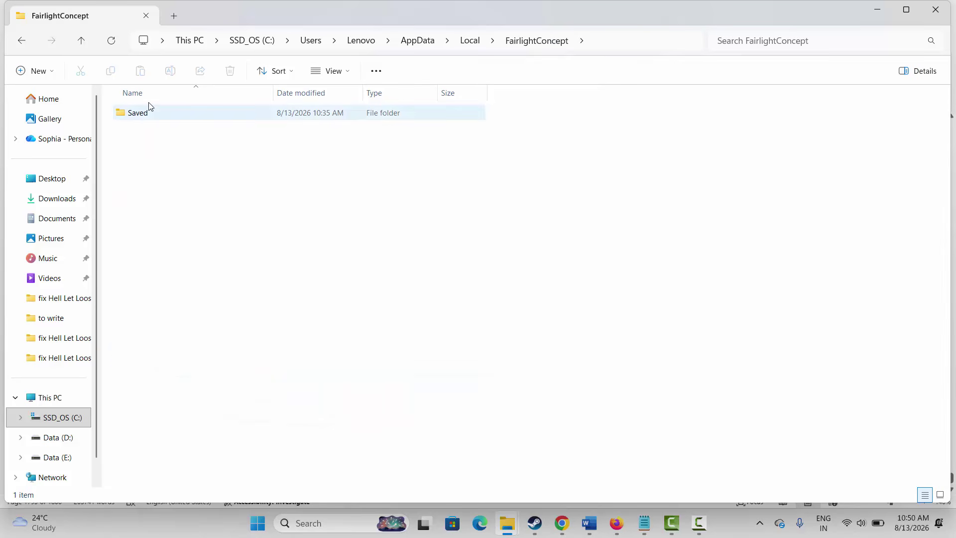
click(143, 116)
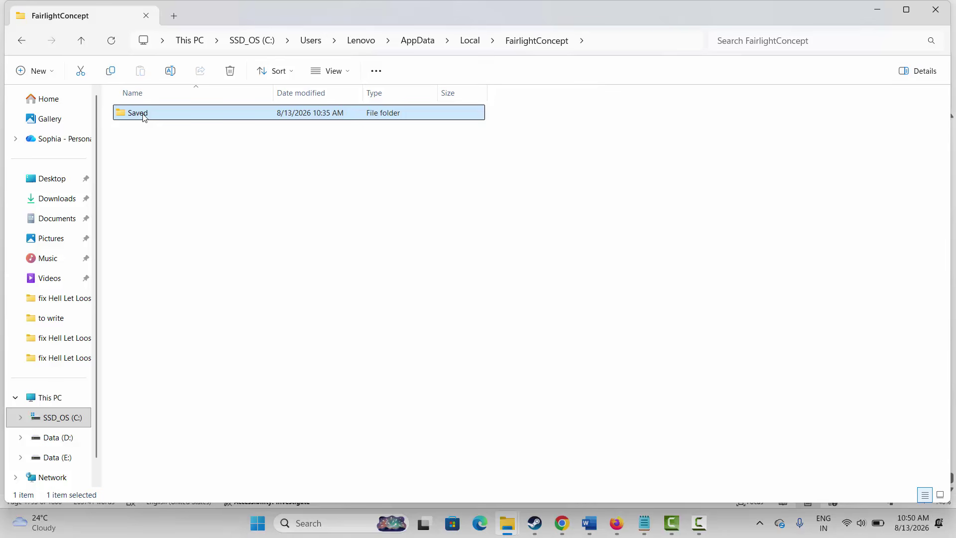
right_click(143, 116)
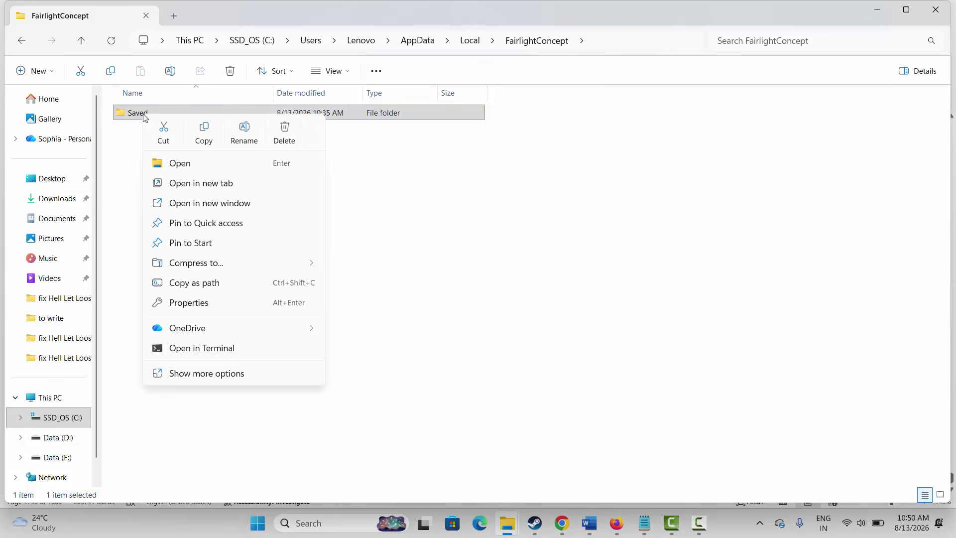
click(411, 185)
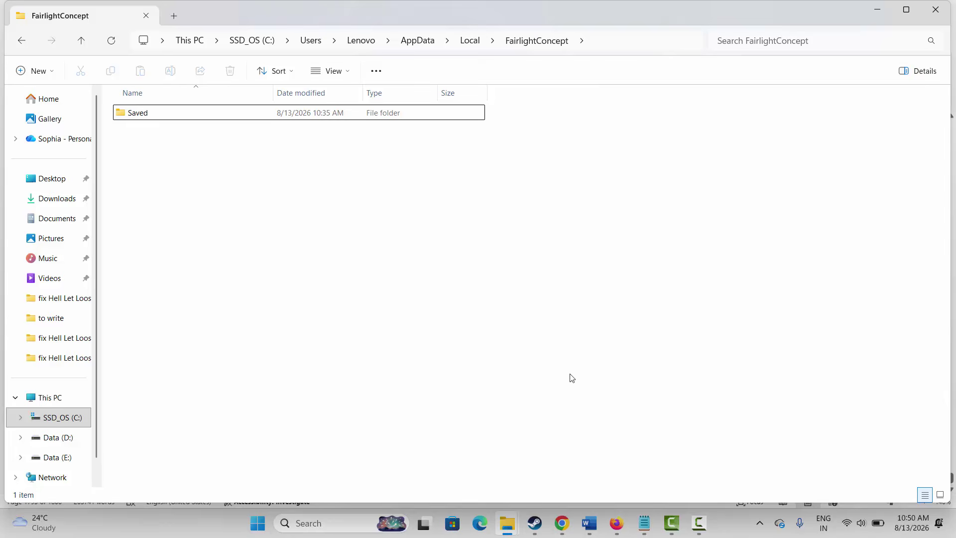
Step: Return to the Word document and review Method 9 and the Method 10 instructions for disabling in-game overlays
click(588, 523)
click(525, 467)
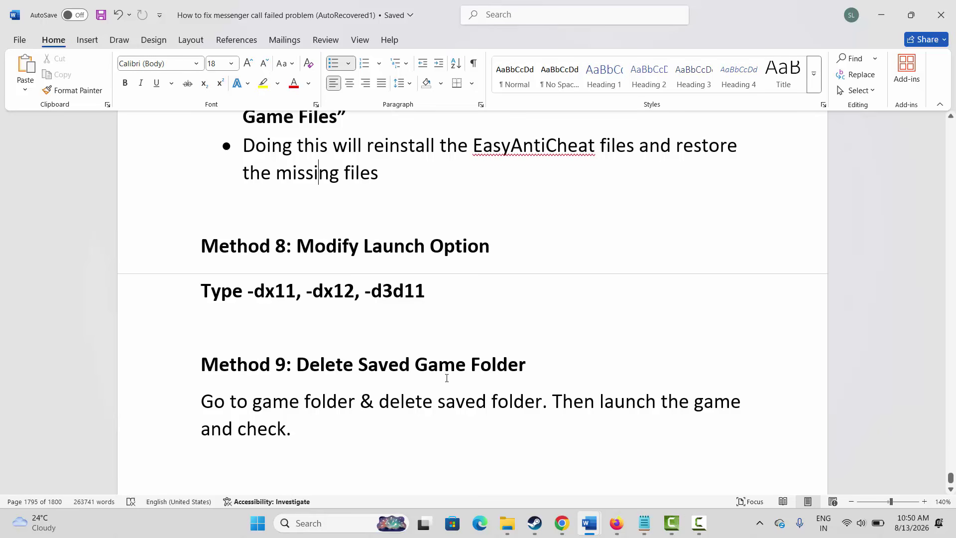
scroll(436, 367, down, 5)
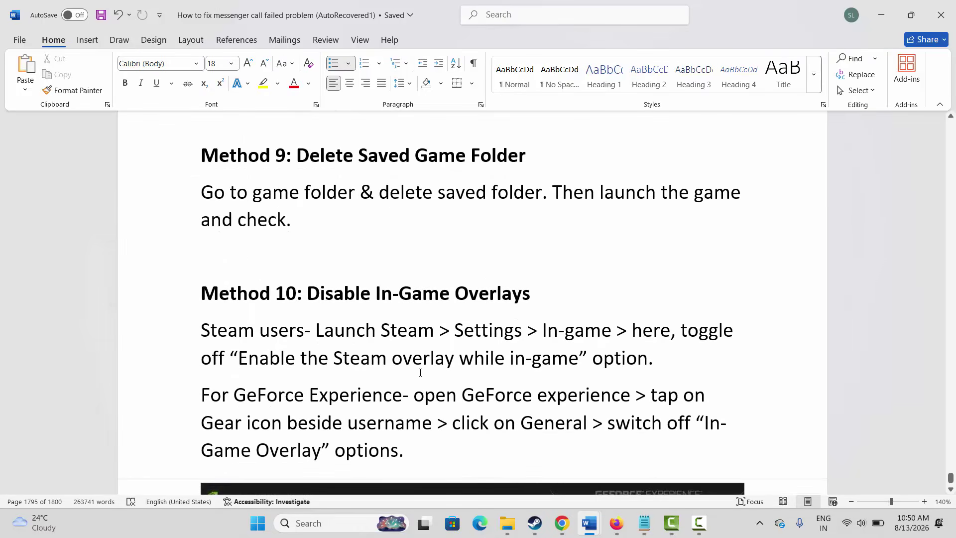
Step: In Steam, turn off the Steam Overlay while in-game for Gears of War: E-Day Multiplayer Beta and close its properties
click(534, 523)
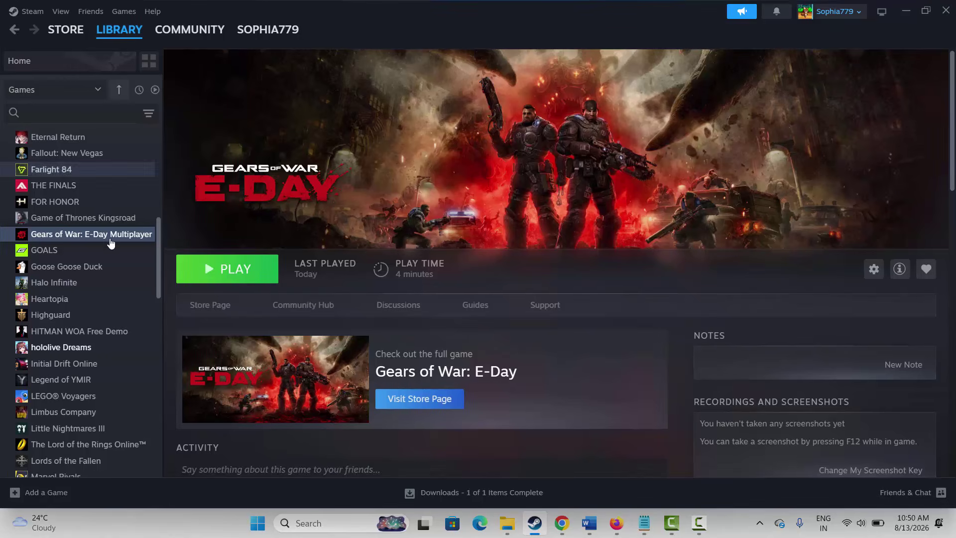
right_click(84, 237)
click(141, 332)
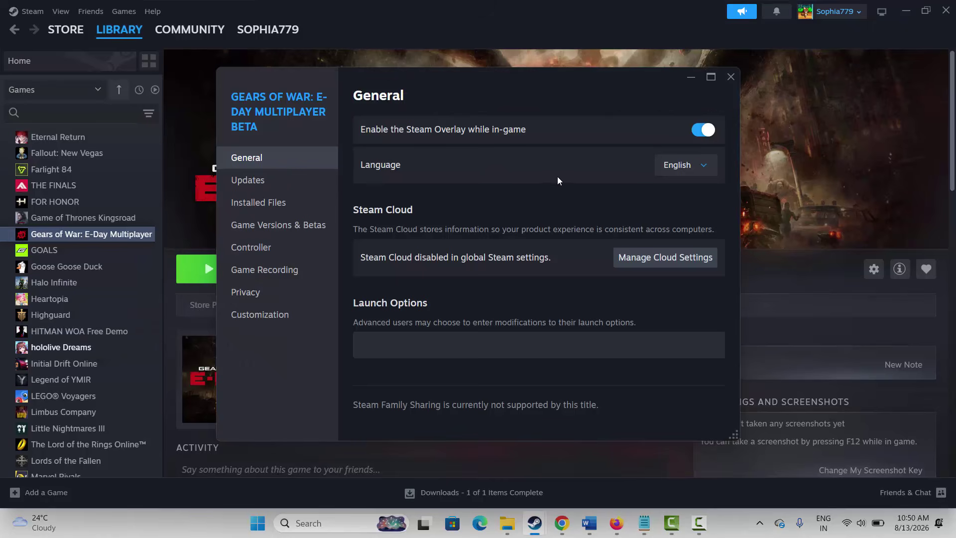
click(702, 135)
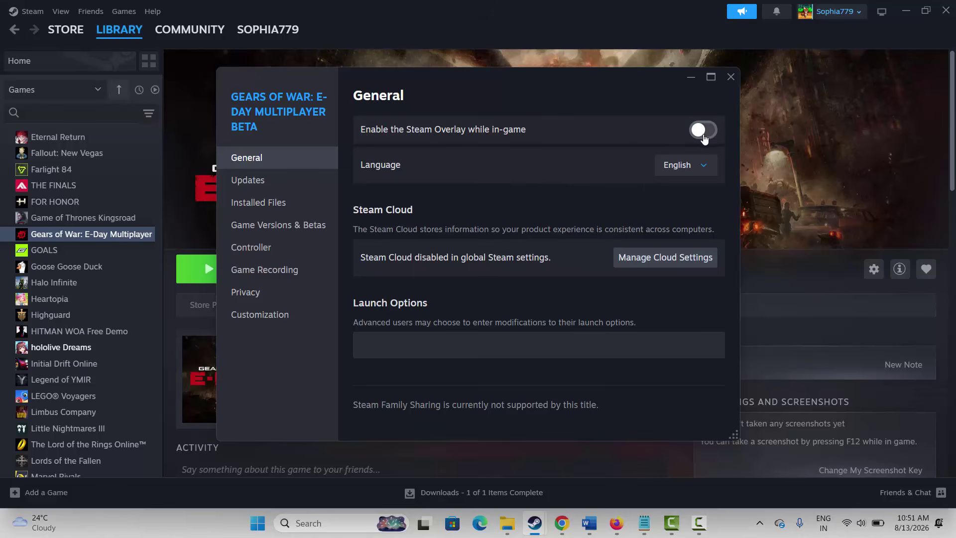
click(730, 78)
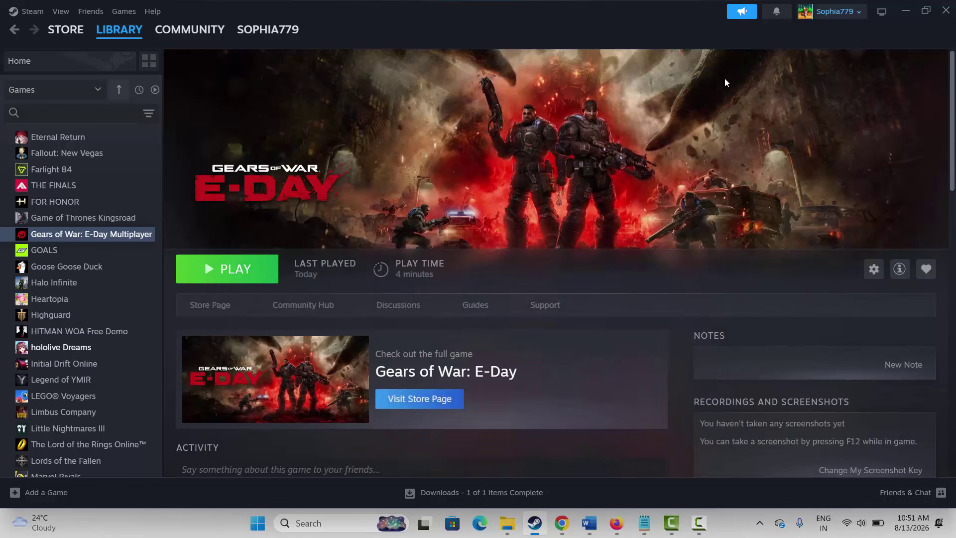
Step: Return to the Word document and review the Method 10 instructions and screenshots for disabling the GeForce Experience and Discord overlays
click(535, 522)
scroll(223, 362, down, 1)
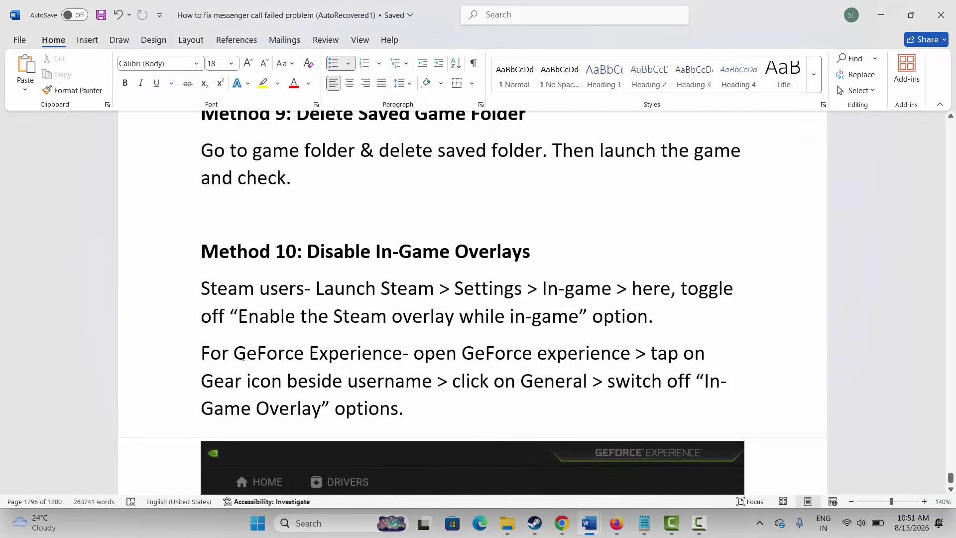
drag(201, 354, 363, 355)
click(359, 382)
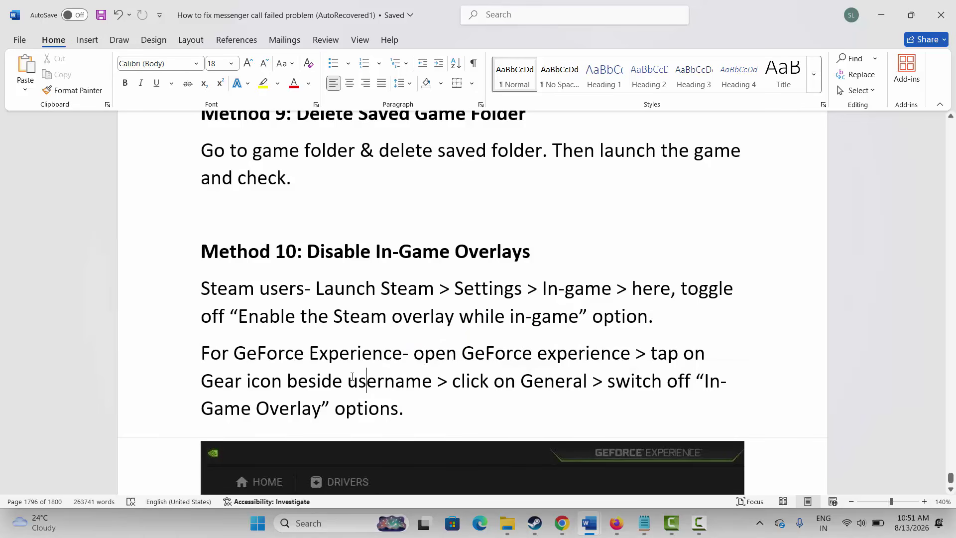
scroll(266, 387, down, 6)
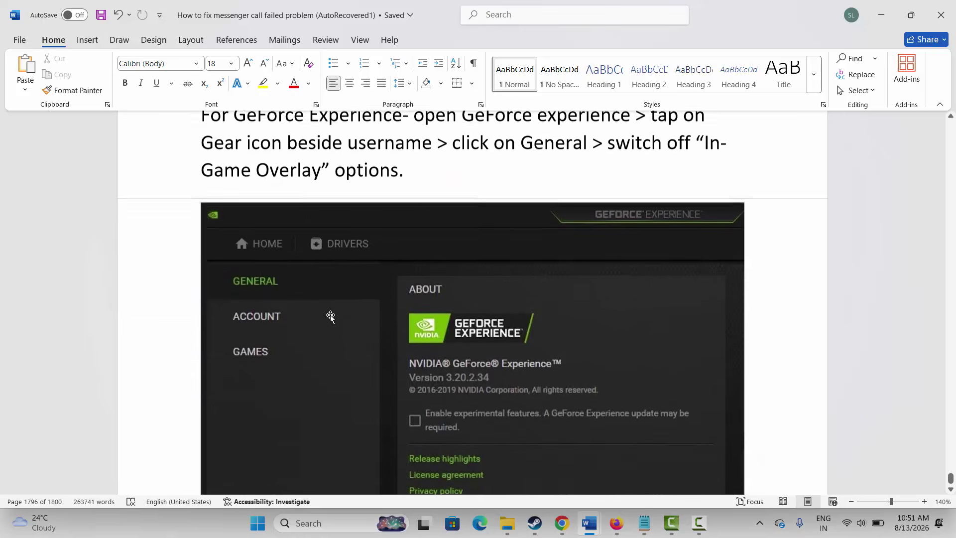
scroll(330, 315, down, 2)
scroll(330, 316, down, 10)
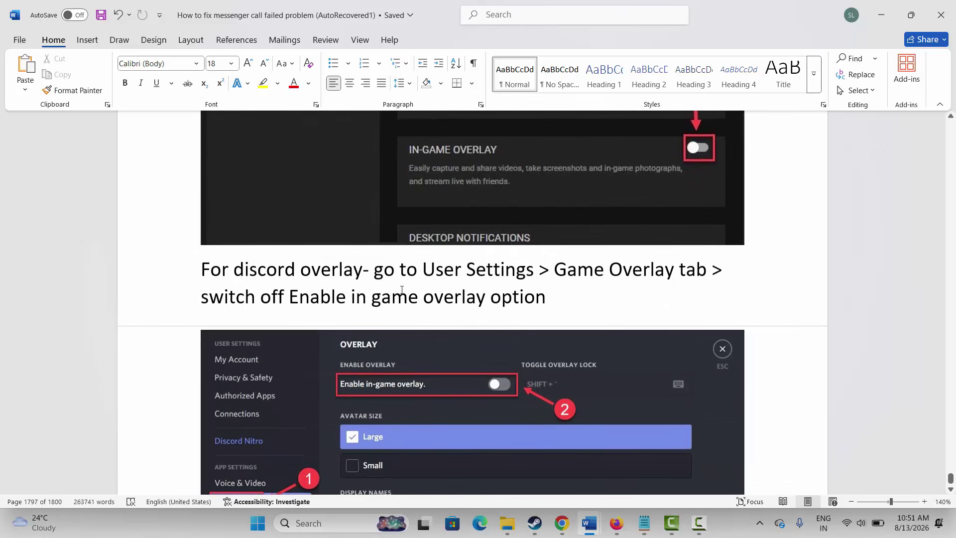
scroll(410, 293, down, 3)
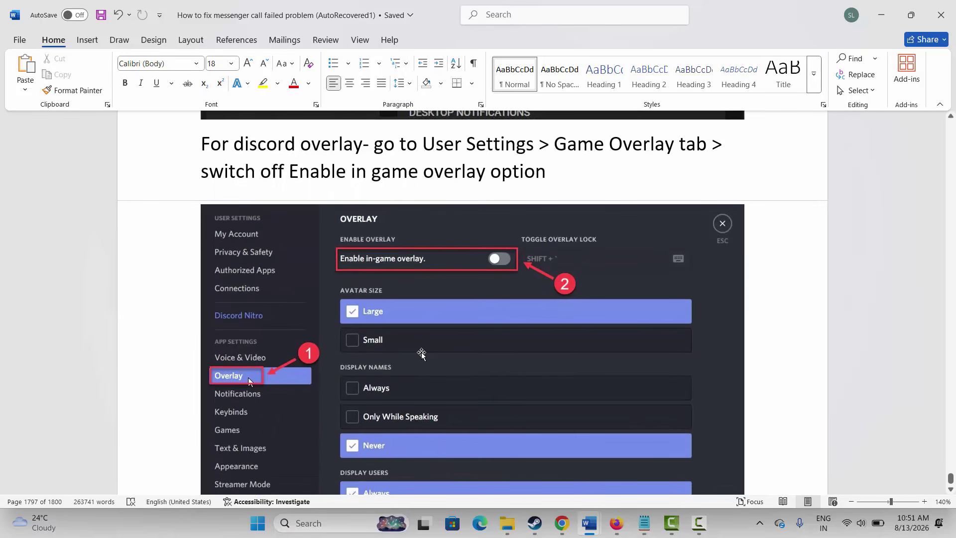
scroll(432, 344, down, 7)
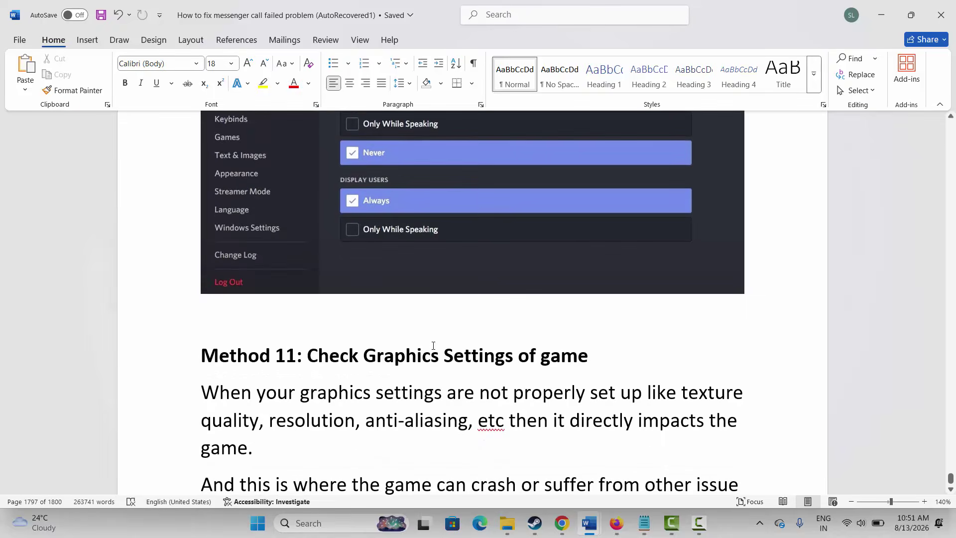
Step: Read Method 11 on checking the game's graphics settings and continue to the Method 12 heading
scroll(433, 345, down, 1)
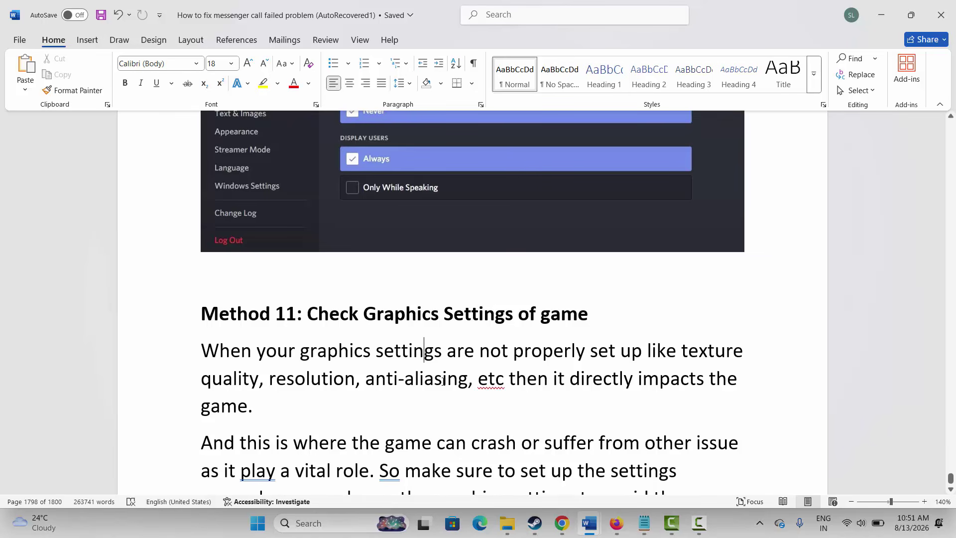
scroll(428, 353, down, 2)
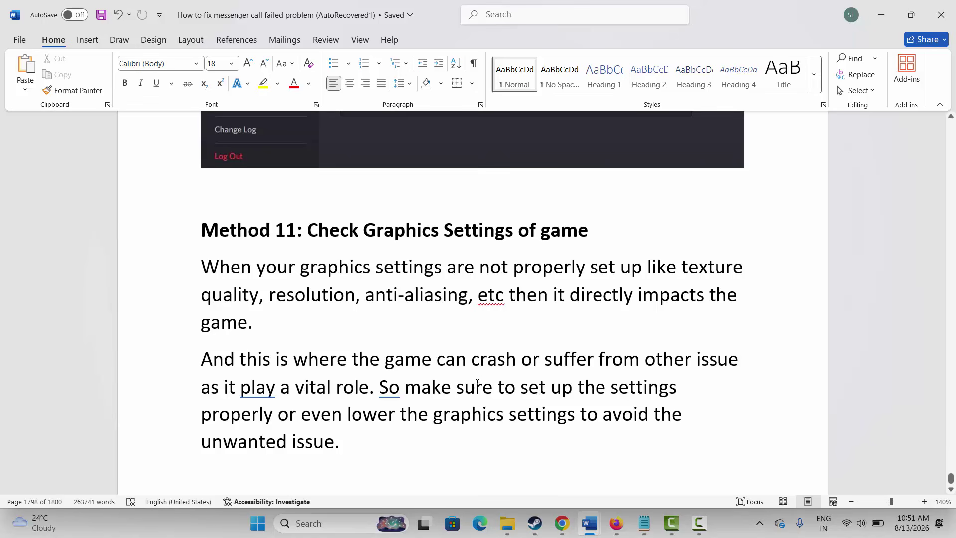
scroll(477, 383, down, 3)
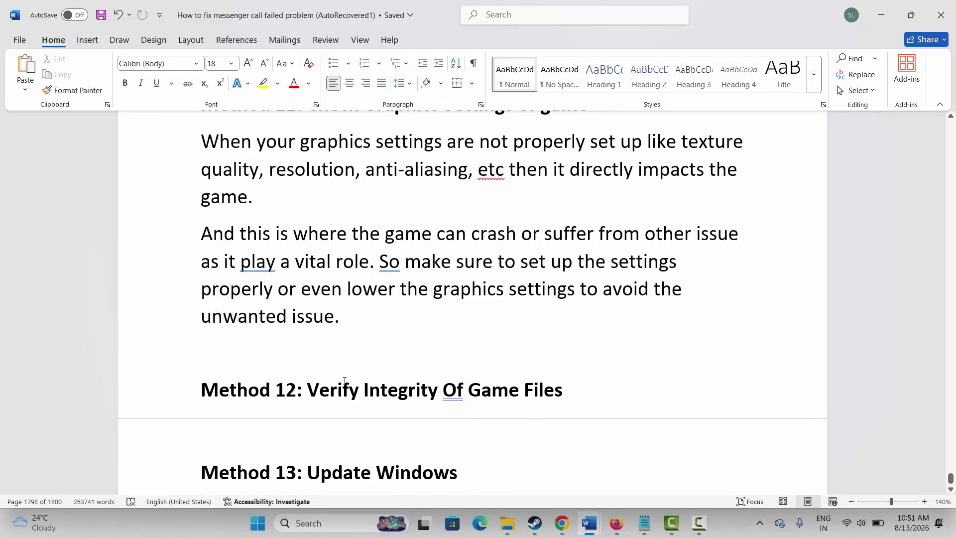
Step: In Steam, view the beta file verification option in the Installed Files properties of Gears of War: E-Day Multiplayer Beta and close the properties
click(535, 522)
right_click(99, 236)
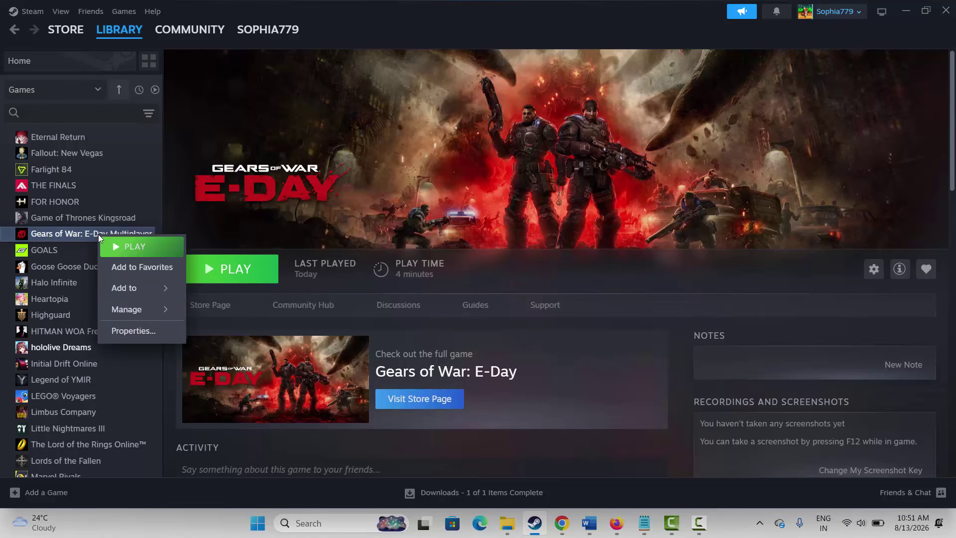
click(139, 331)
click(258, 202)
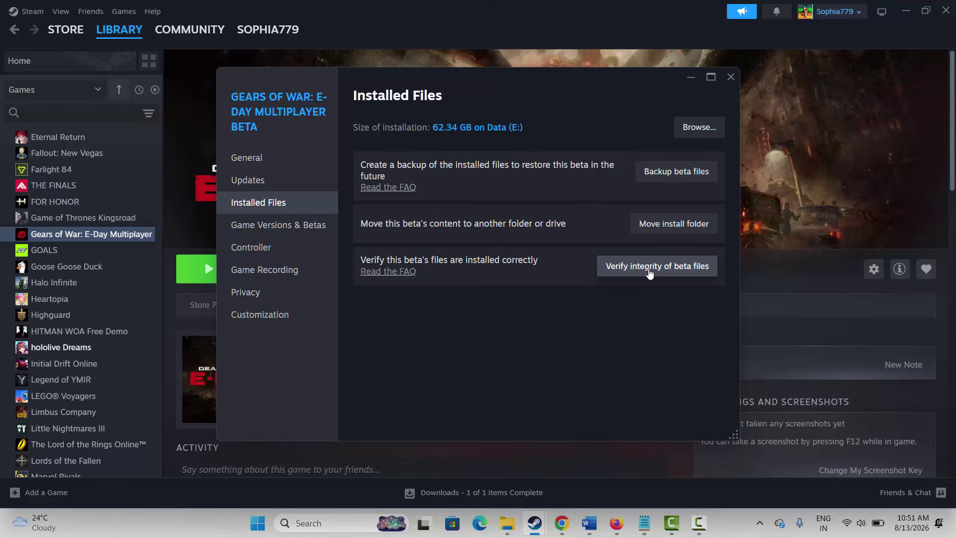
click(729, 78)
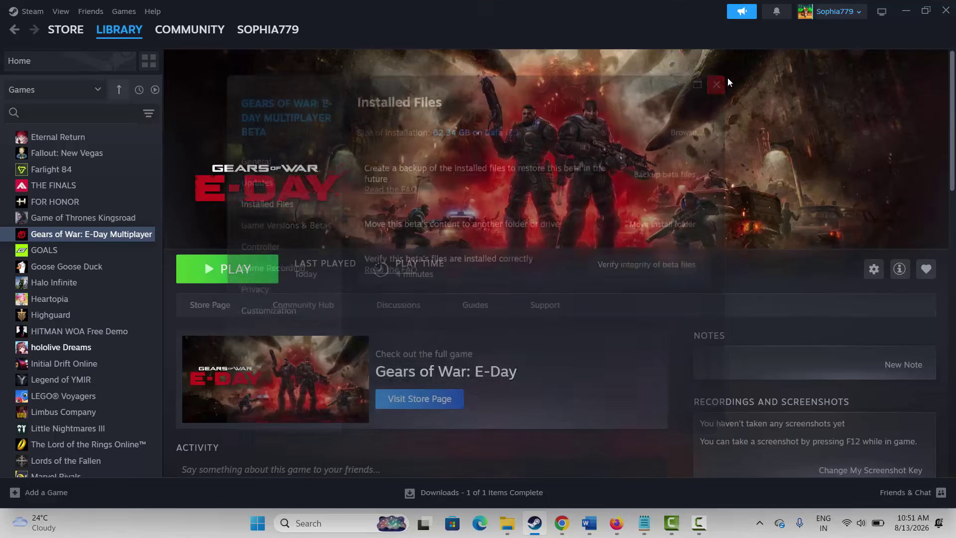
Step: Return to the Word document for Method 13, open Windows Update in Settings and check for updates
click(534, 523)
scroll(335, 410, down, 3)
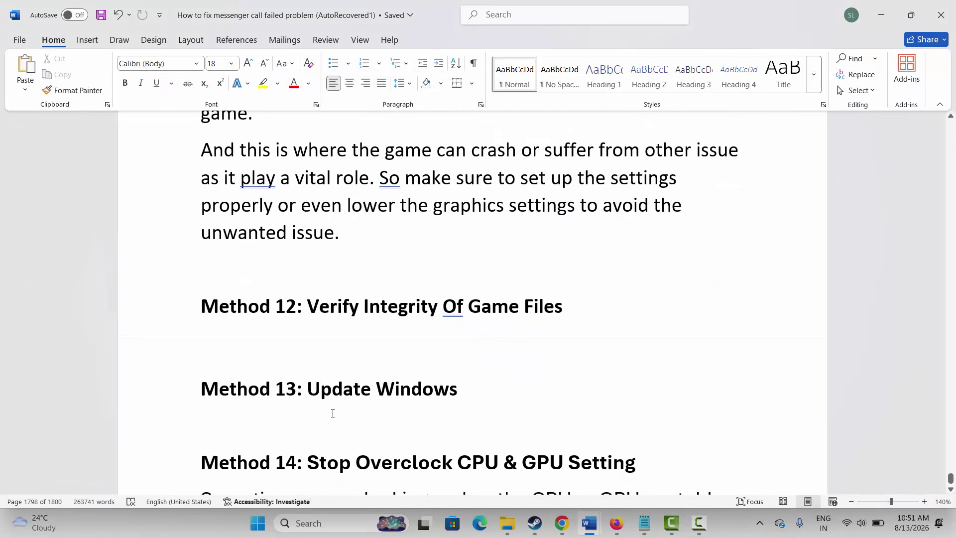
click(307, 522)
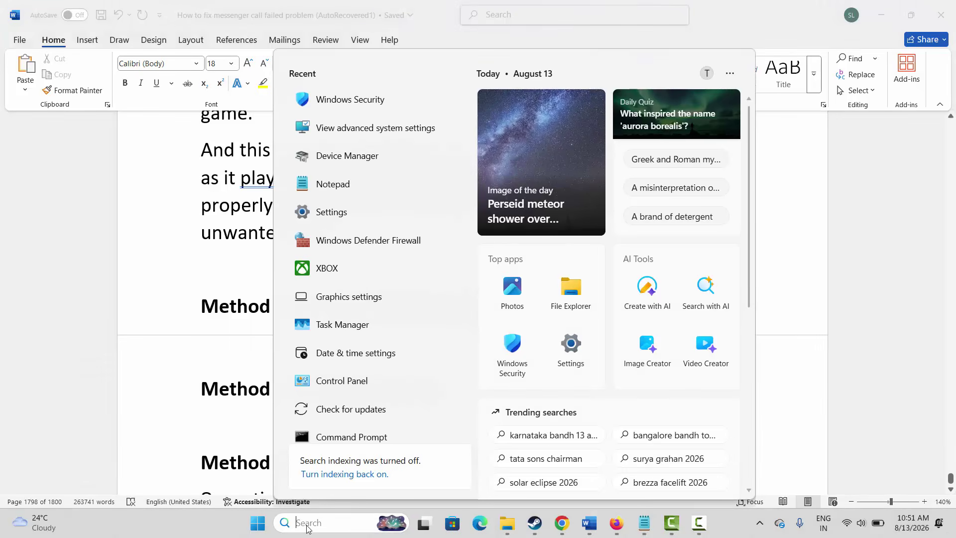
click(357, 419)
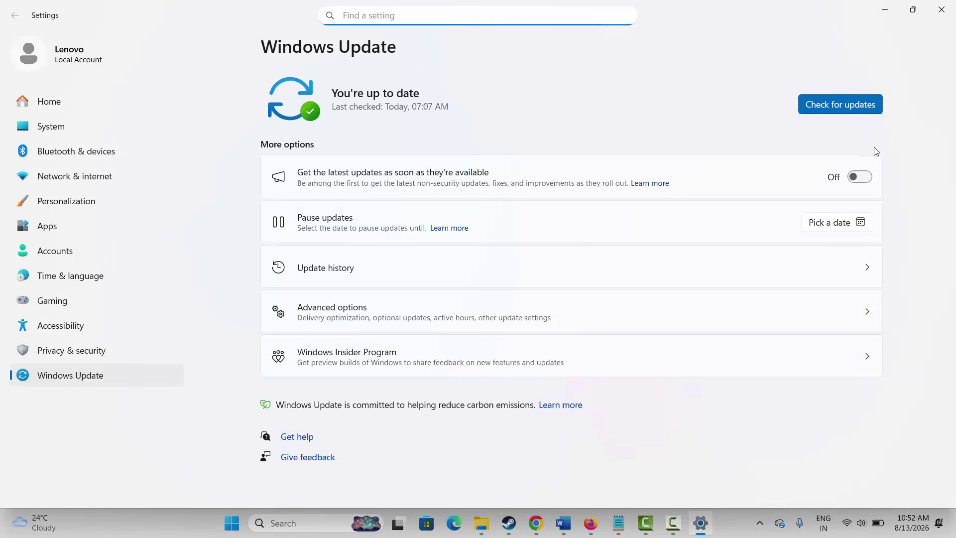
click(868, 110)
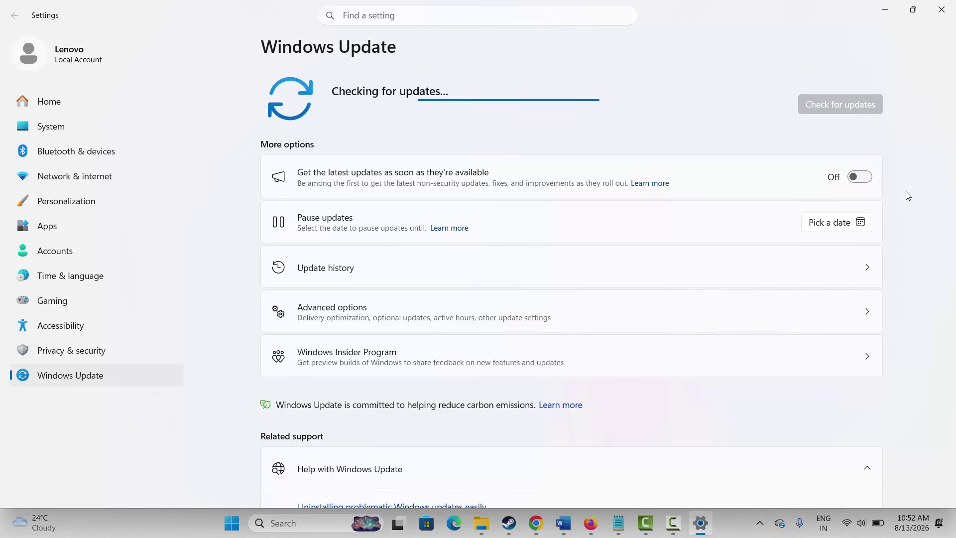
Step: Close the Settings window and read the Method 14 advice on stopping CPU and GPU overclocking in the Word document
click(940, 10)
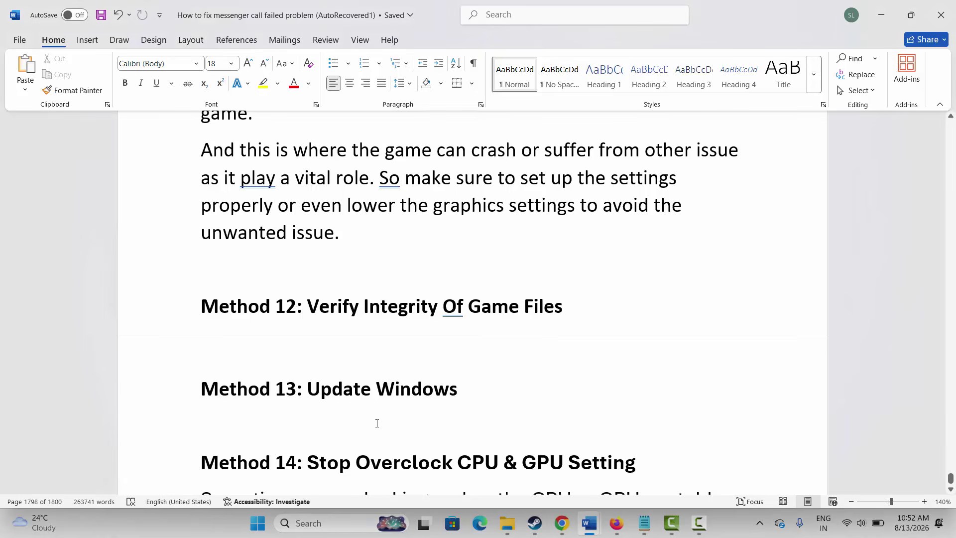
scroll(348, 409, down, 3)
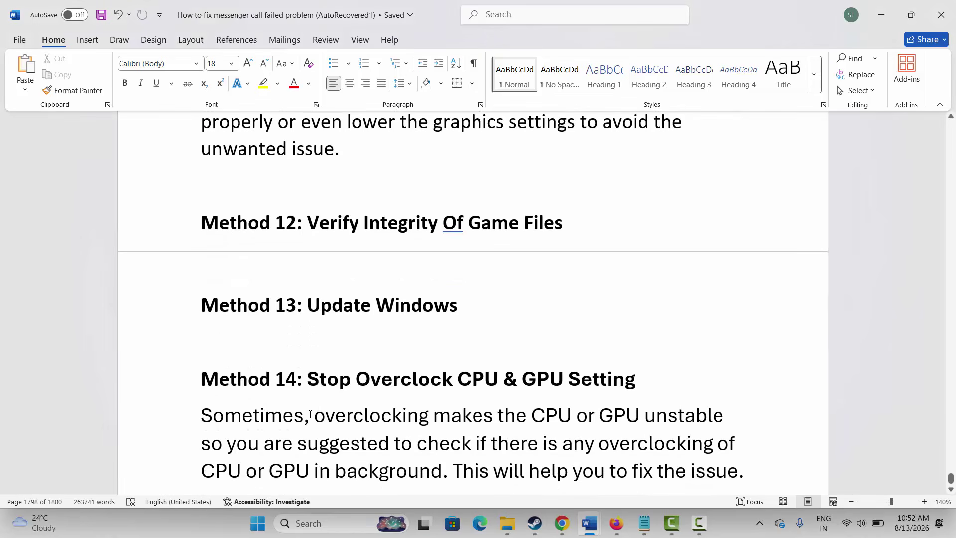
drag(310, 414, 597, 416)
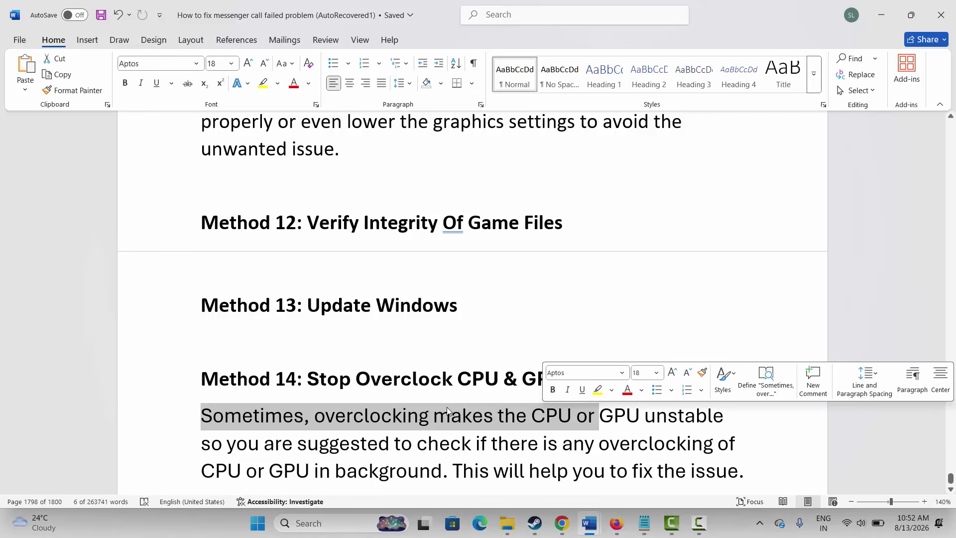
drag(226, 443, 487, 443)
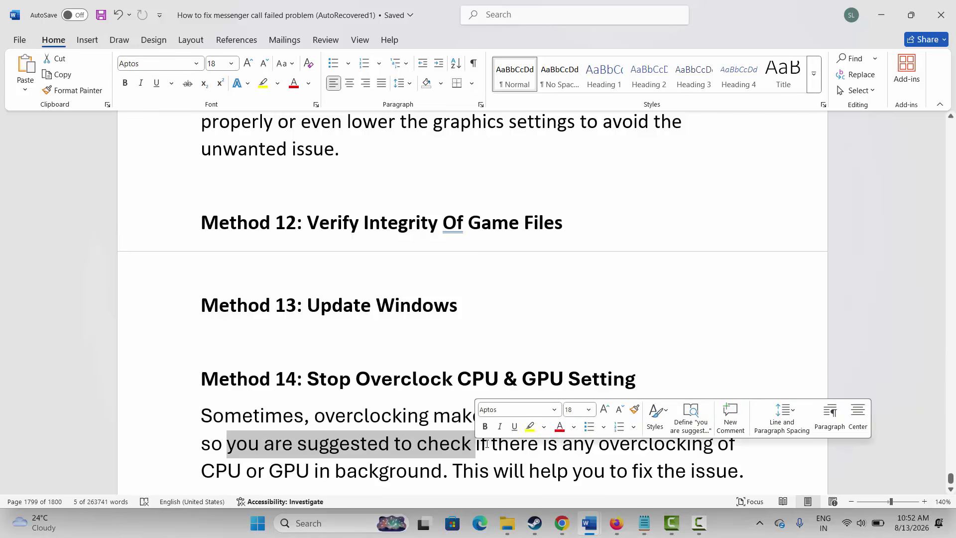
scroll(354, 444, down, 1)
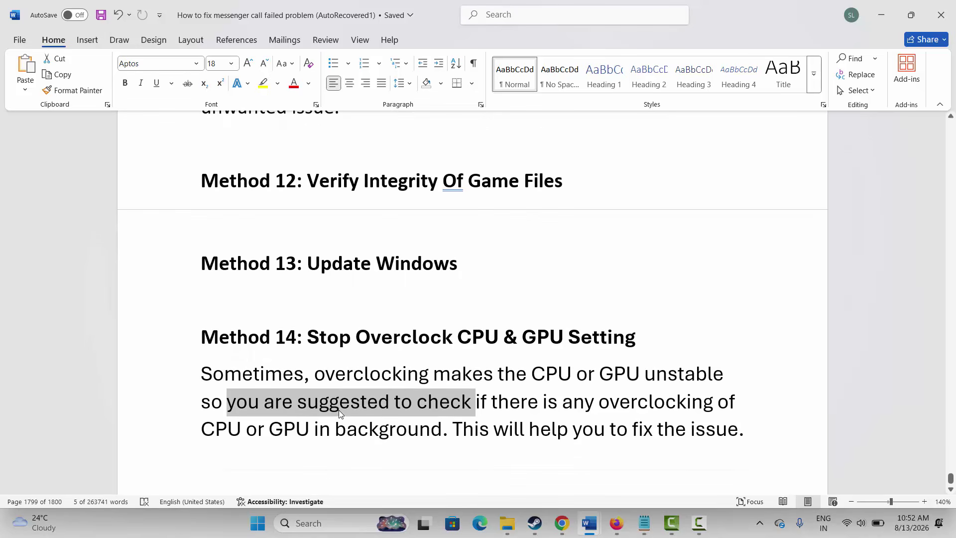
scroll(338, 410, down, 3)
Step: Open Task Manager for Method 15 and read the document's instruction on locating running instances of Gears.exe or EasyAntiCheat.exe
click(185, 384)
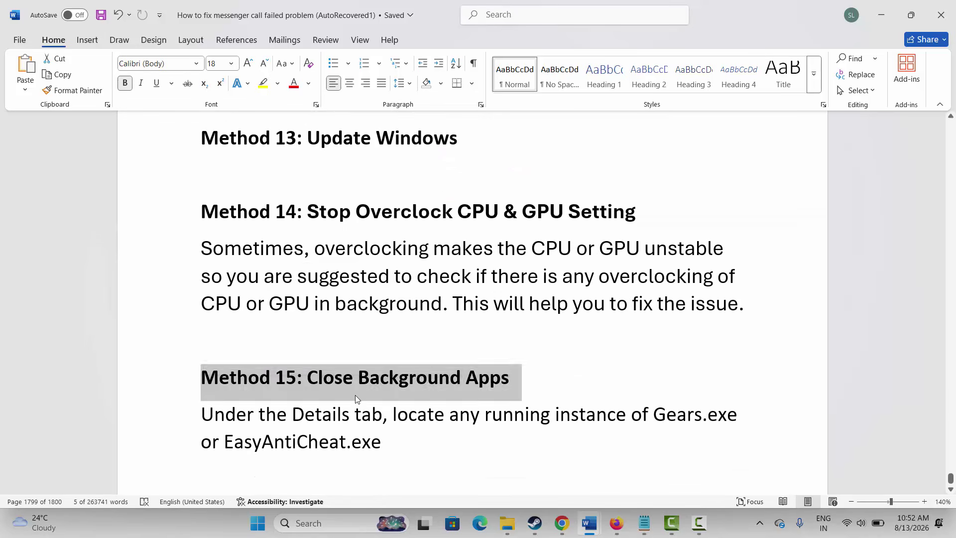
click(353, 395)
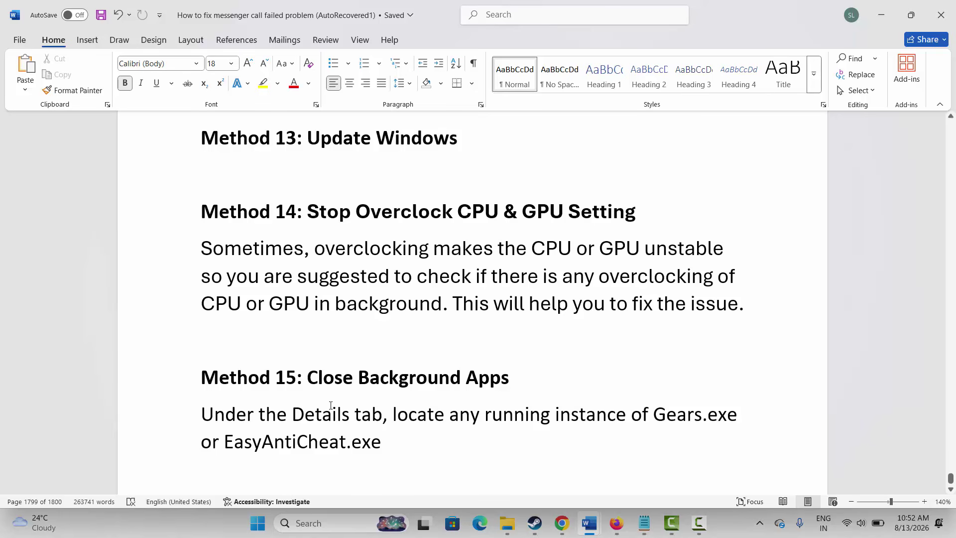
click(309, 523)
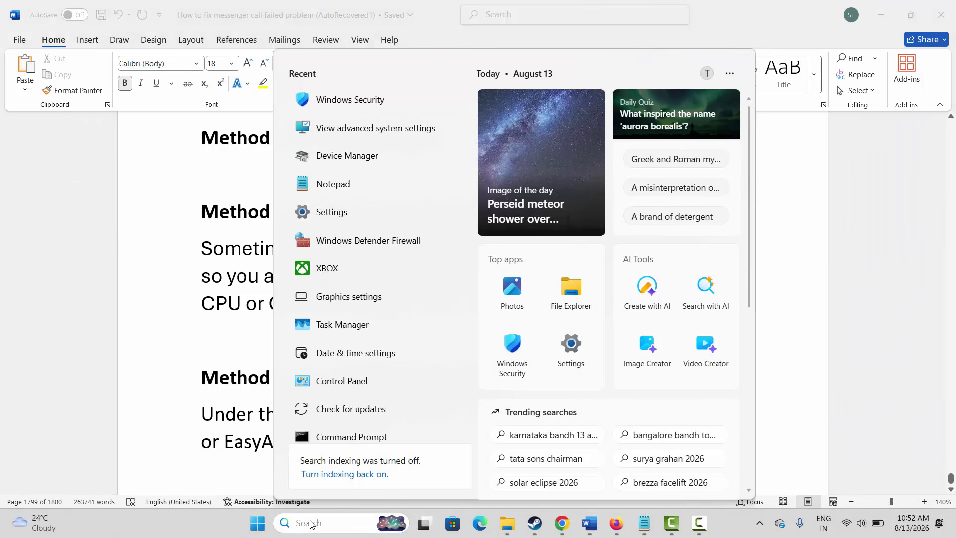
click(357, 330)
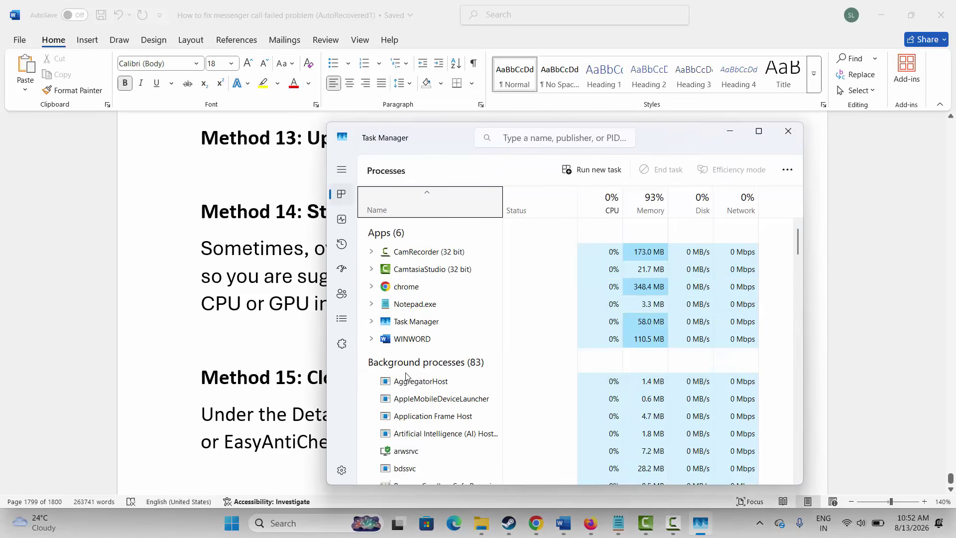
click(283, 411)
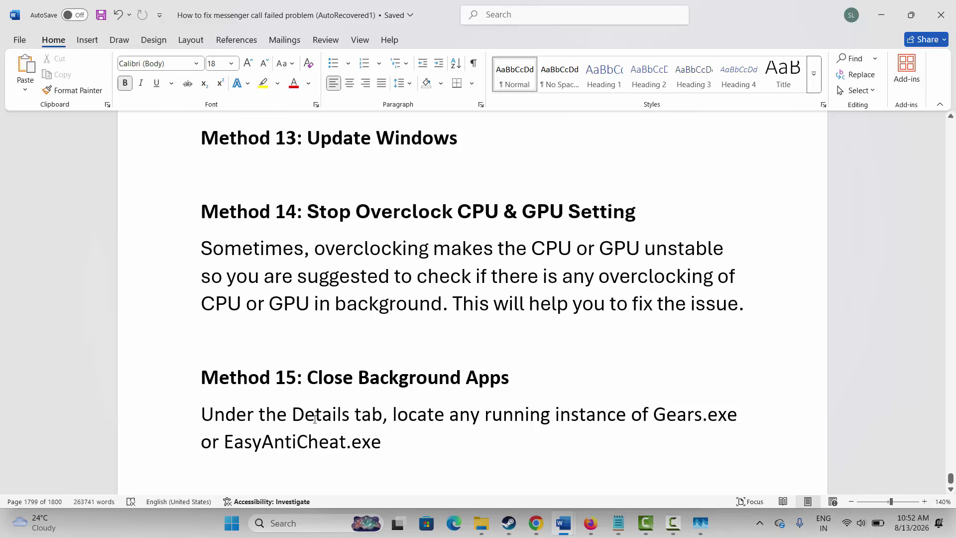
drag(320, 415, 341, 416)
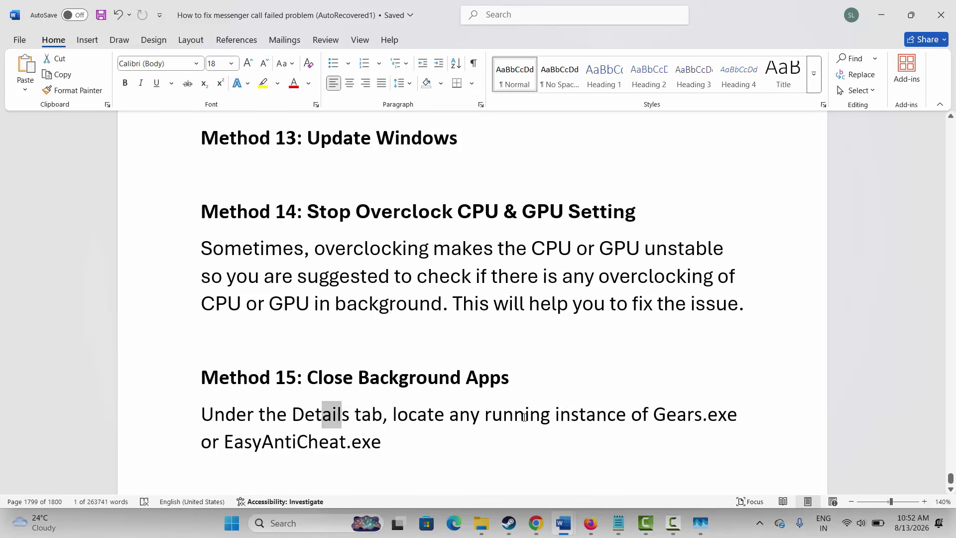
drag(522, 415, 701, 416)
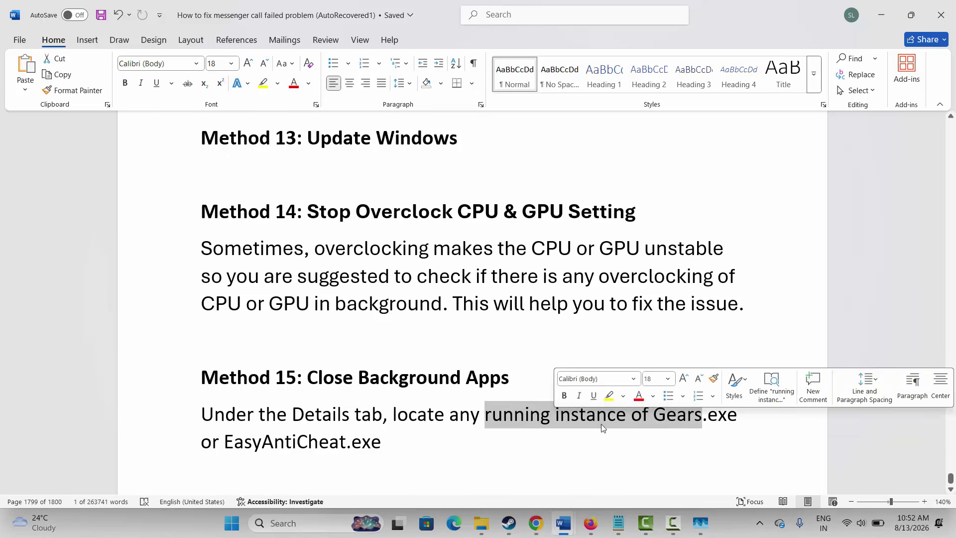
Step: Bring Task Manager back, view the available actions for the CTF Loader background process and close Task Manager
key(ctrl+shift+Escape)
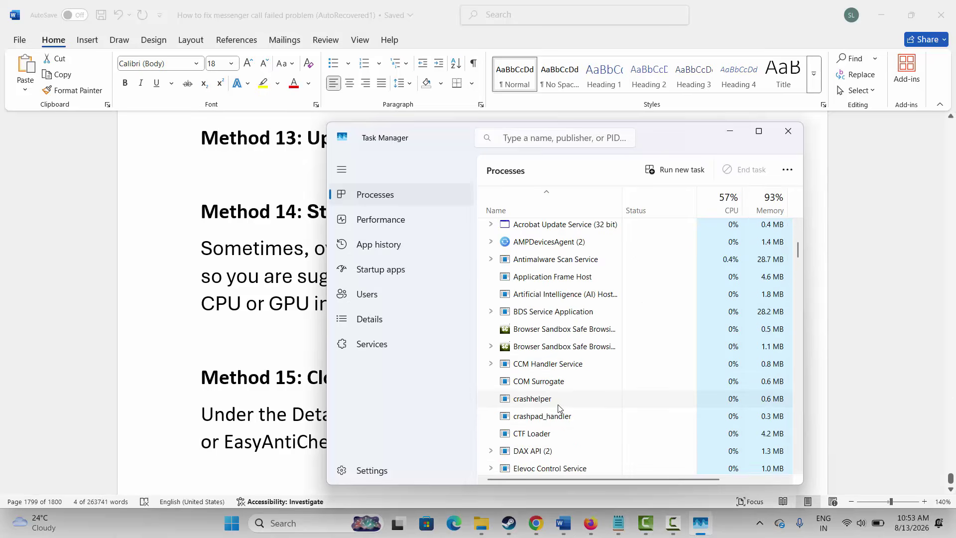
scroll(528, 398, down, 1)
right_click(550, 377)
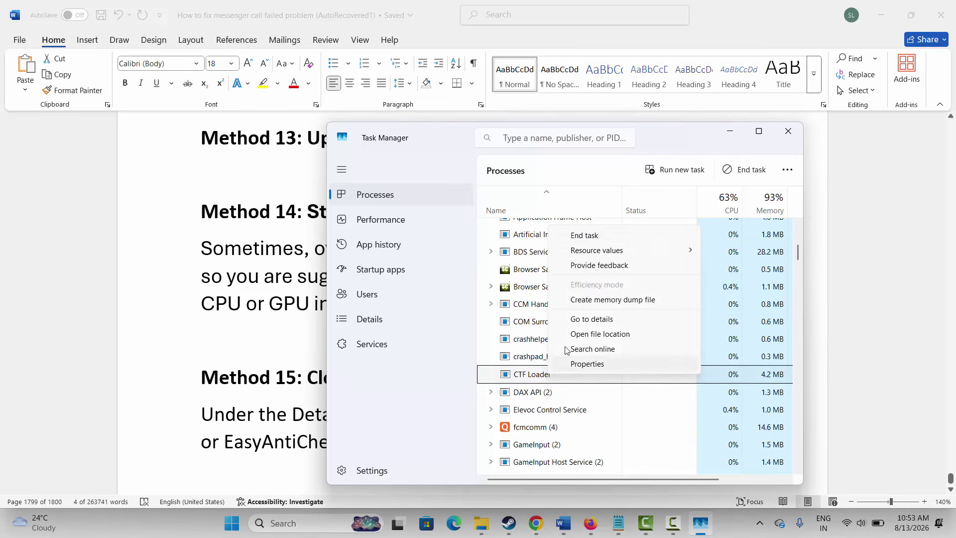
click(788, 132)
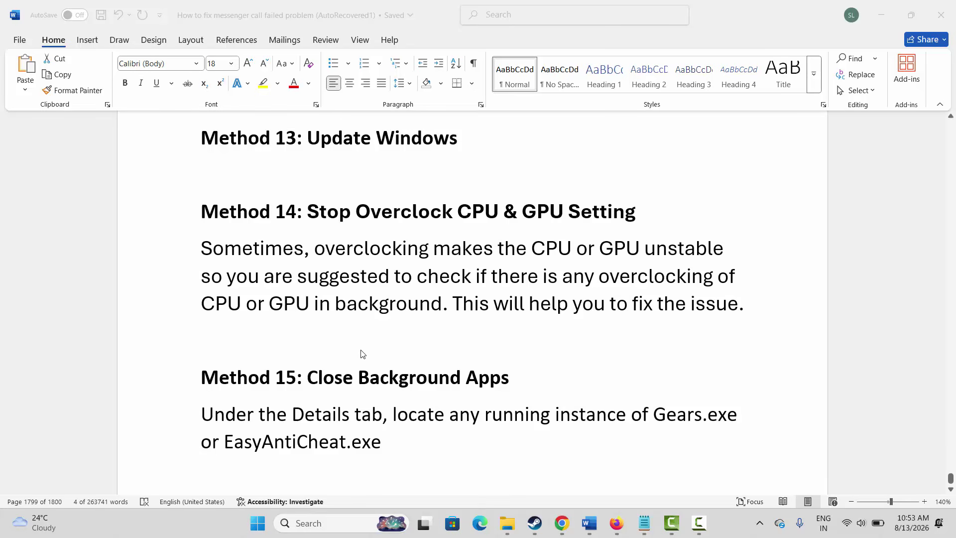
Step: Continue to Method 16 in the document and open the Virtual Memory settings from the advanced system settings' performance options
scroll(361, 354, down, 2)
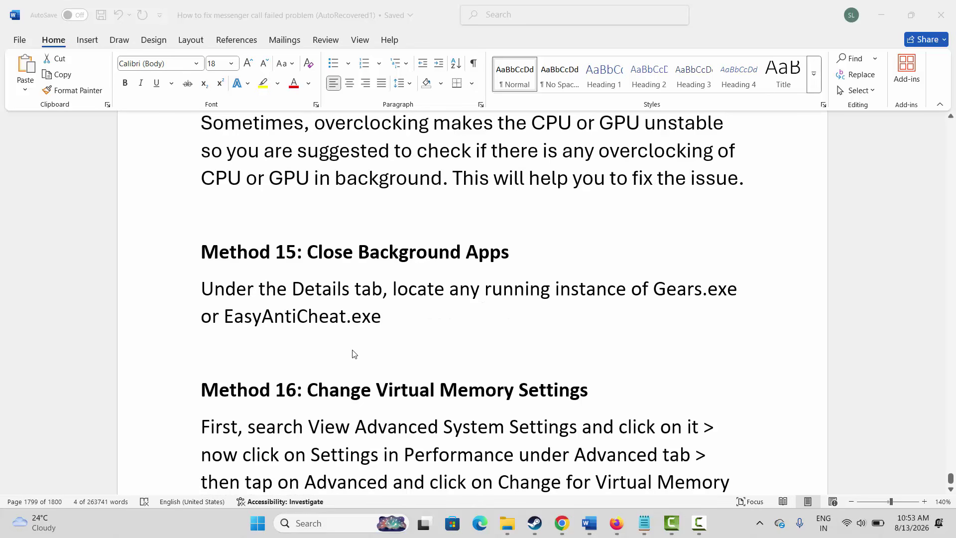
scroll(361, 374, down, 1)
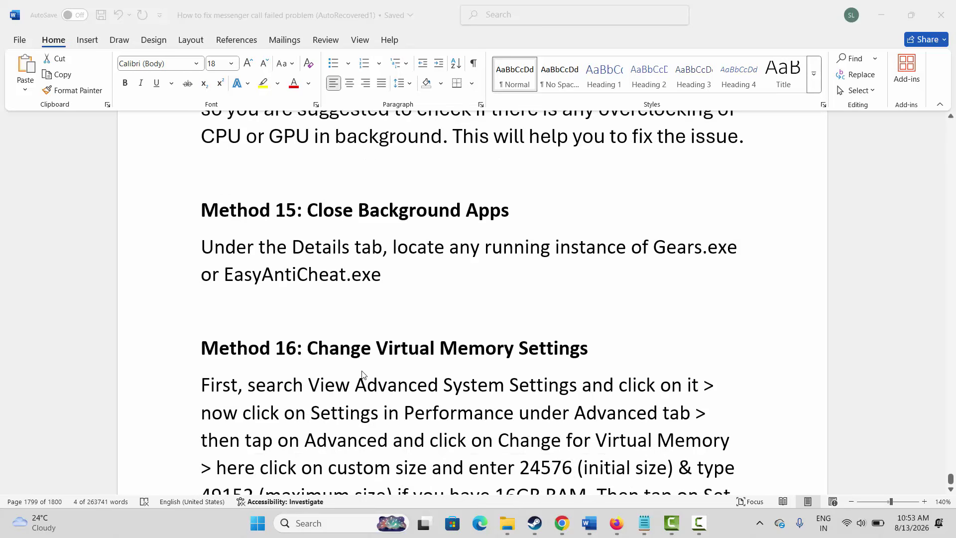
click(314, 525)
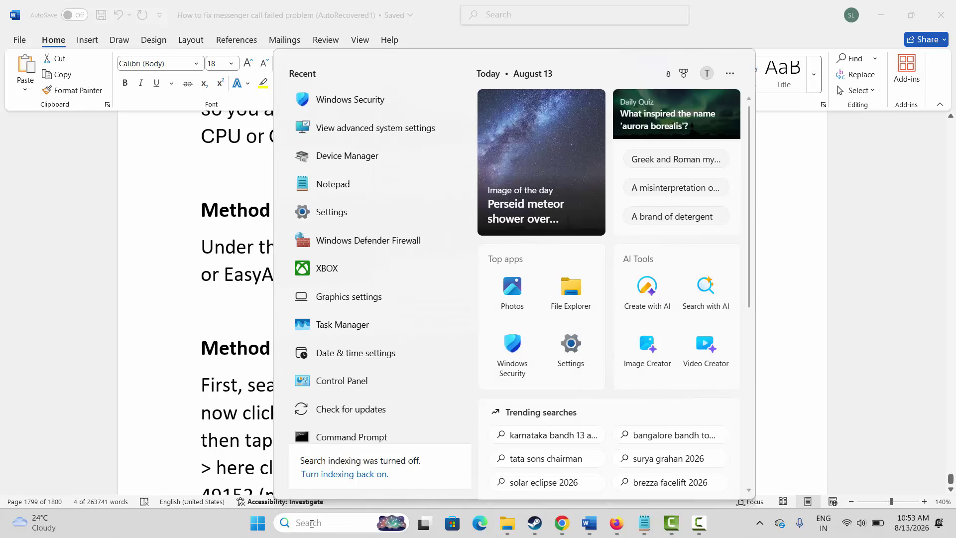
click(378, 129)
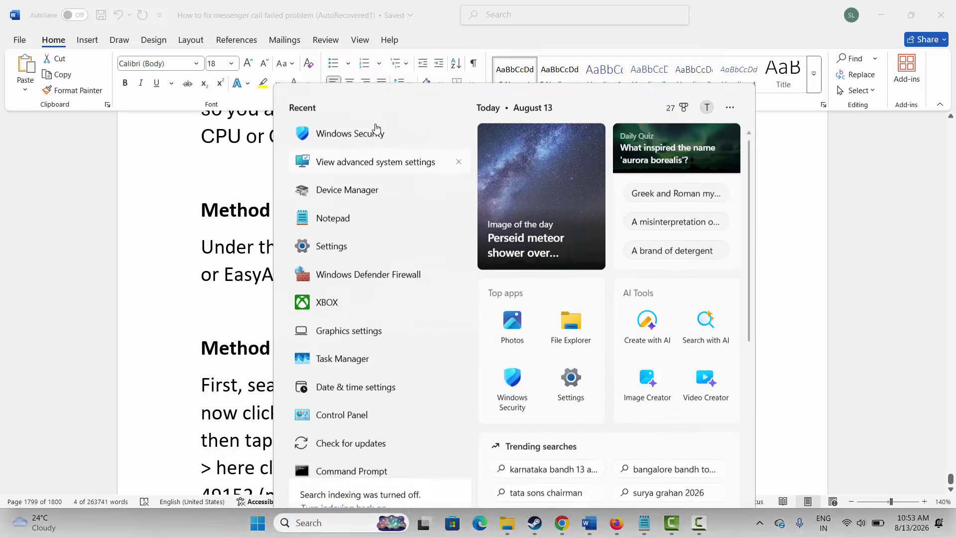
click(344, 211)
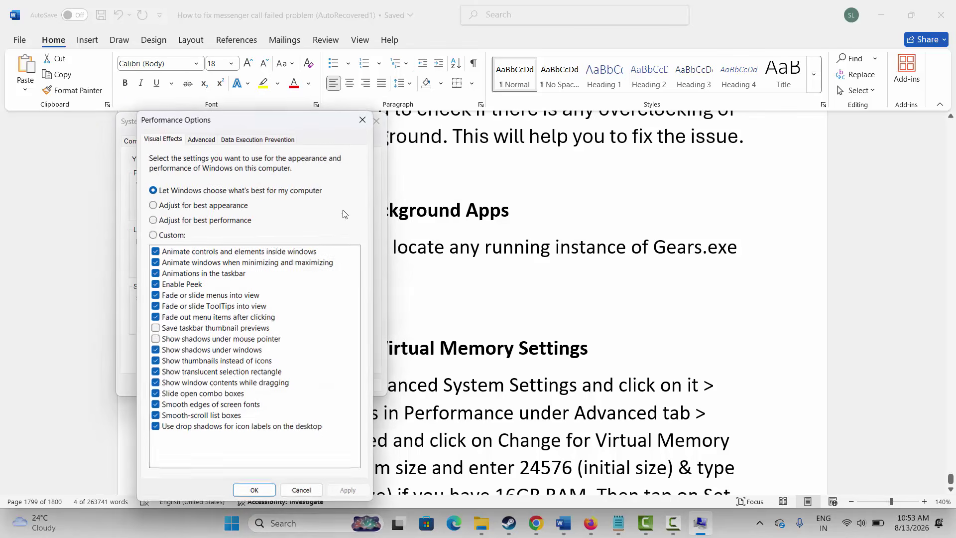
click(207, 139)
click(329, 306)
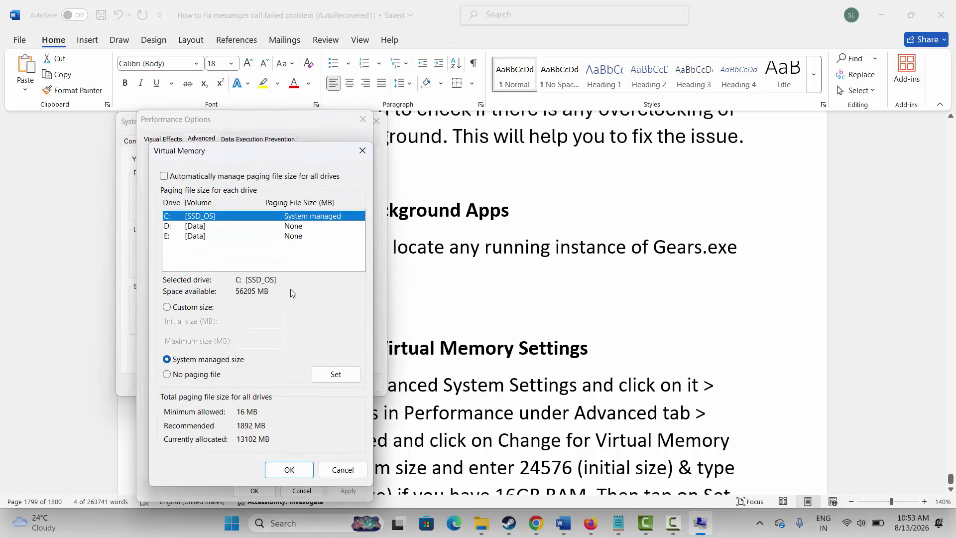
Step: Enter a custom paging file size for drive C: with 12288 MB initial and 24576 MB maximum, and close the dialogs without saving
click(198, 227)
click(202, 234)
click(201, 217)
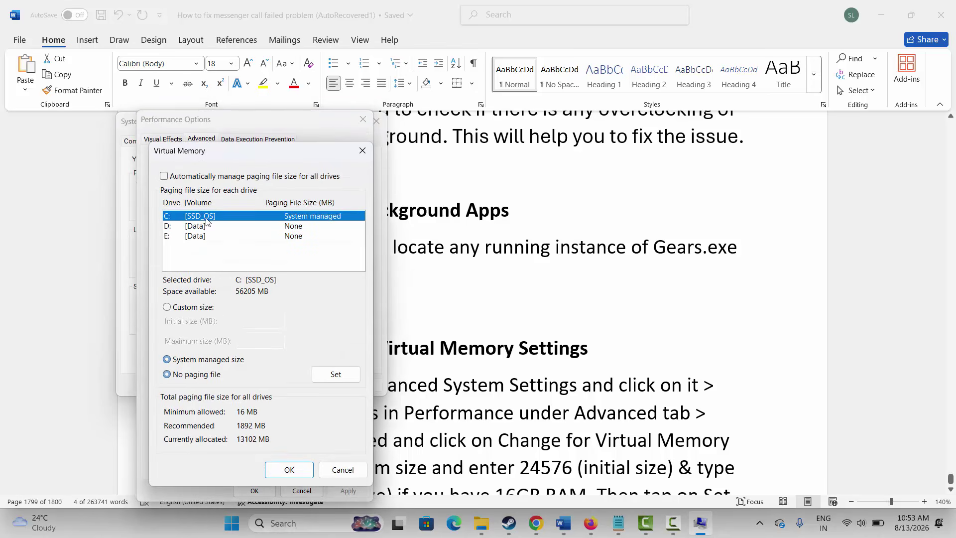
click(167, 308)
click(252, 321)
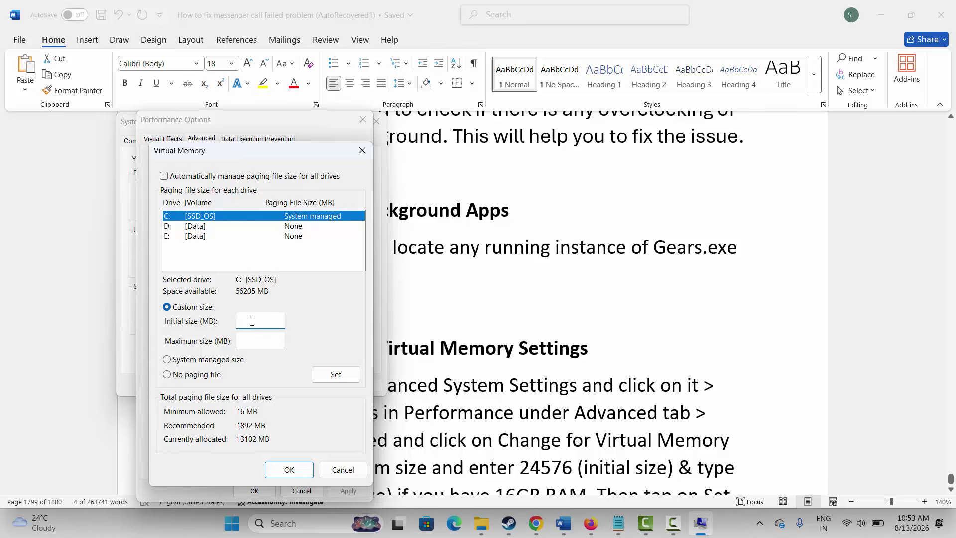
text(12288)
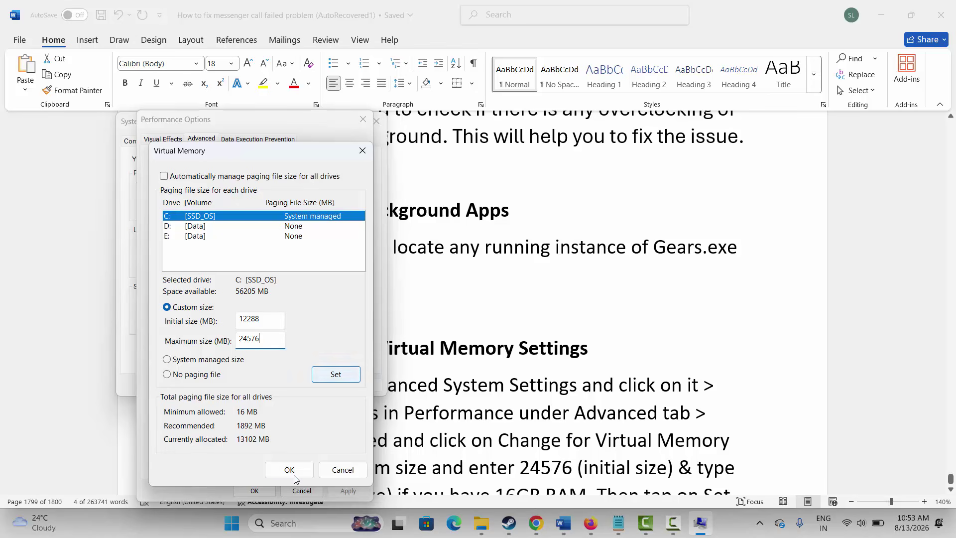
click(332, 473)
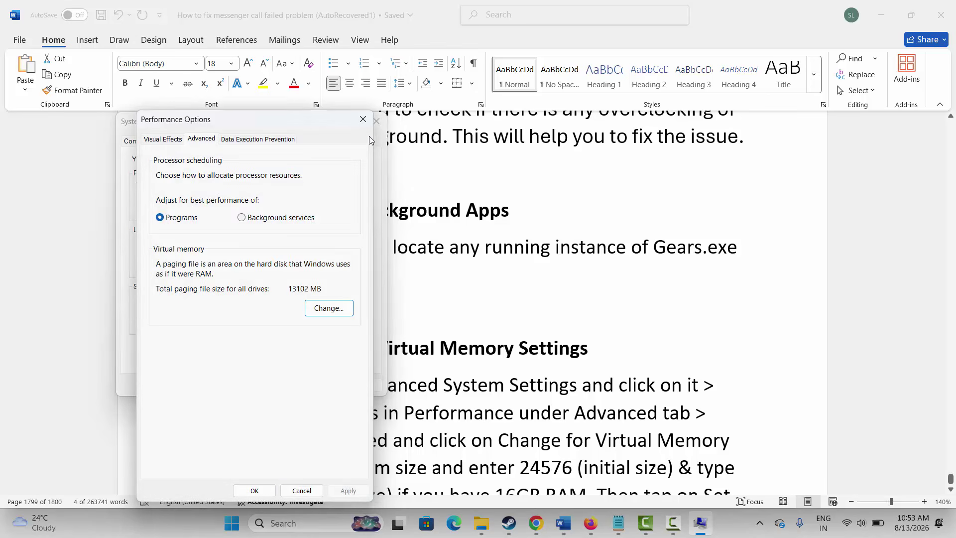
click(363, 119)
click(372, 121)
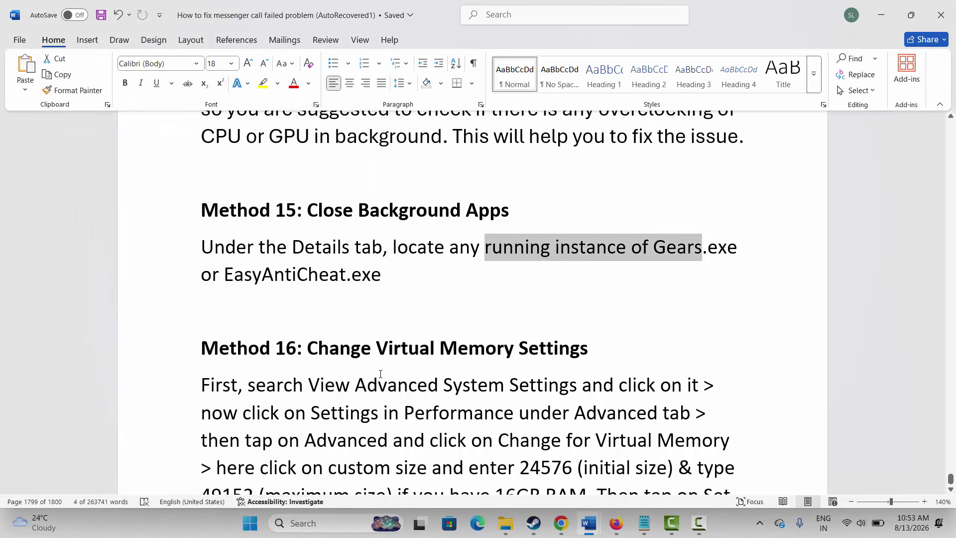
Step: Read the Method 16 virtual memory instructions and the Method 17 steps and links for installing Visual C++ and DirectX
scroll(380, 373, down, 5)
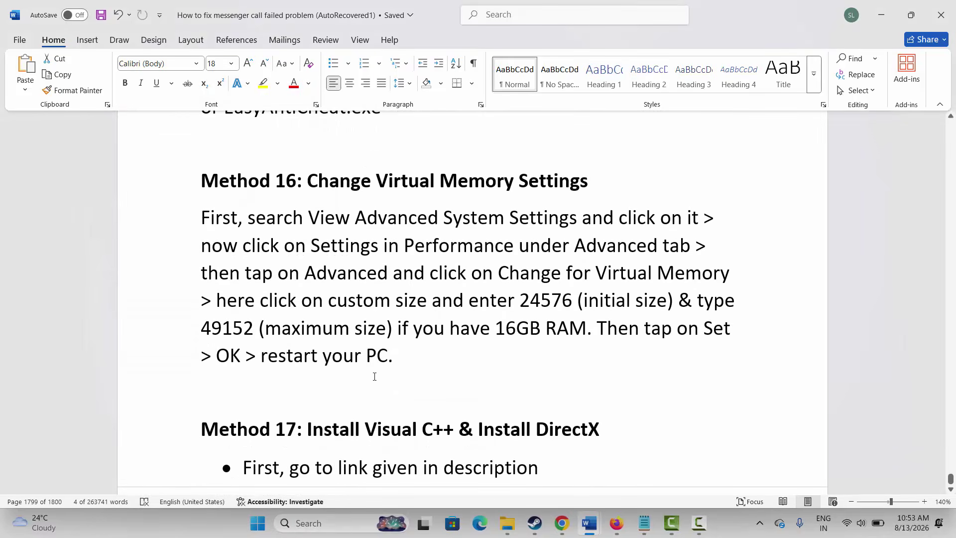
scroll(379, 369, down, 4)
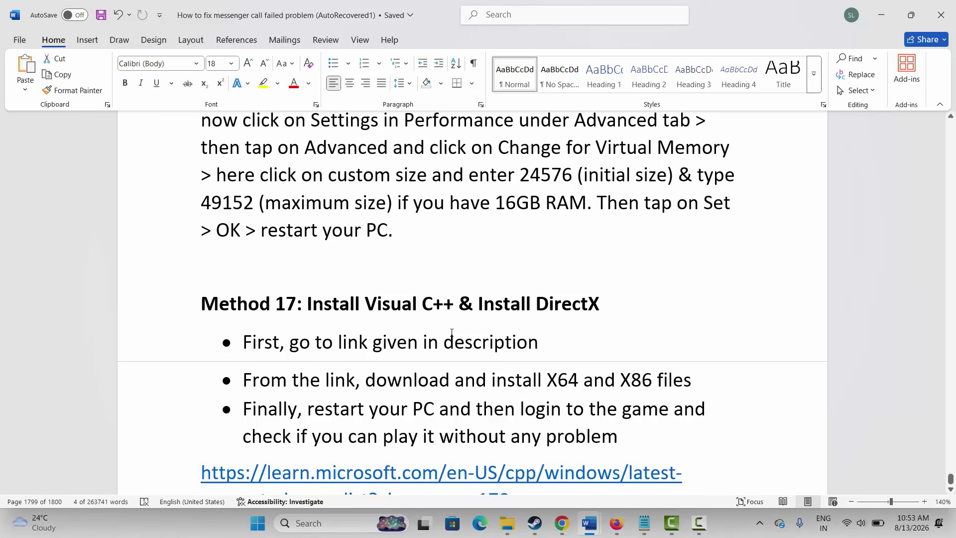
scroll(448, 333, down, 1)
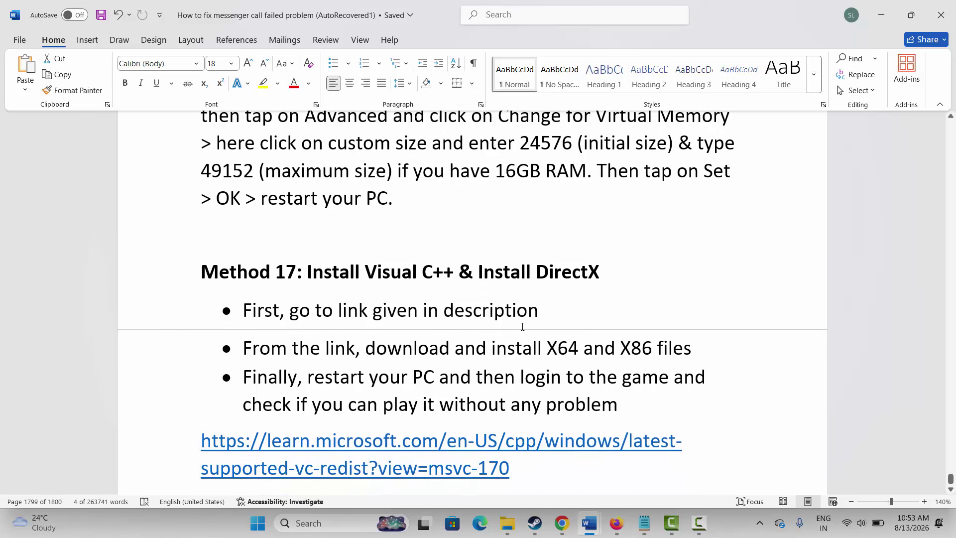
scroll(403, 347, down, 1)
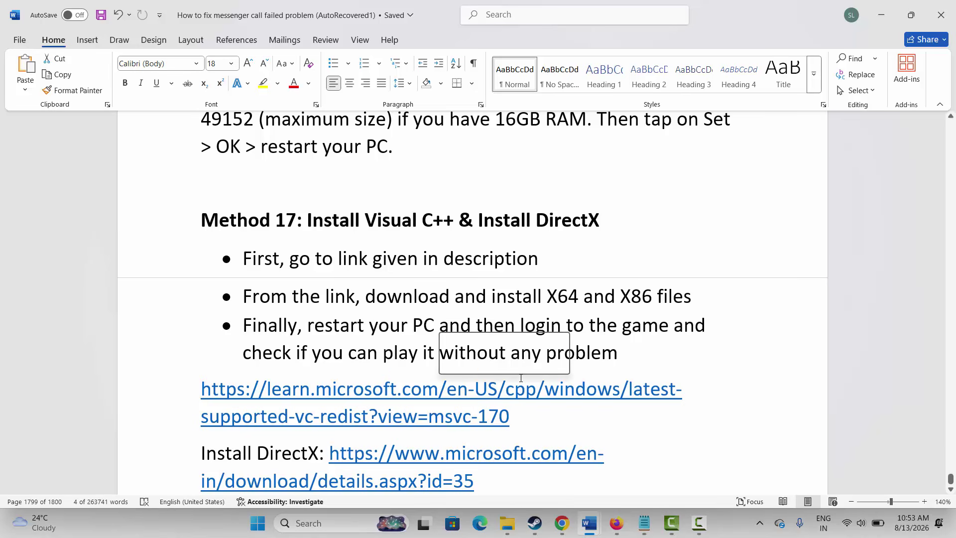
Step: Open the document's Microsoft Visual C++ Redistributable link in Chrome and find the latest supported redistributable version table
ctrl+click(438, 391)
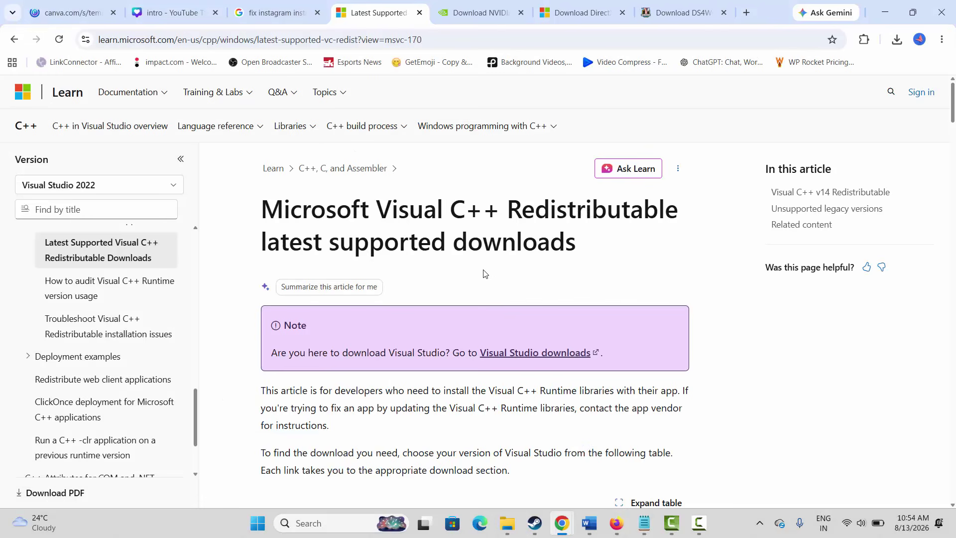
scroll(479, 276, down, 15)
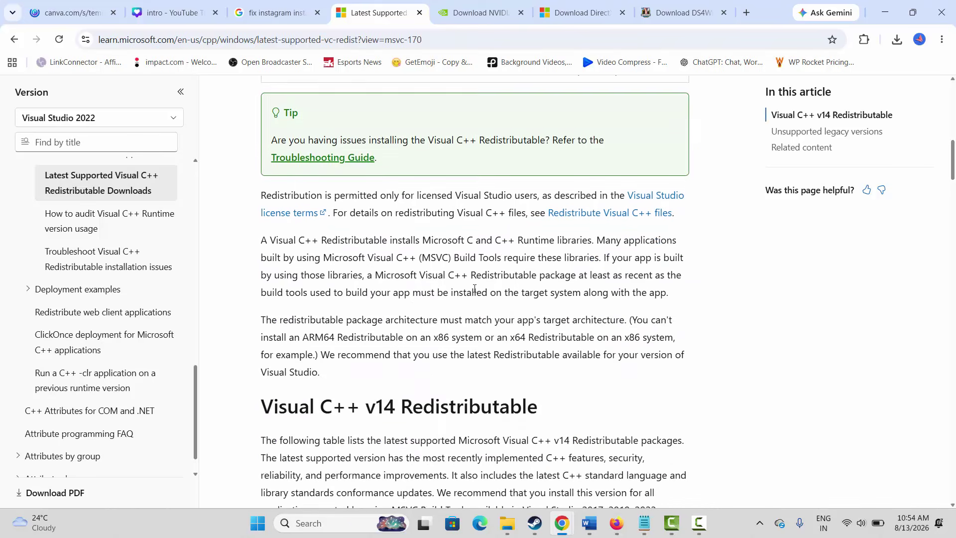
scroll(473, 291, down, 6)
Step: Download the X86 Visual C++ v14 Redistributable, run its installation and close the setup window
click(412, 349)
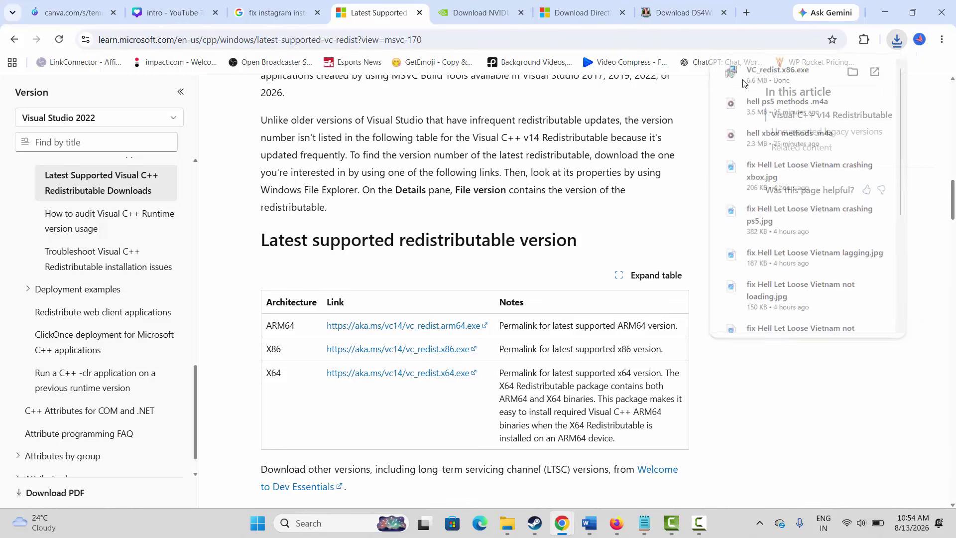
click(493, 329)
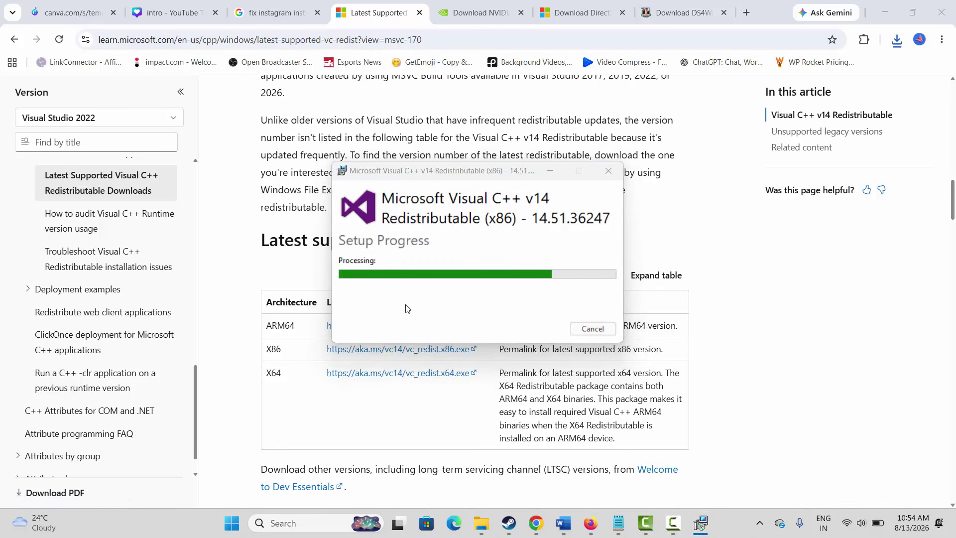
click(593, 328)
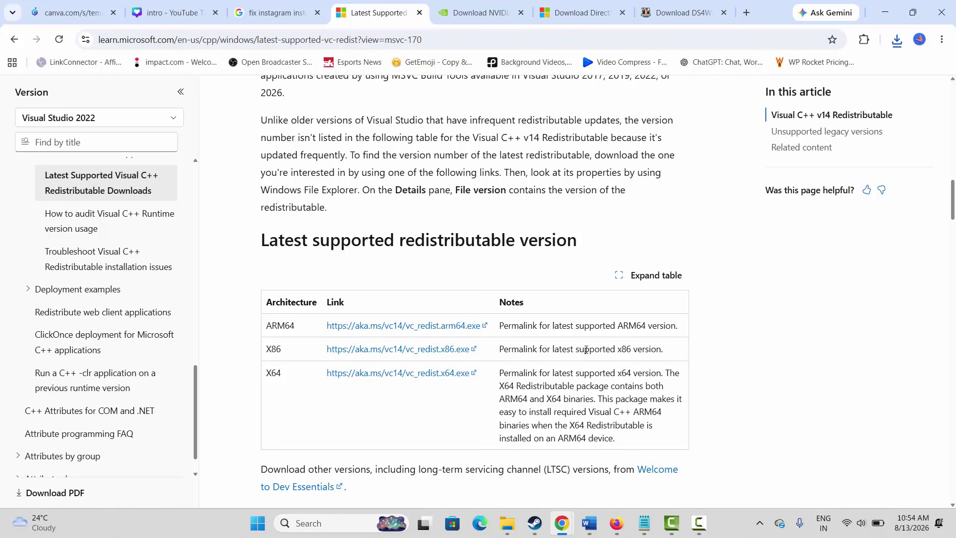
Step: Download the DirectX End-User Runtime Web Installer from its Microsoft Download Center page already open in Chrome
click(570, 14)
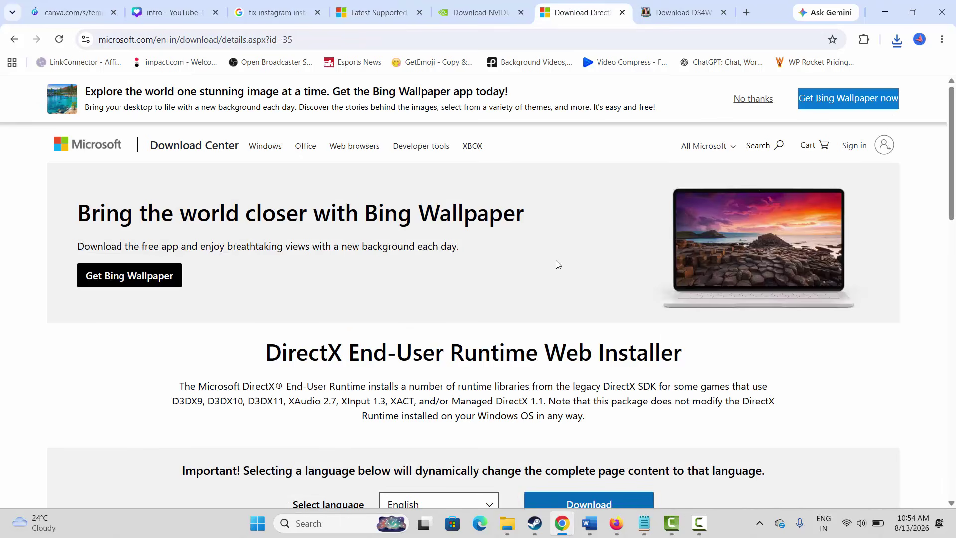
scroll(557, 263, down, 3)
click(586, 382)
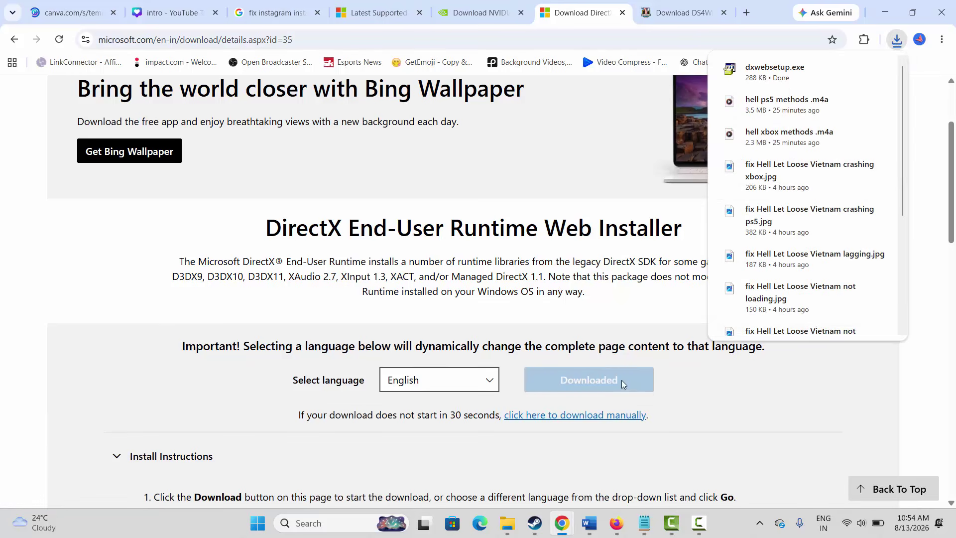
Step: Return to the Word document and read the Method 18 instructions for performing a clean boot
click(589, 523)
click(523, 458)
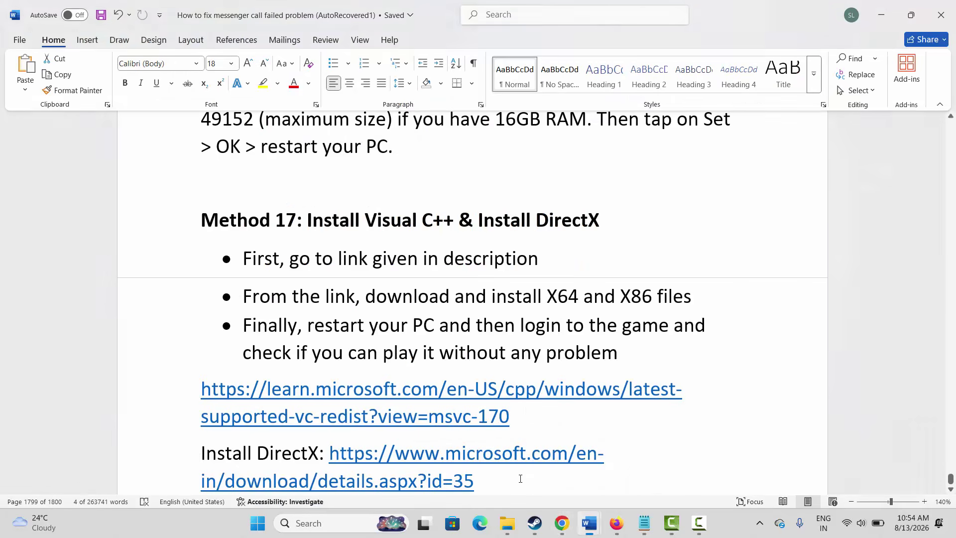
scroll(390, 353, down, 2)
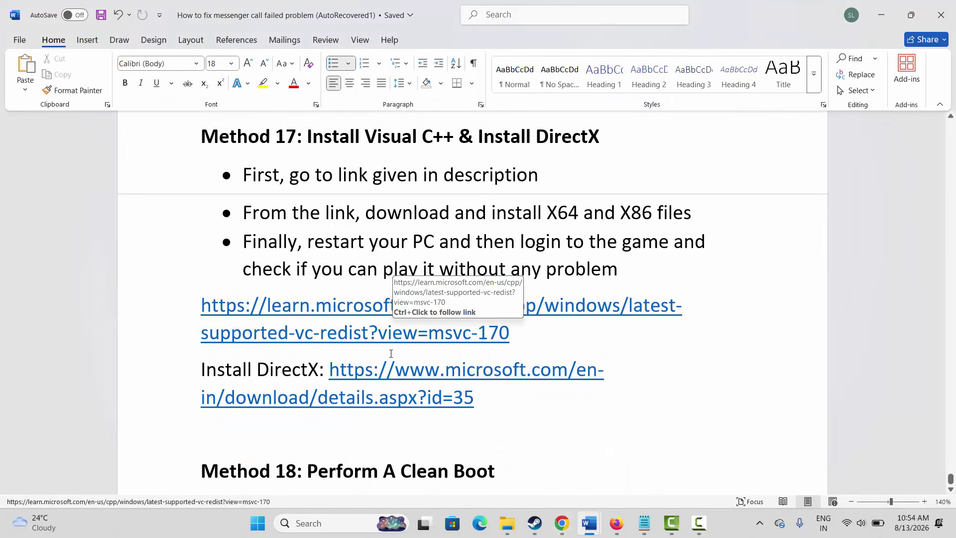
scroll(391, 353, down, 6)
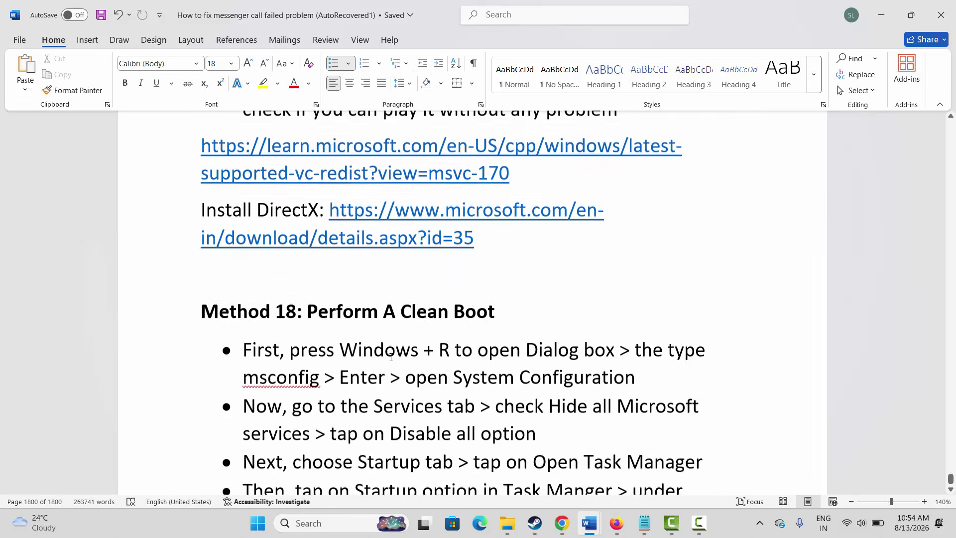
scroll(391, 356, down, 1)
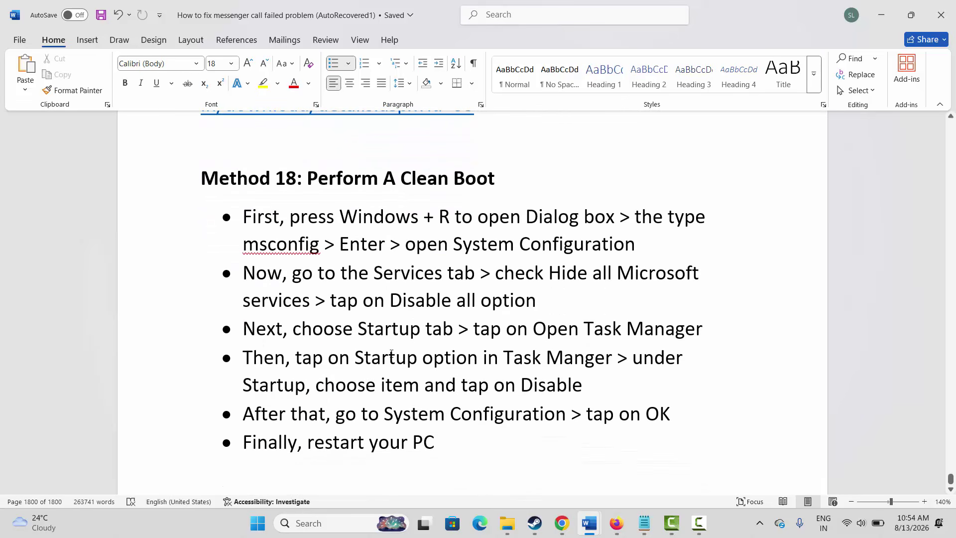
Step: Open System Configuration with the msconfig command and list its services with all Microsoft services hidden
key(super+r)
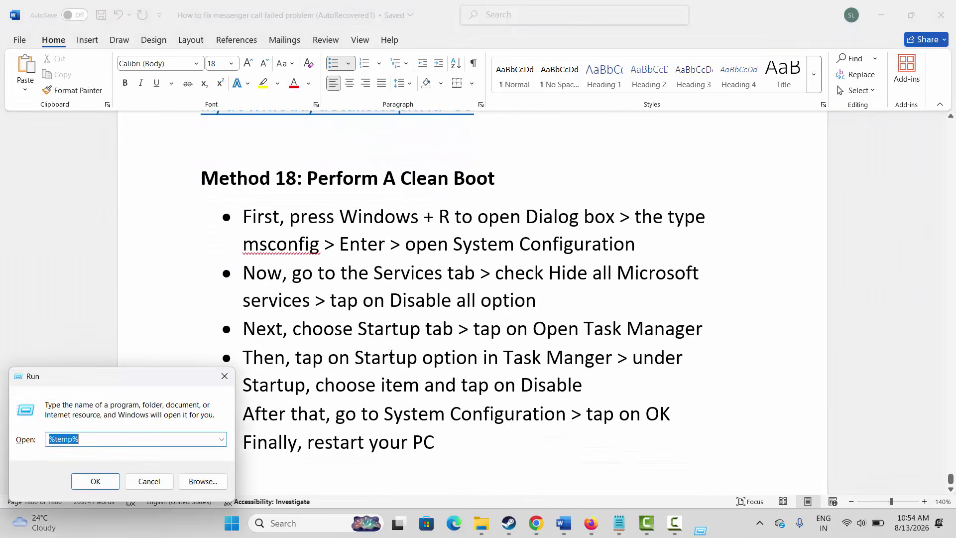
text(msc)
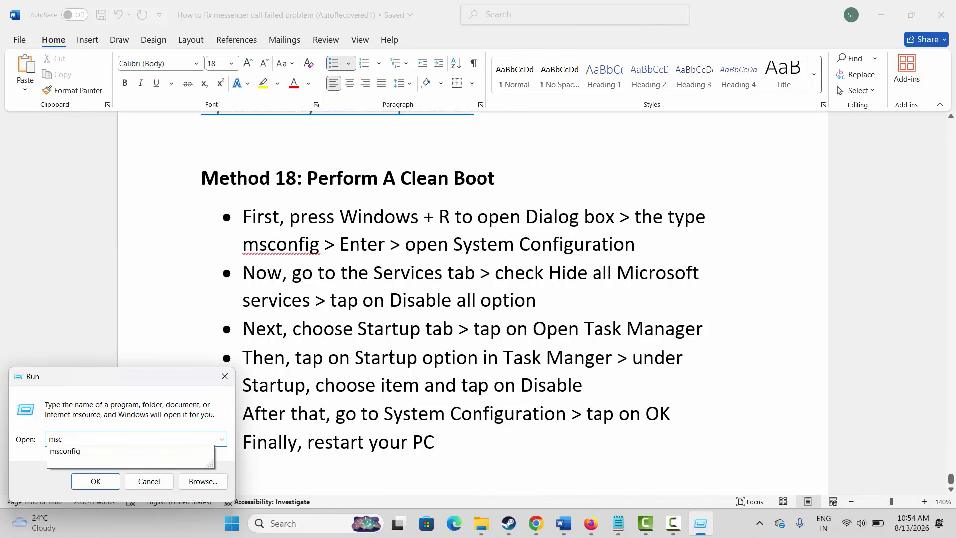
text(onfig)
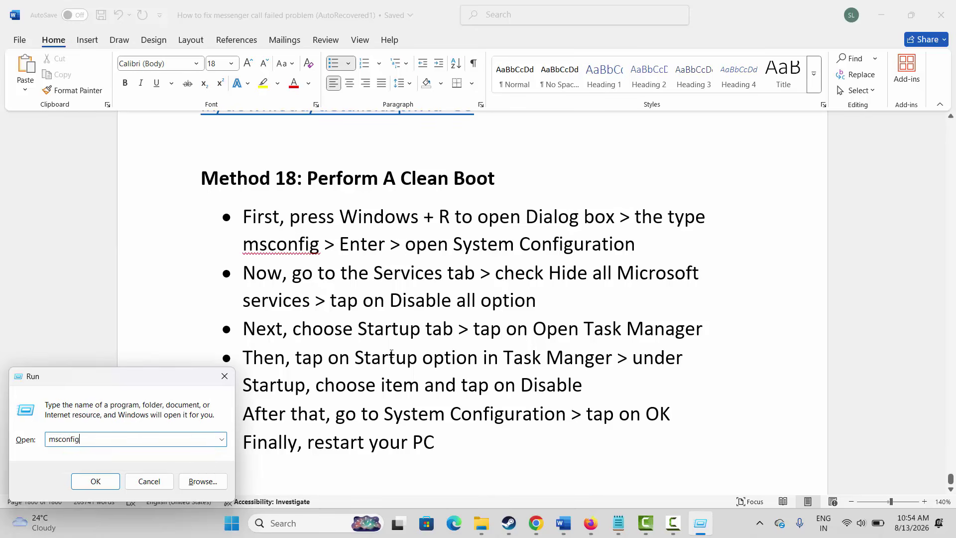
key(Return)
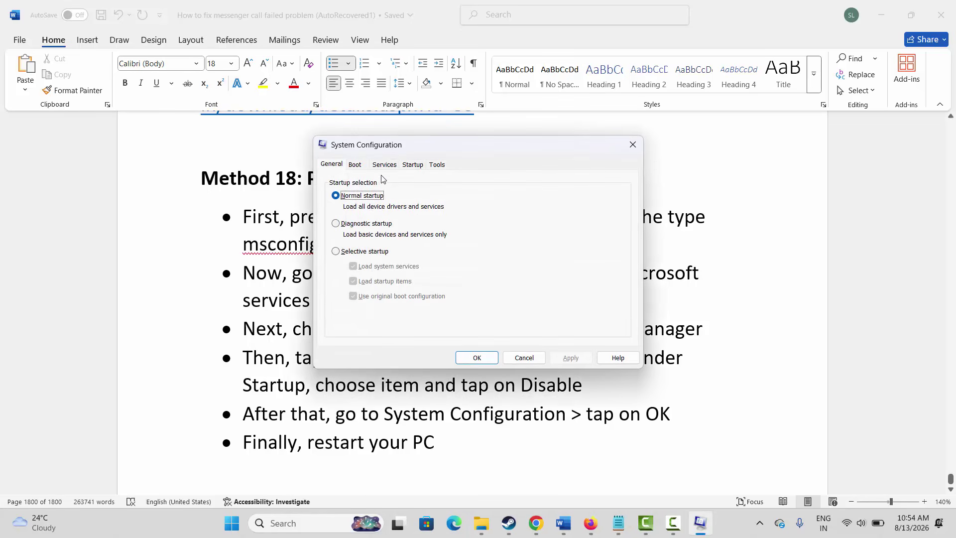
click(384, 165)
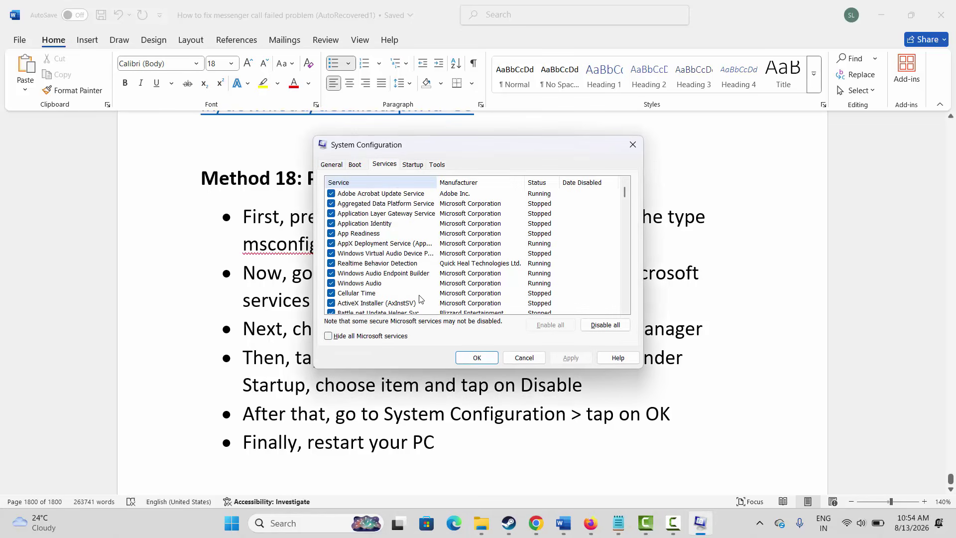
click(329, 337)
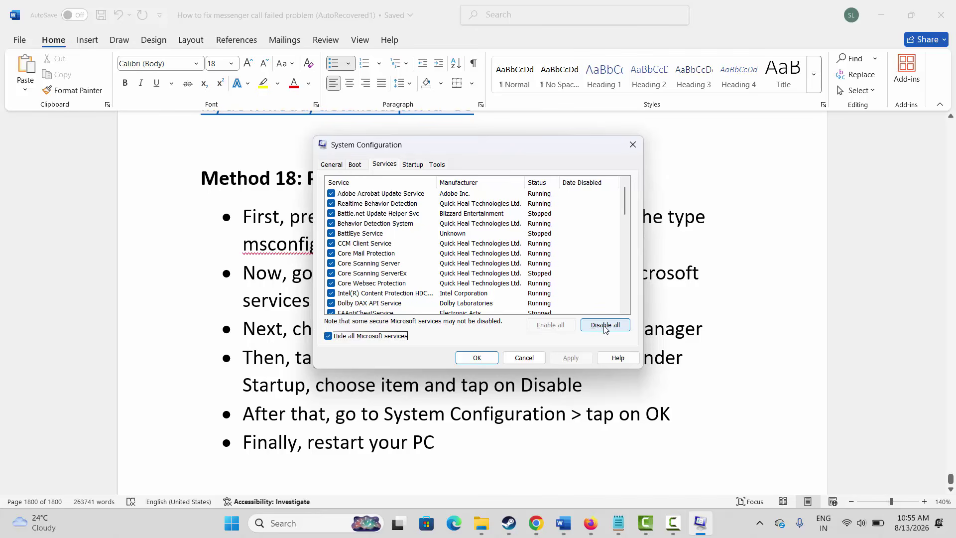
Step: View Task Manager's startup apps from System Configuration, show the options for RiotClientServices, and close both windows without changing anything
click(412, 164)
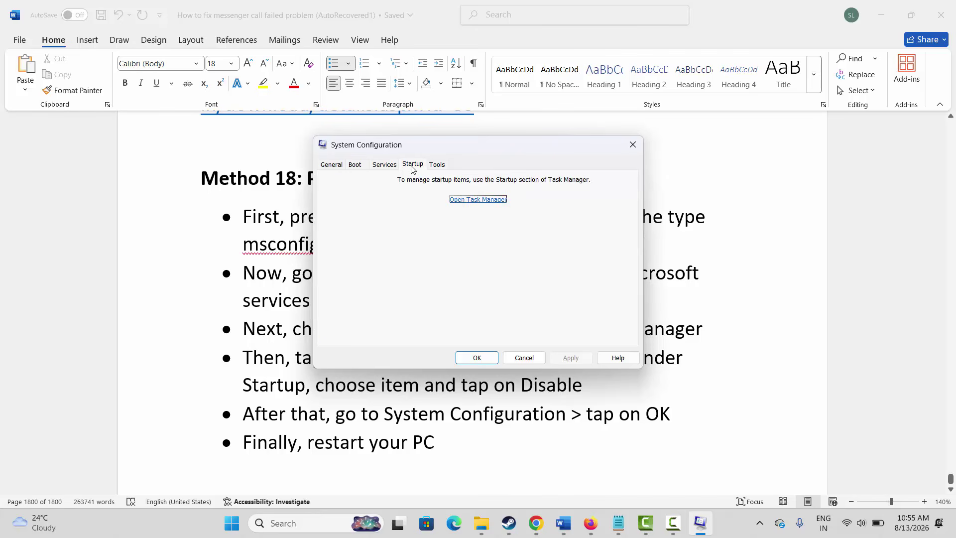
click(479, 200)
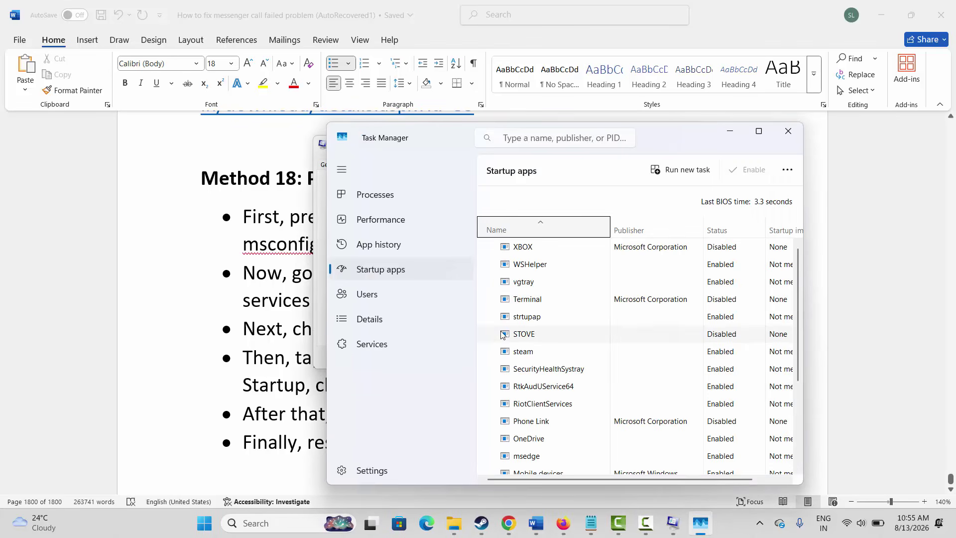
scroll(556, 358, down, 3)
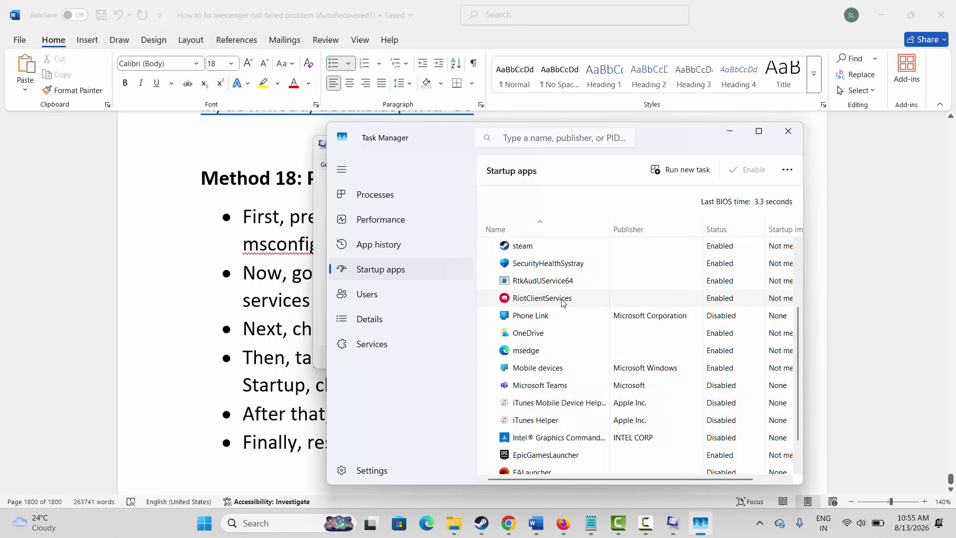
right_click(537, 301)
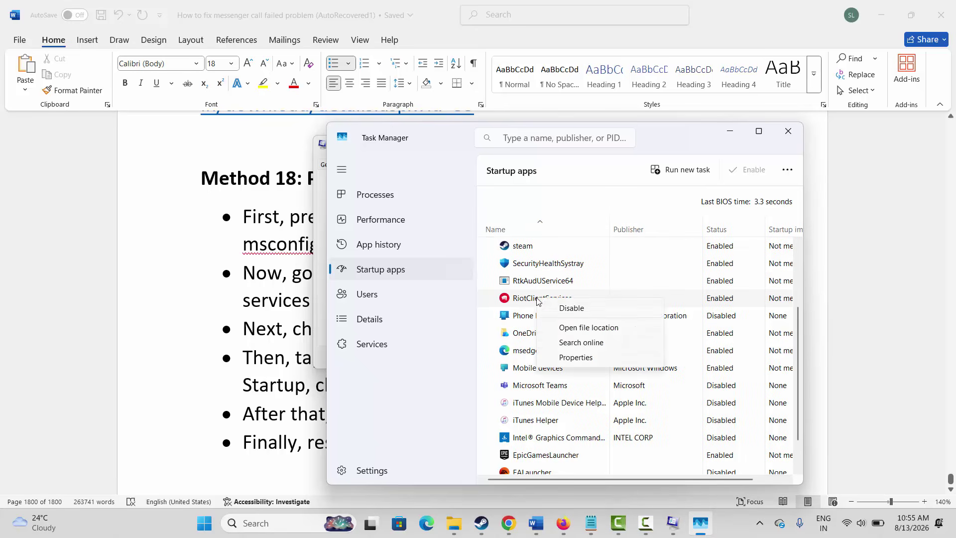
click(786, 132)
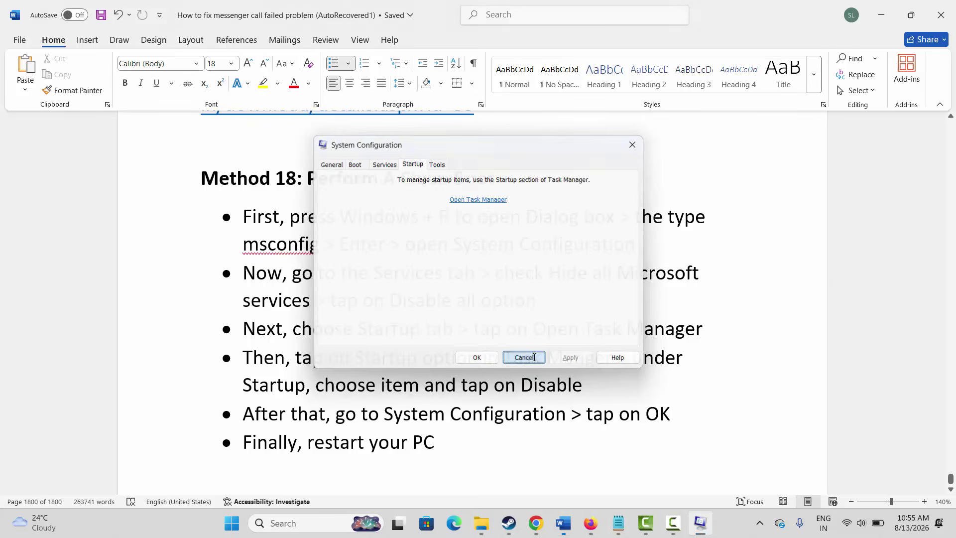
click(524, 357)
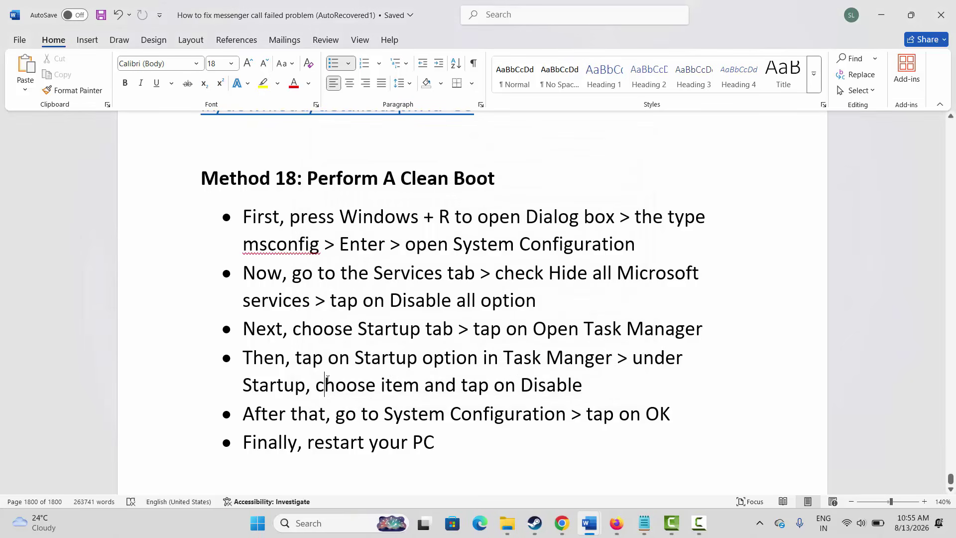
Step: Find the Method 19 heading in the document and open the Windows Graphics settings with the custom application list
scroll(327, 379, down, 3)
click(167, 443)
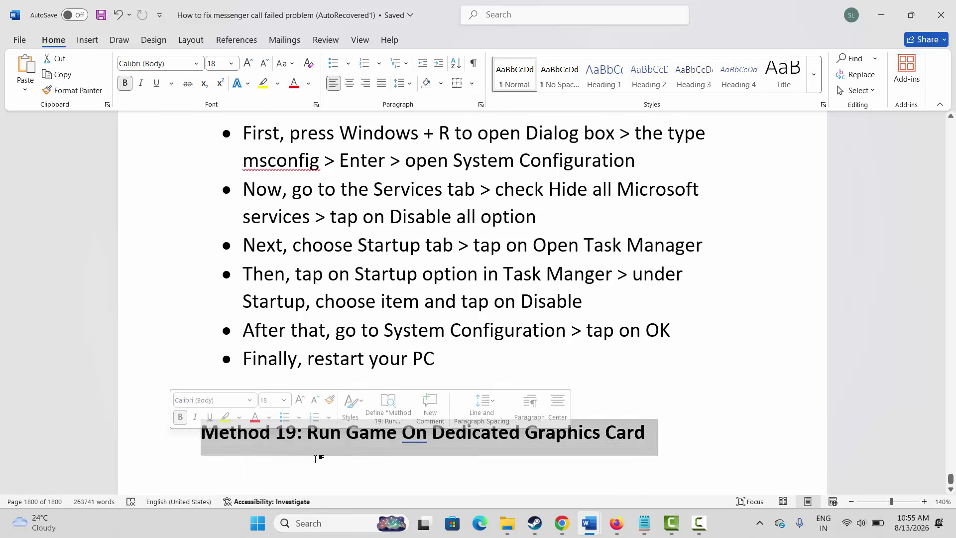
click(328, 457)
click(303, 524)
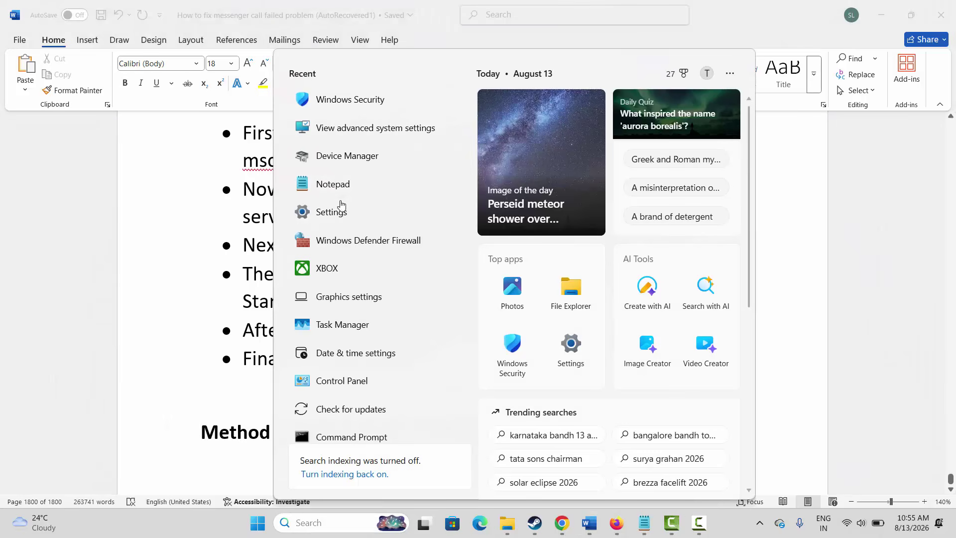
click(363, 297)
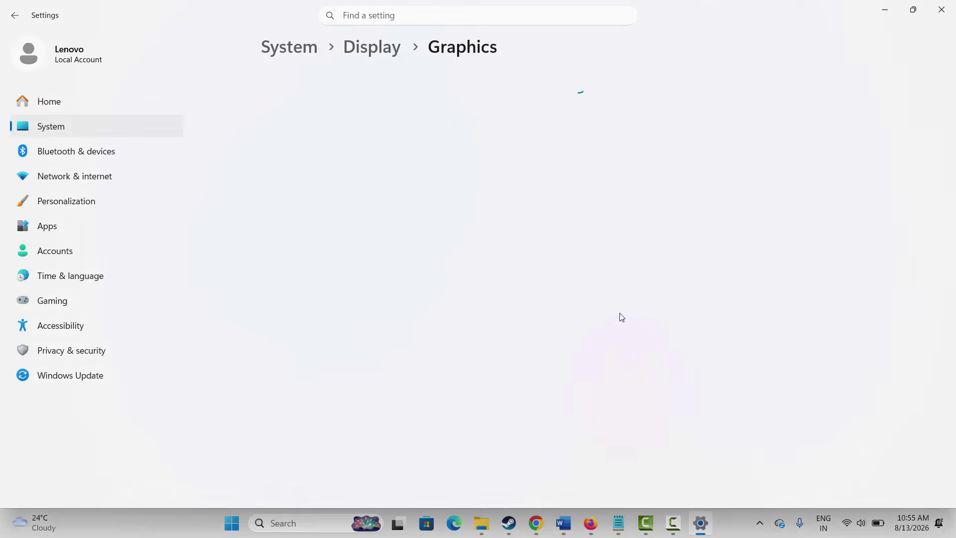
scroll(580, 374, down, 3)
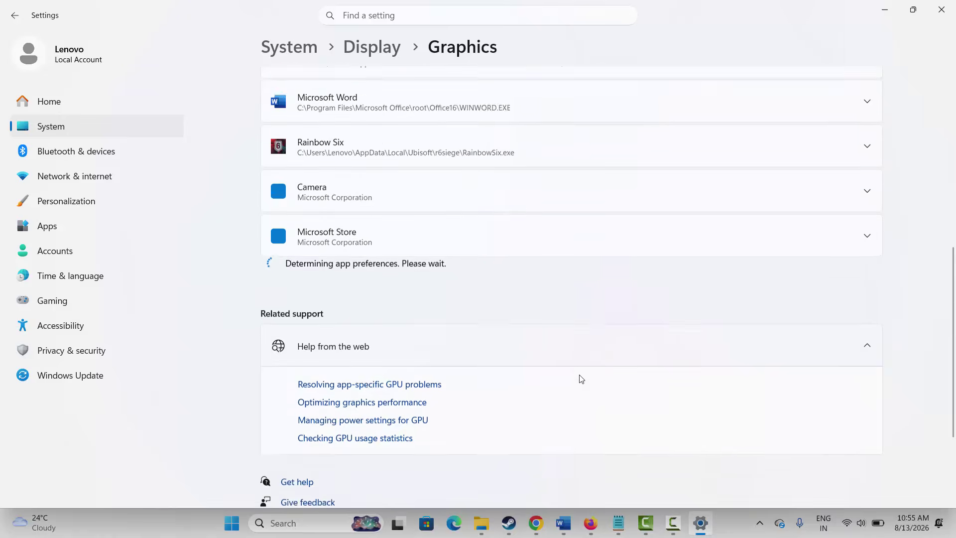
scroll(579, 377, up, 5)
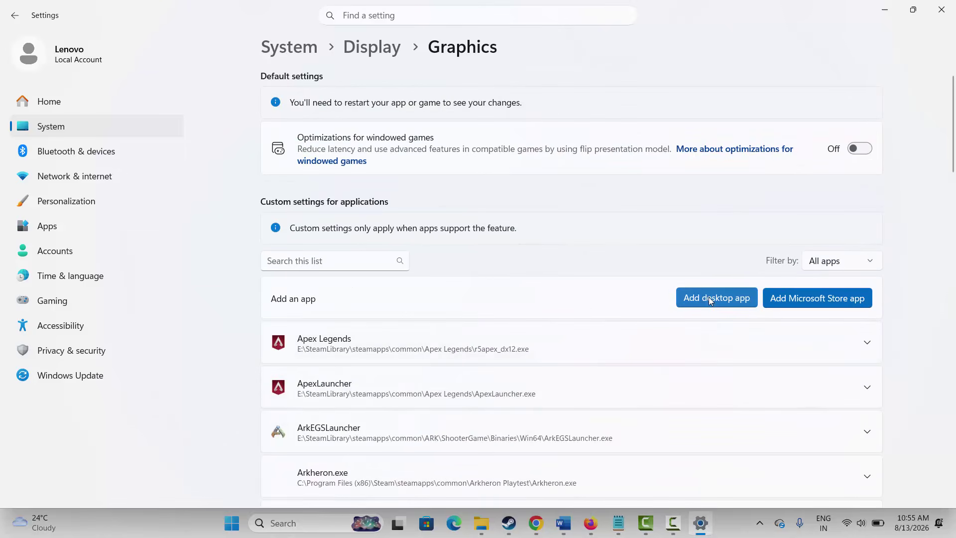
Step: Add the desktop app GoWEDay-Steam from the game's Win64 folder to the custom graphics settings
click(709, 297)
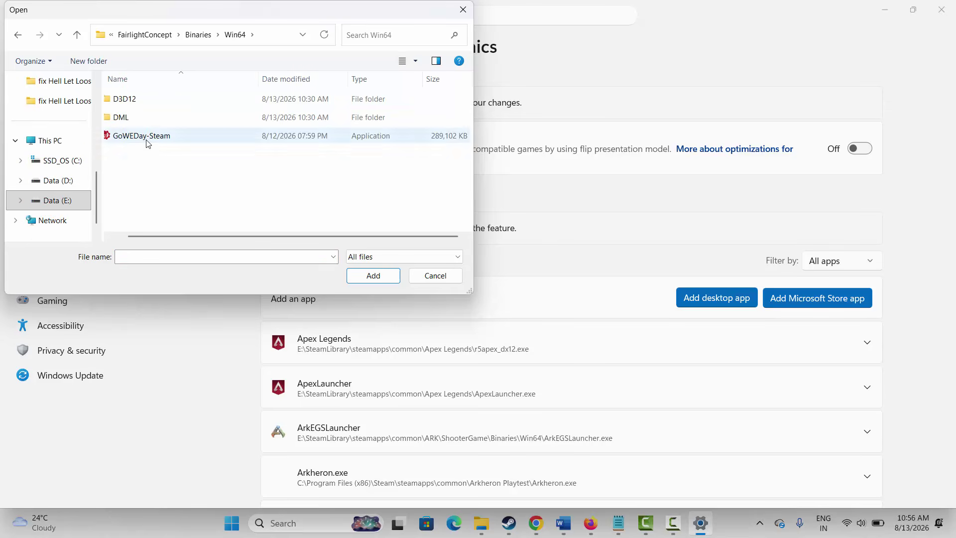
click(141, 139)
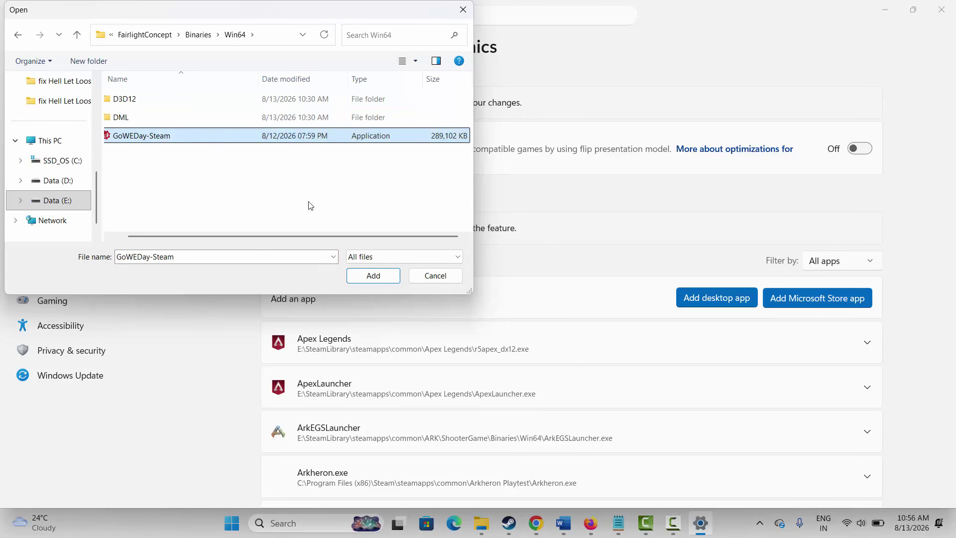
click(374, 276)
Step: Set the GPU preference of Gears of War E-Day to High Performance and close Settings
scroll(677, 414, down, 3)
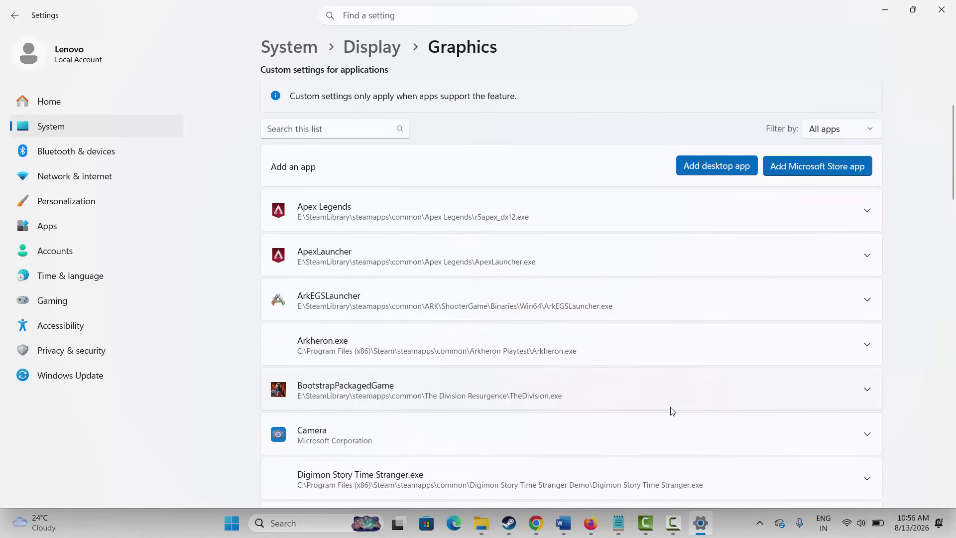
scroll(671, 412, down, 6)
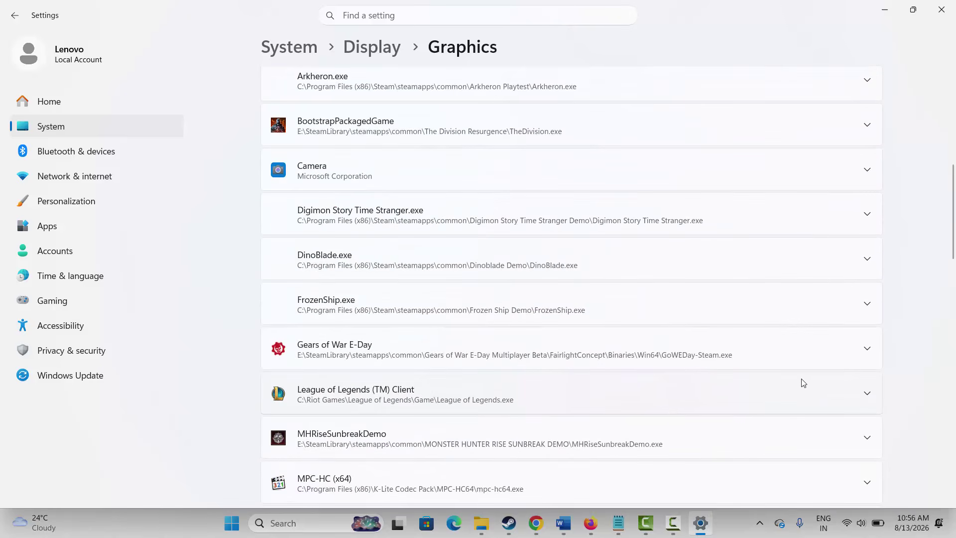
click(866, 350)
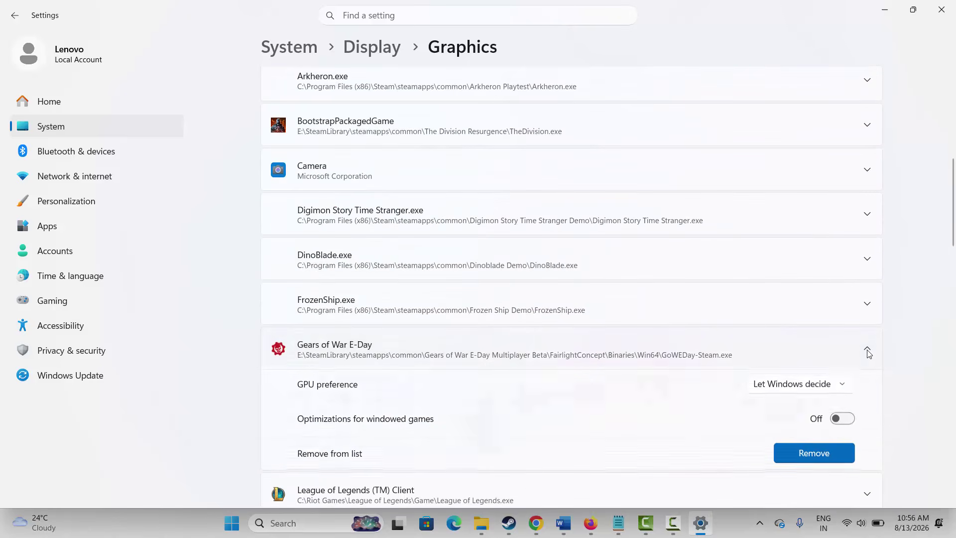
click(788, 389)
click(795, 431)
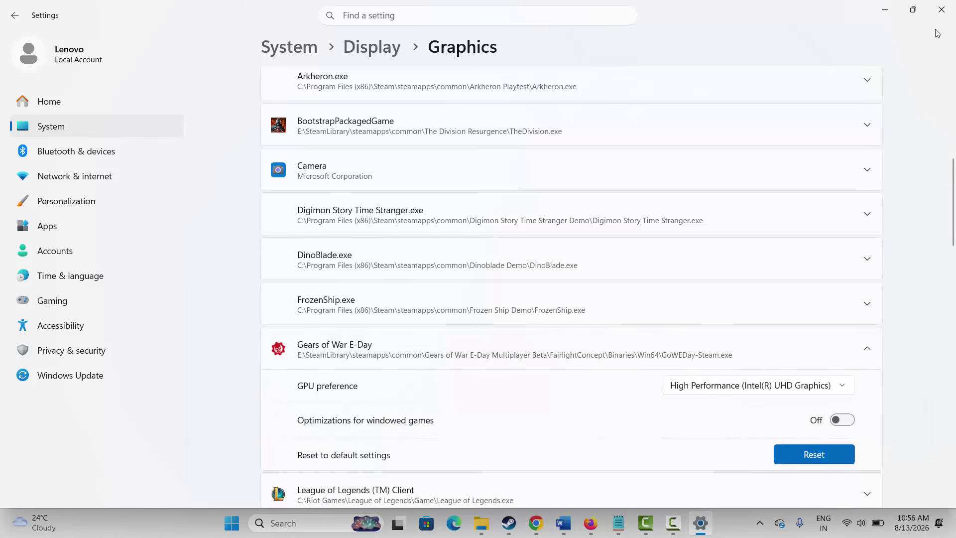
click(940, 10)
Step: Check the Method 20 heading, switch to Steam, and open the uninstall prompt for Gears of War: E-Day Multiplayer Beta, then cancel it
scroll(549, 302, down, 2)
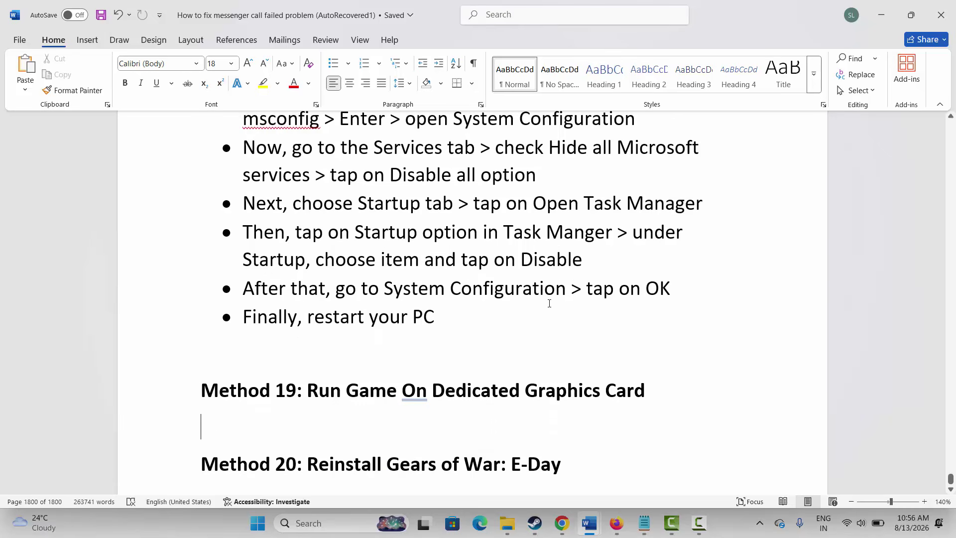
scroll(548, 303, down, 2)
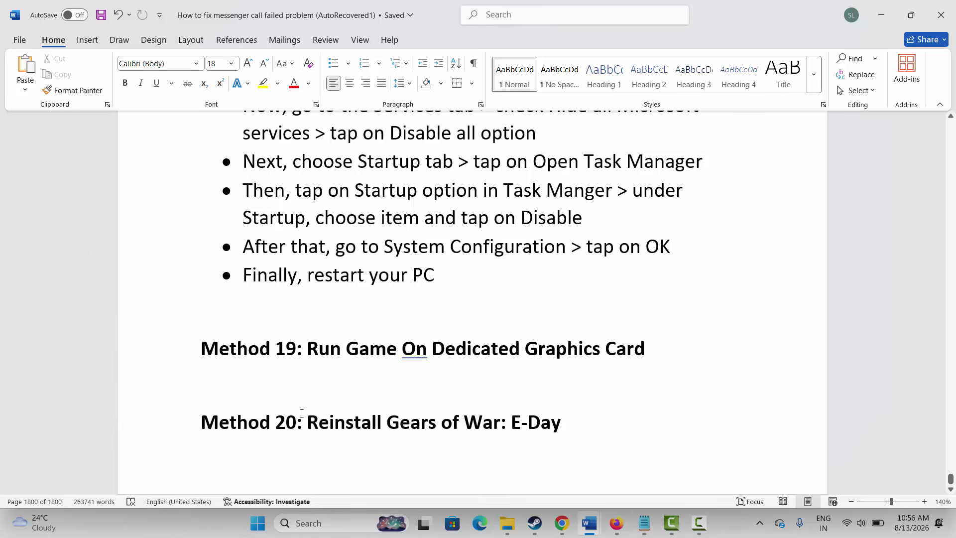
click(535, 523)
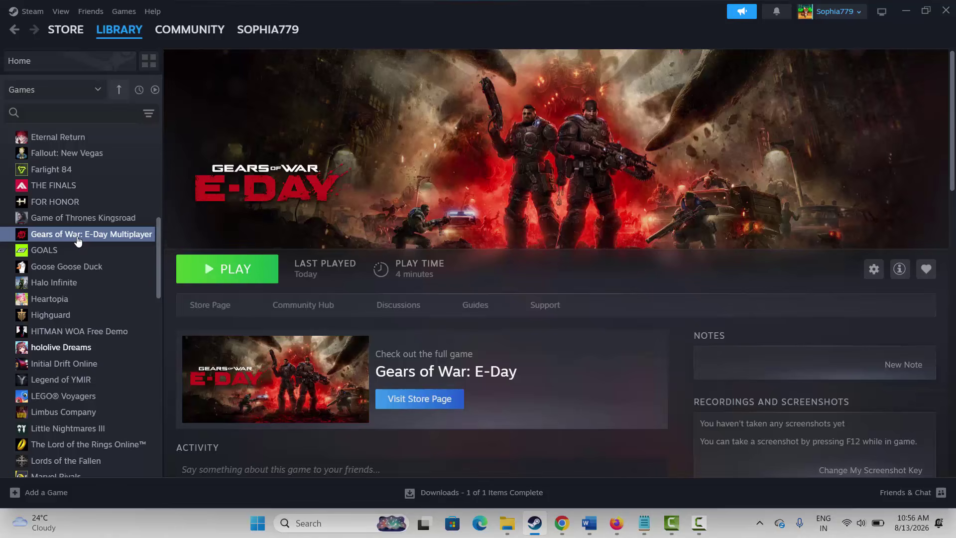
right_click(78, 239)
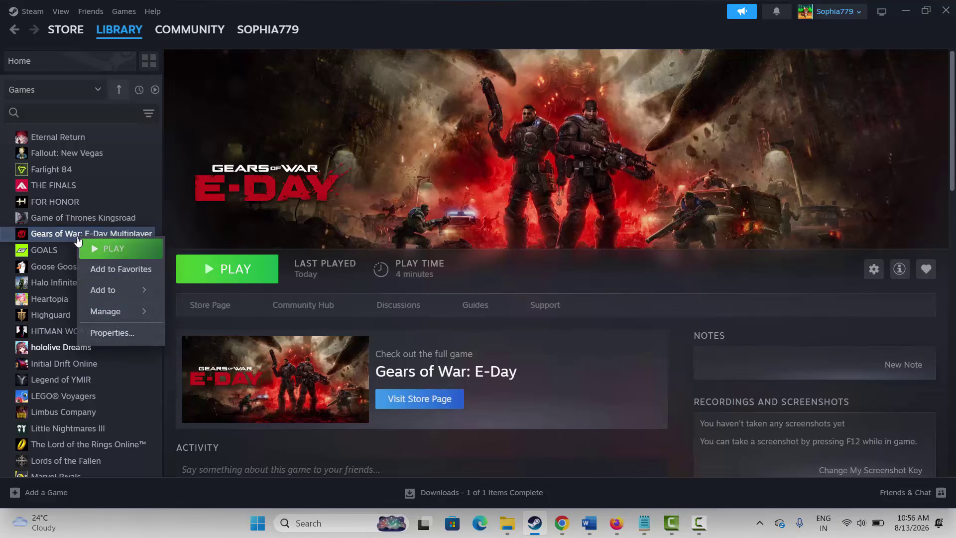
mouse_move(114, 317)
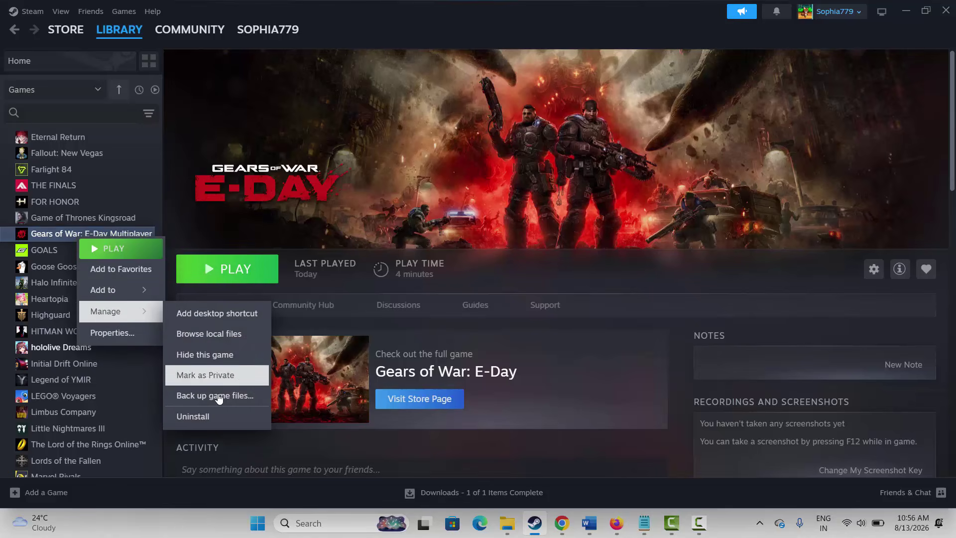
click(196, 416)
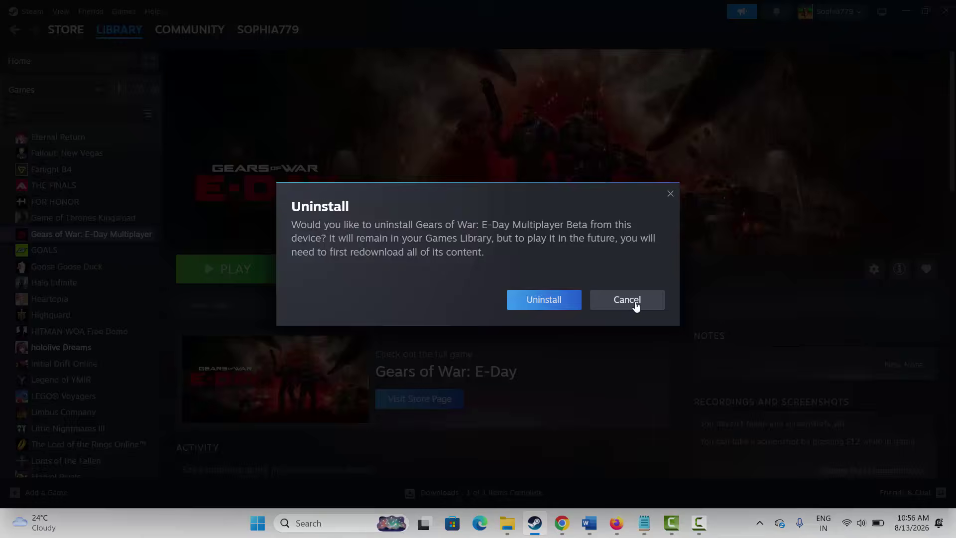
click(633, 301)
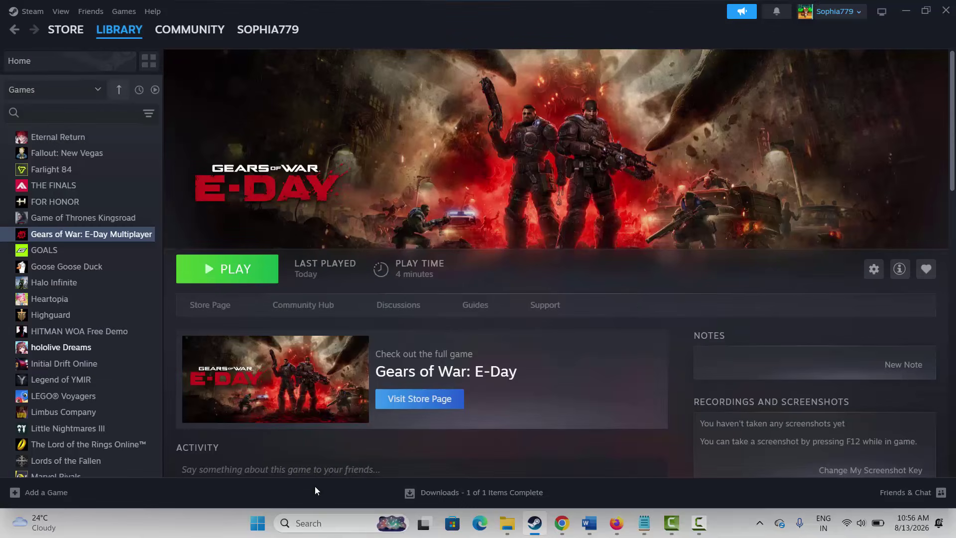
Step: Show the Windows power options that include Restart and dismiss them without choosing one
click(259, 522)
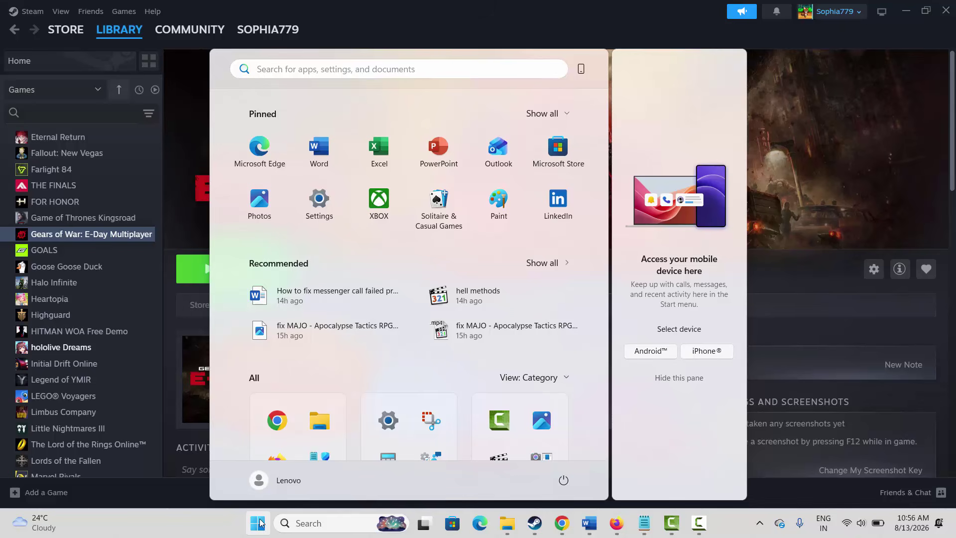
click(565, 480)
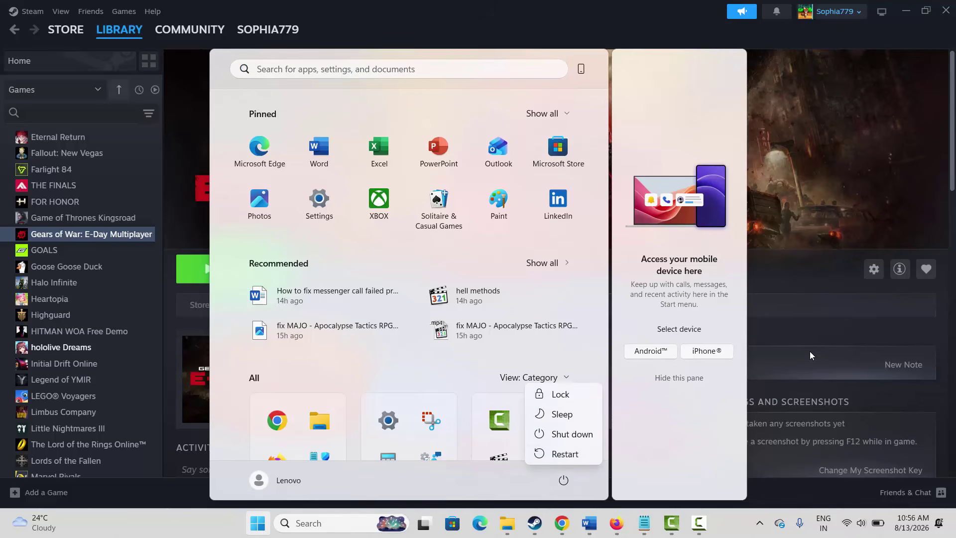
click(802, 339)
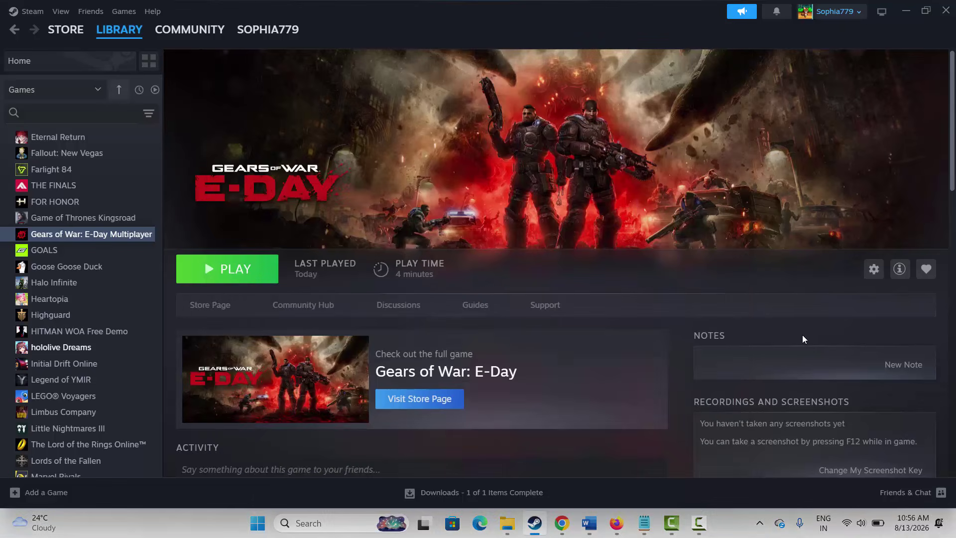